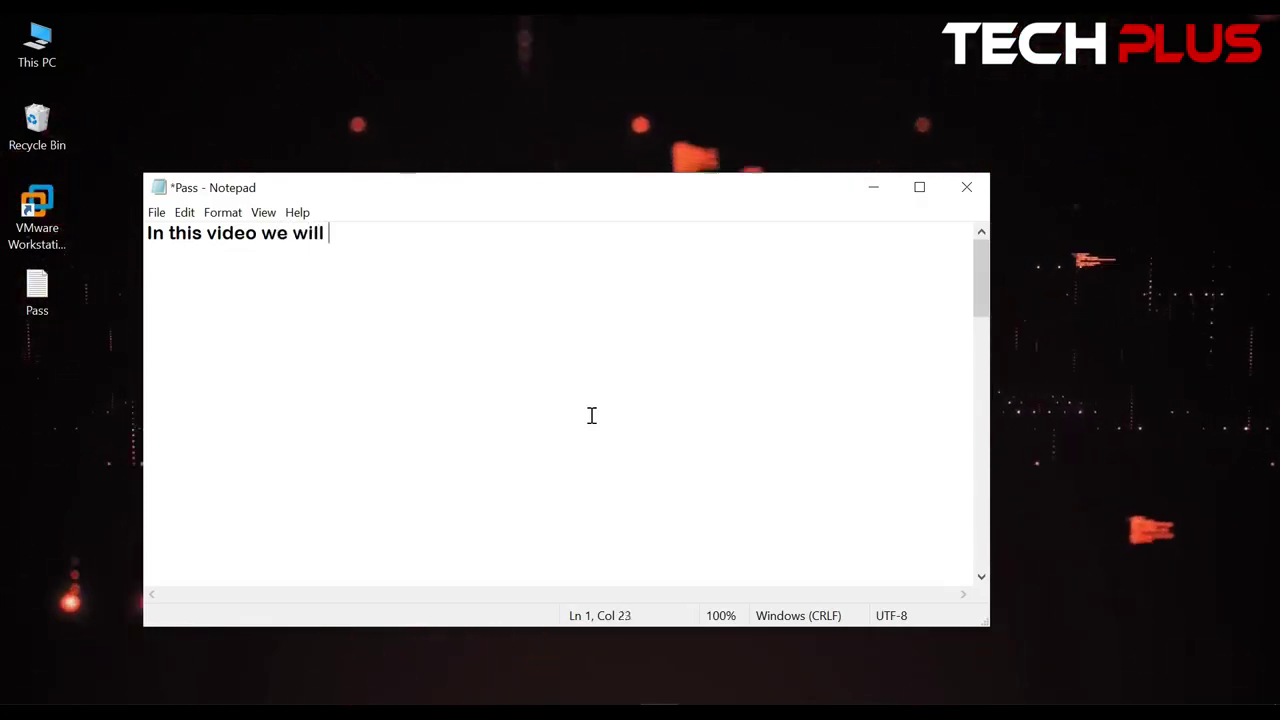
Write the Windows 10 install intro, a like-and-subscribe line and 'Thanks' in Notepad, then minimize it
{"action": "type", "text": "install "}
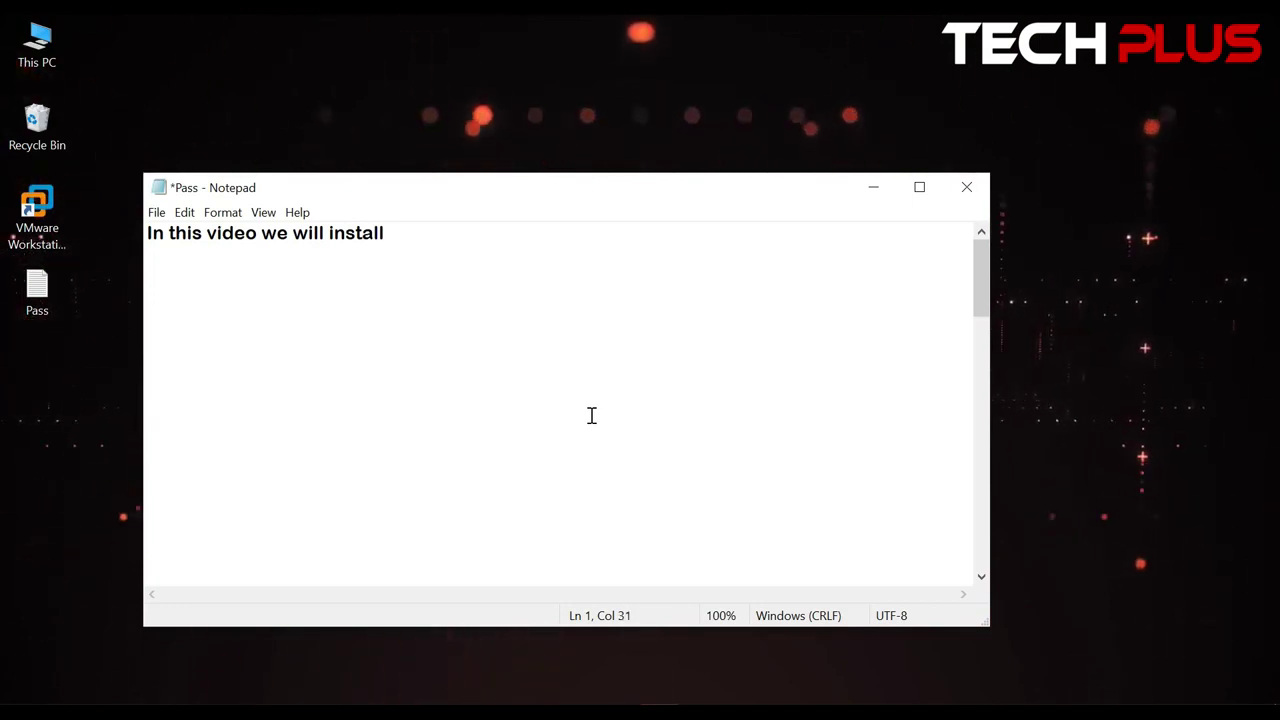
{"action": "type", "text": "Windows"}
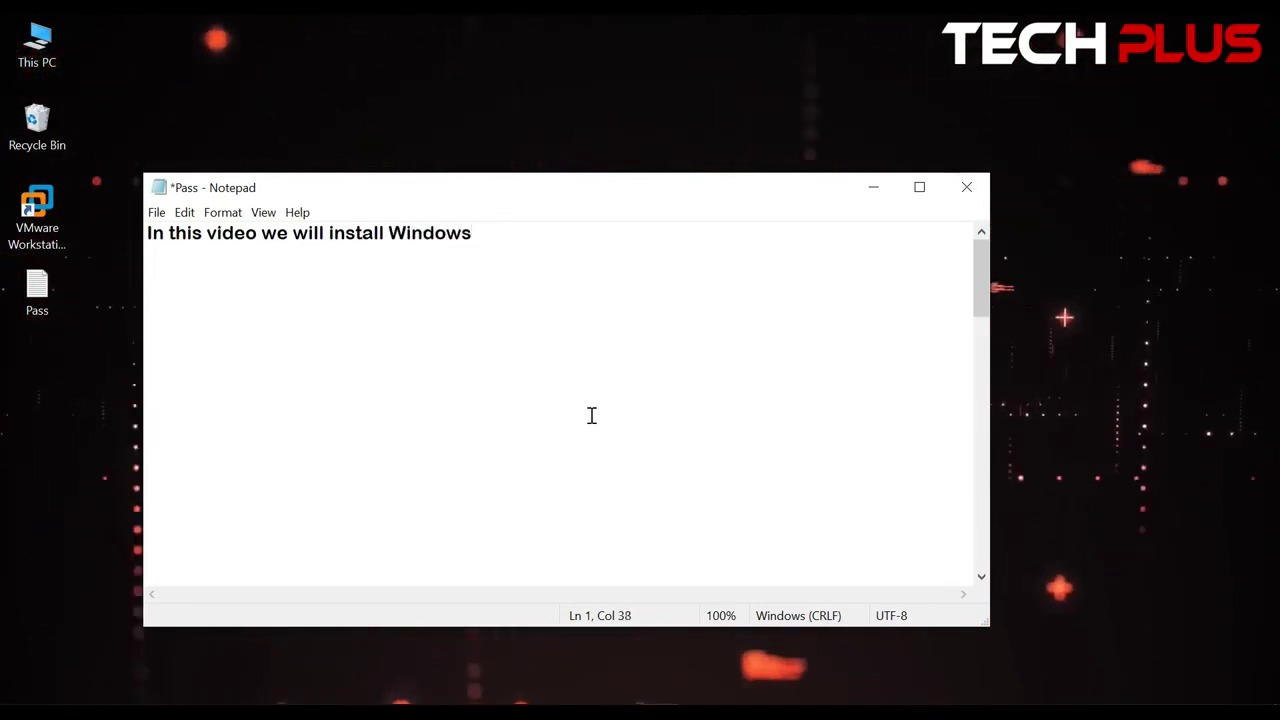
{"action": "type", "text": " 10 "}
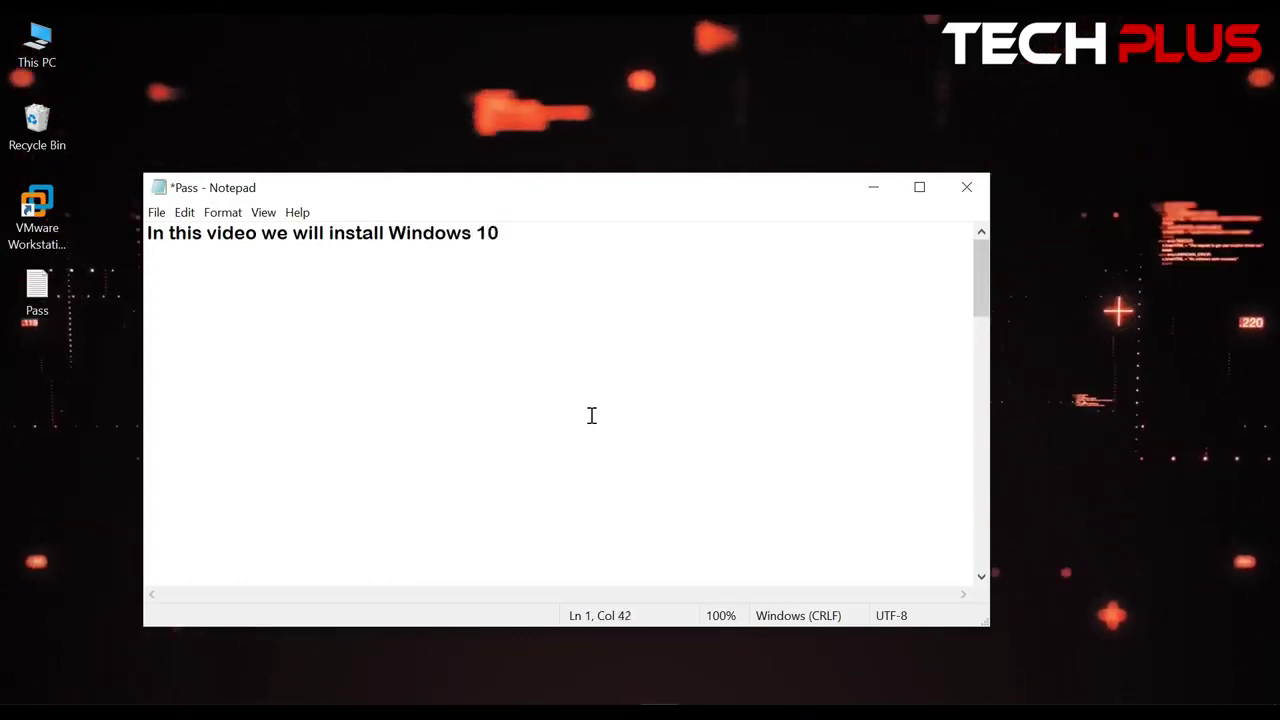
{"action": "type", "text": "in "}
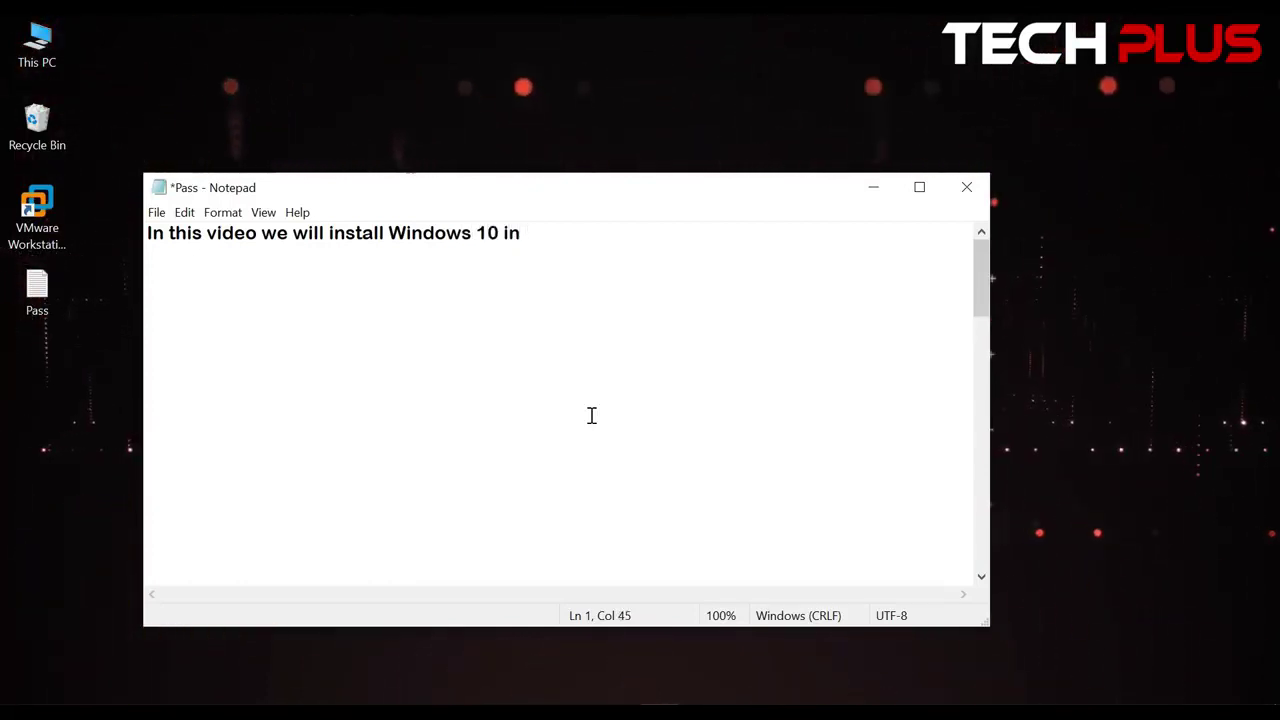
{"action": "type", "text": "VM"}
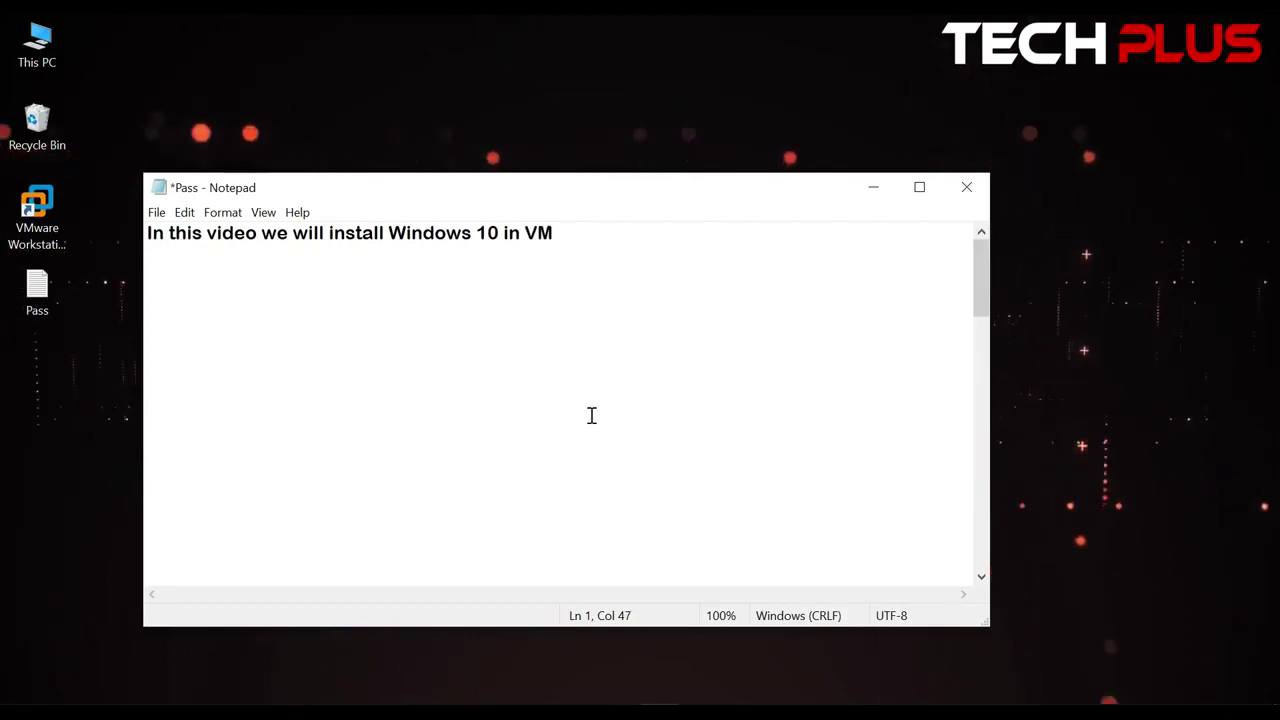
{"action": "type", "text": "ware"}
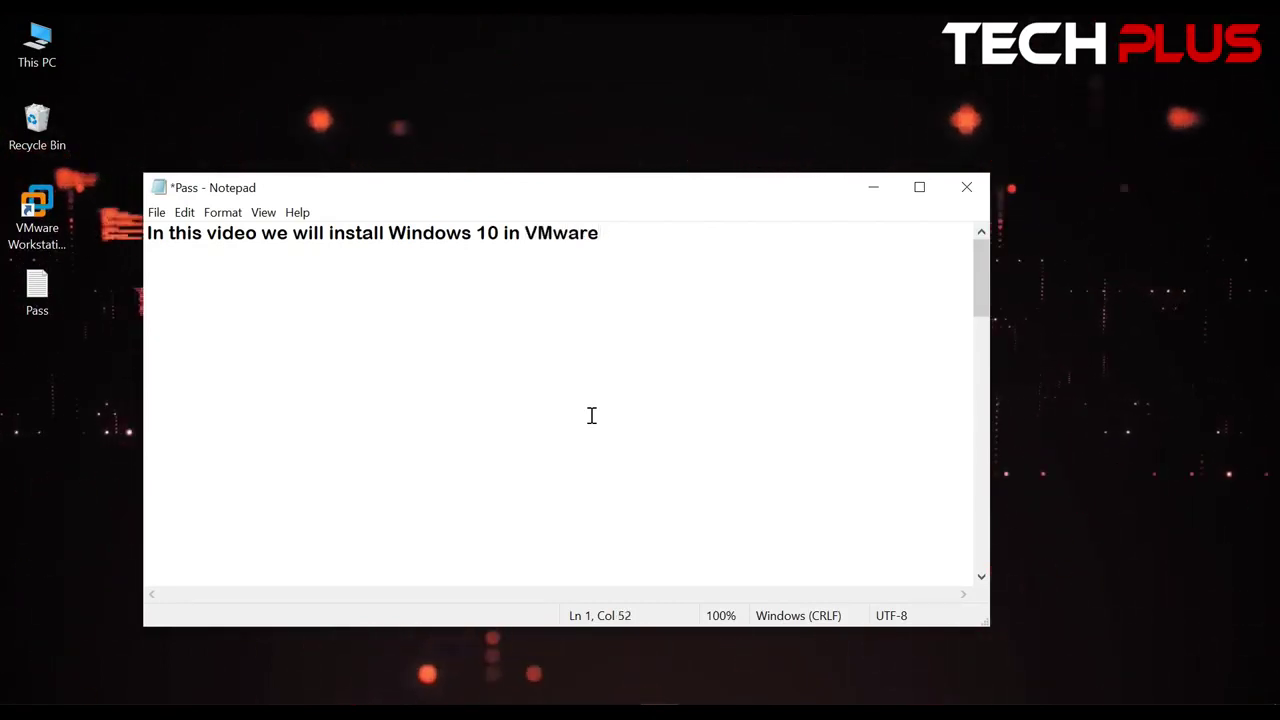
{"action": "type", "text": " Work"}
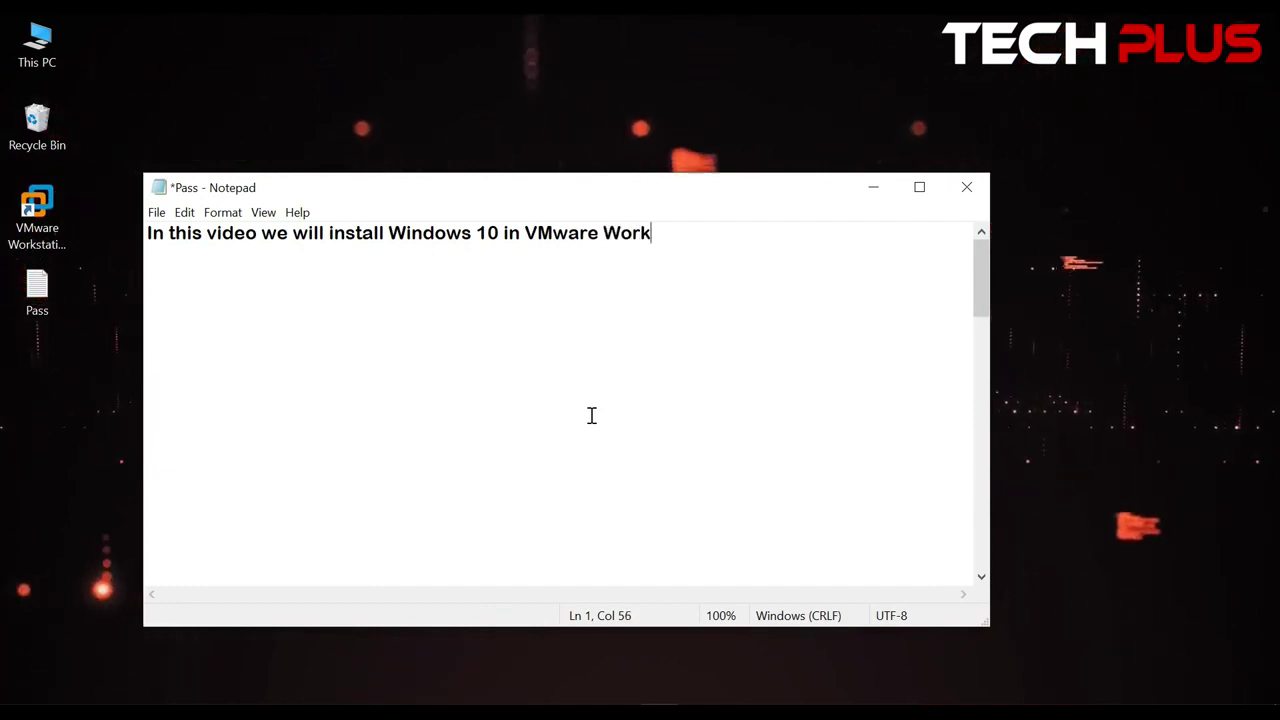
{"action": "type", "text": "statio"}
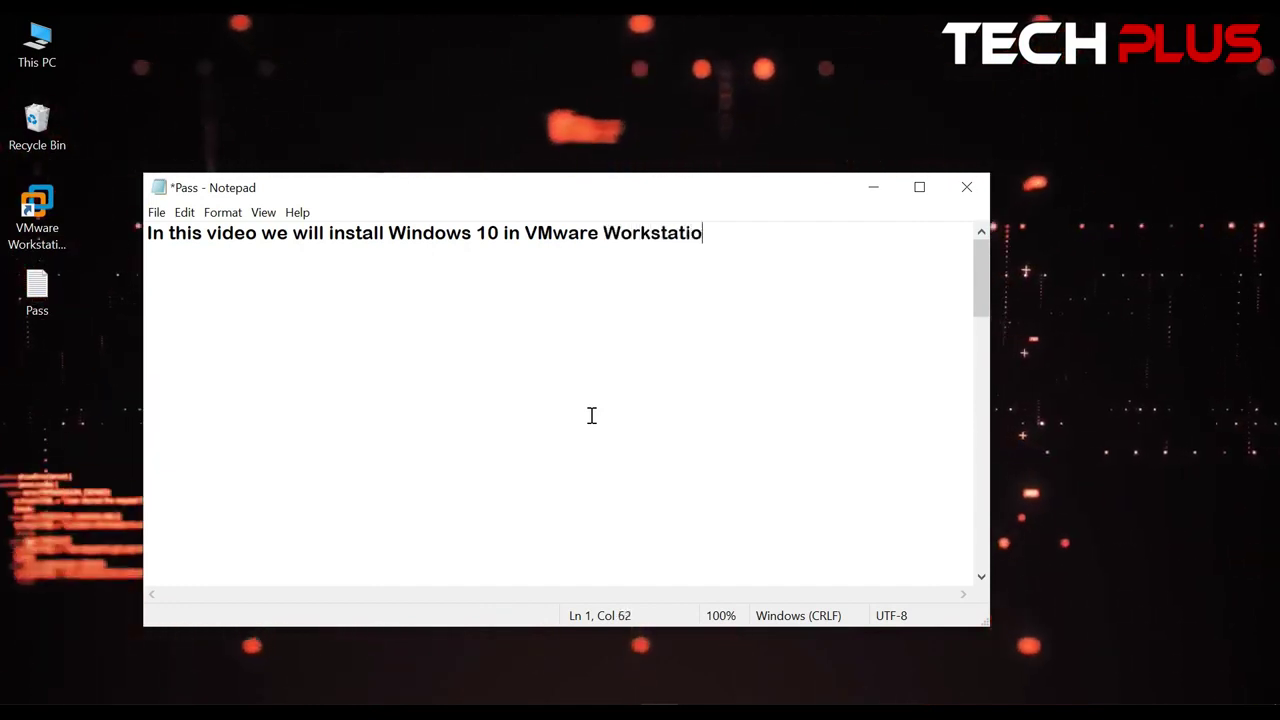
{"action": "type", "text": "n 1"}
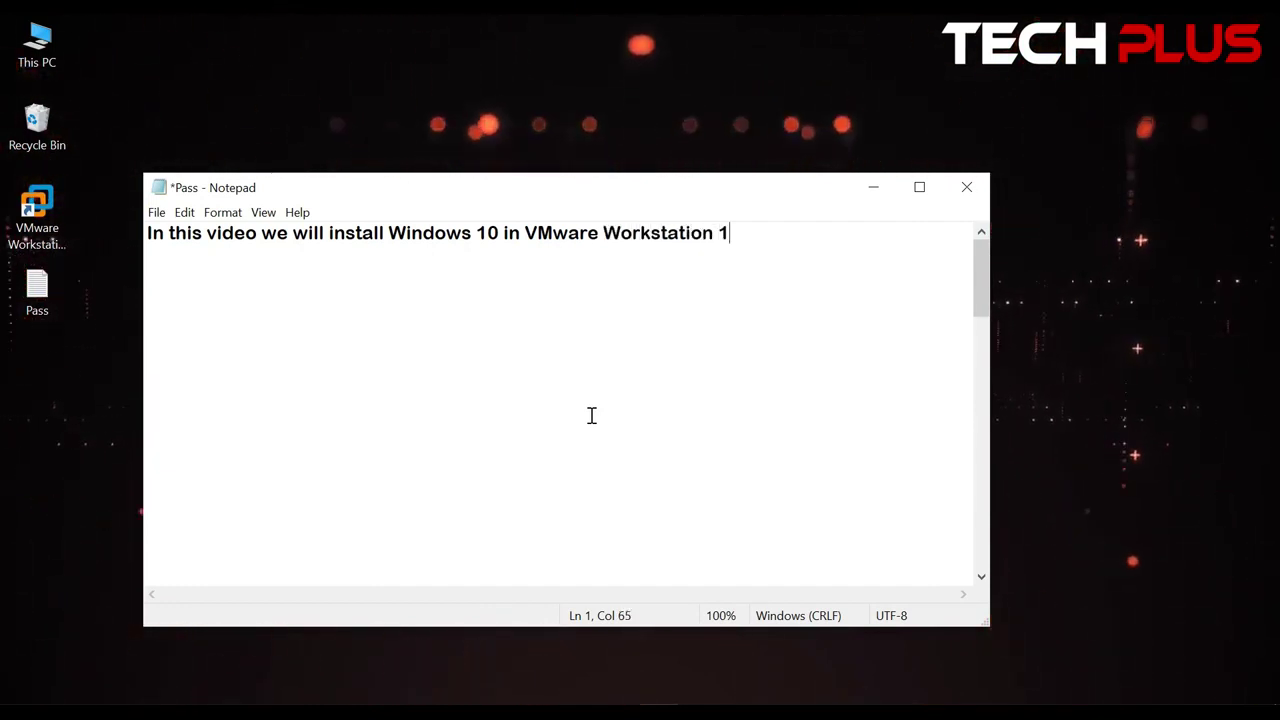
{"action": "type", "text": "6 pro"}
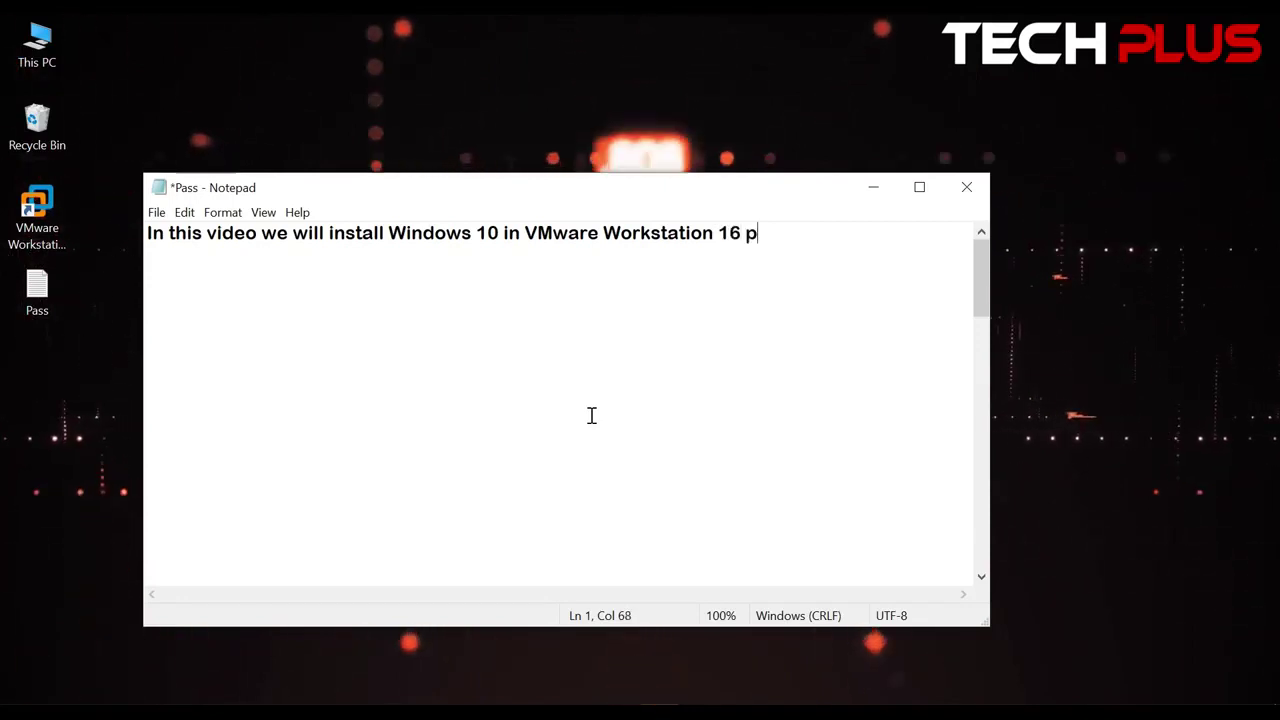
{"action": "key", "text": "Return"}
{"action": "key", "text": "Return"}
{"action": "key", "text": "Return"}
{"action": "key", "text": "Return"}
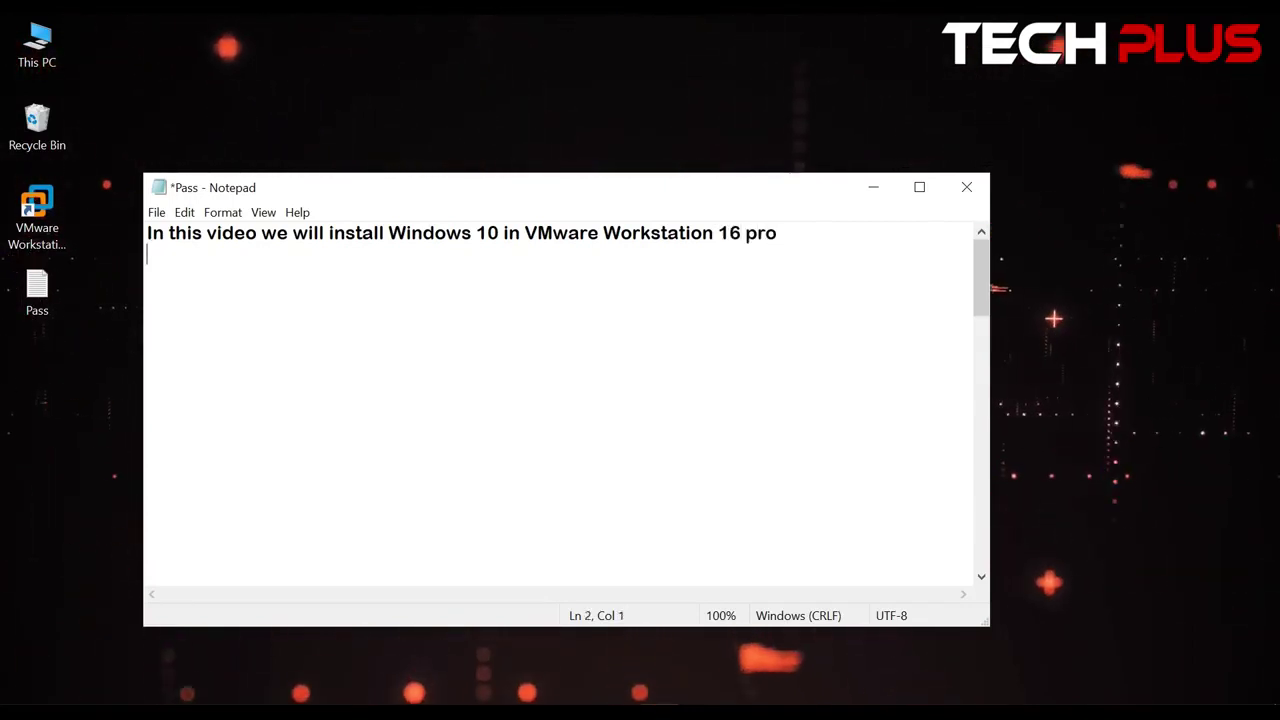
{"action": "type", "text": "Iike "}
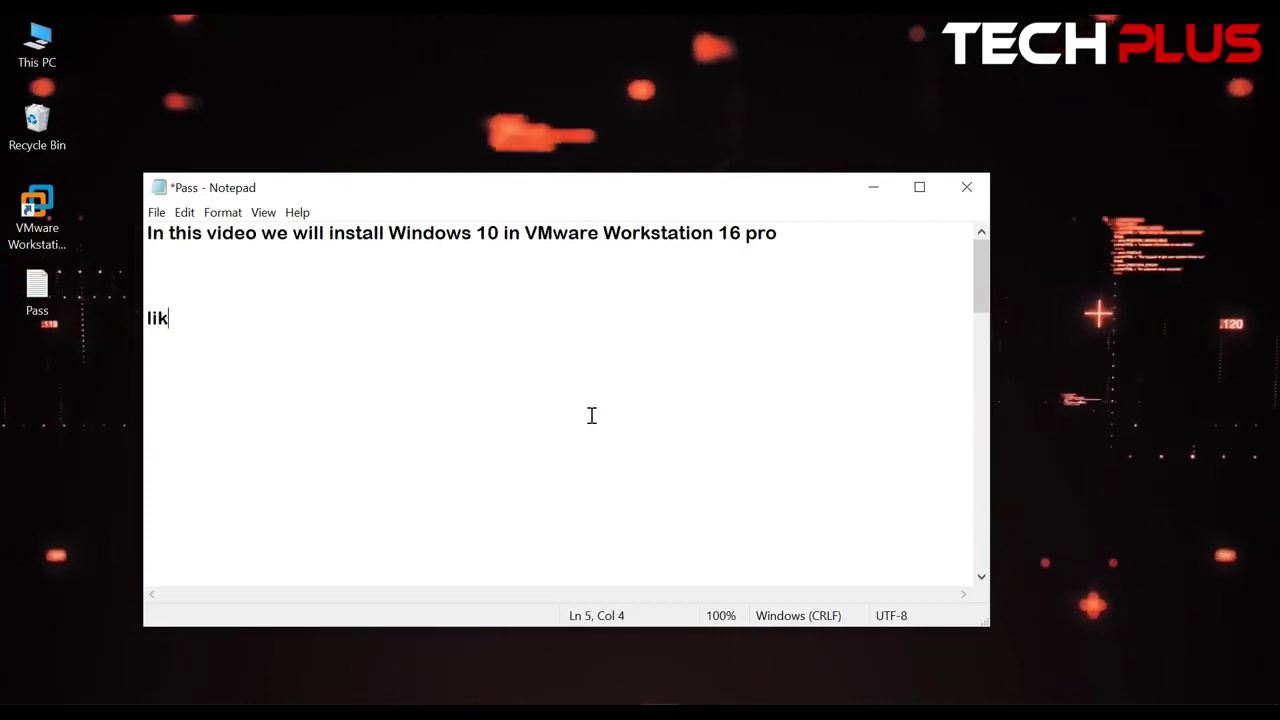
{"action": "type", "text": "and s"}
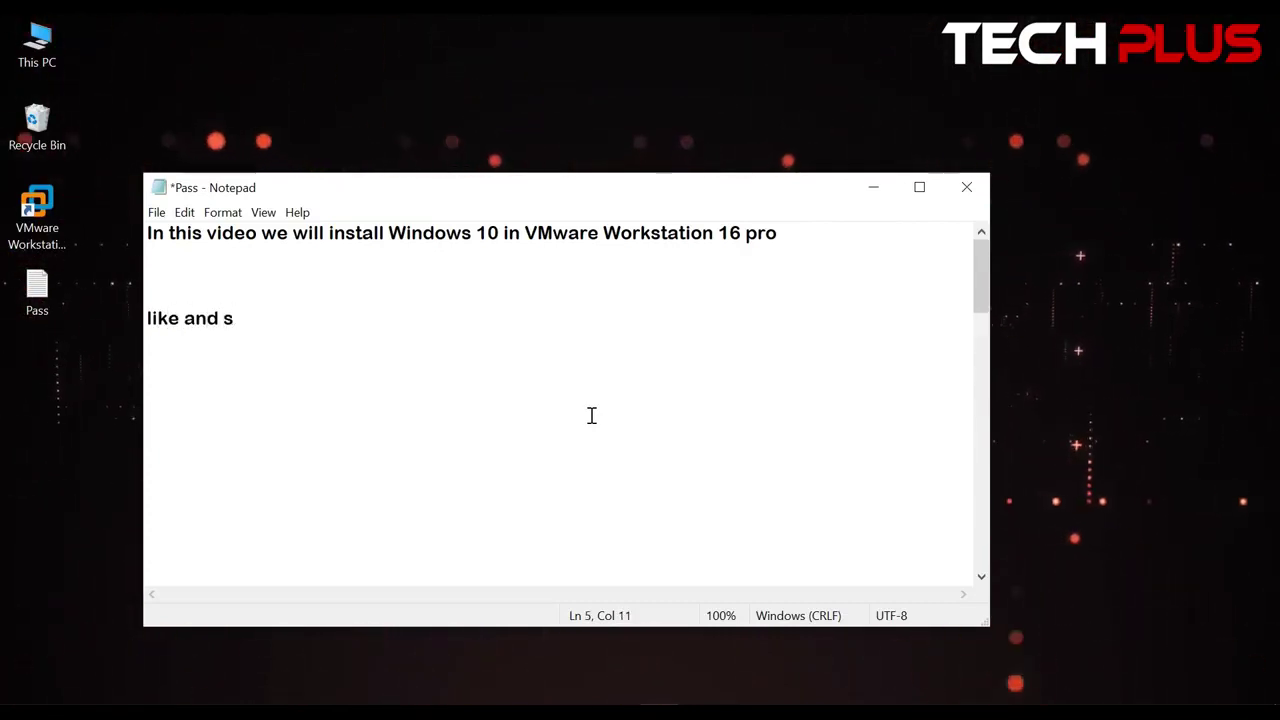
{"action": "type", "text": "ubscrib"}
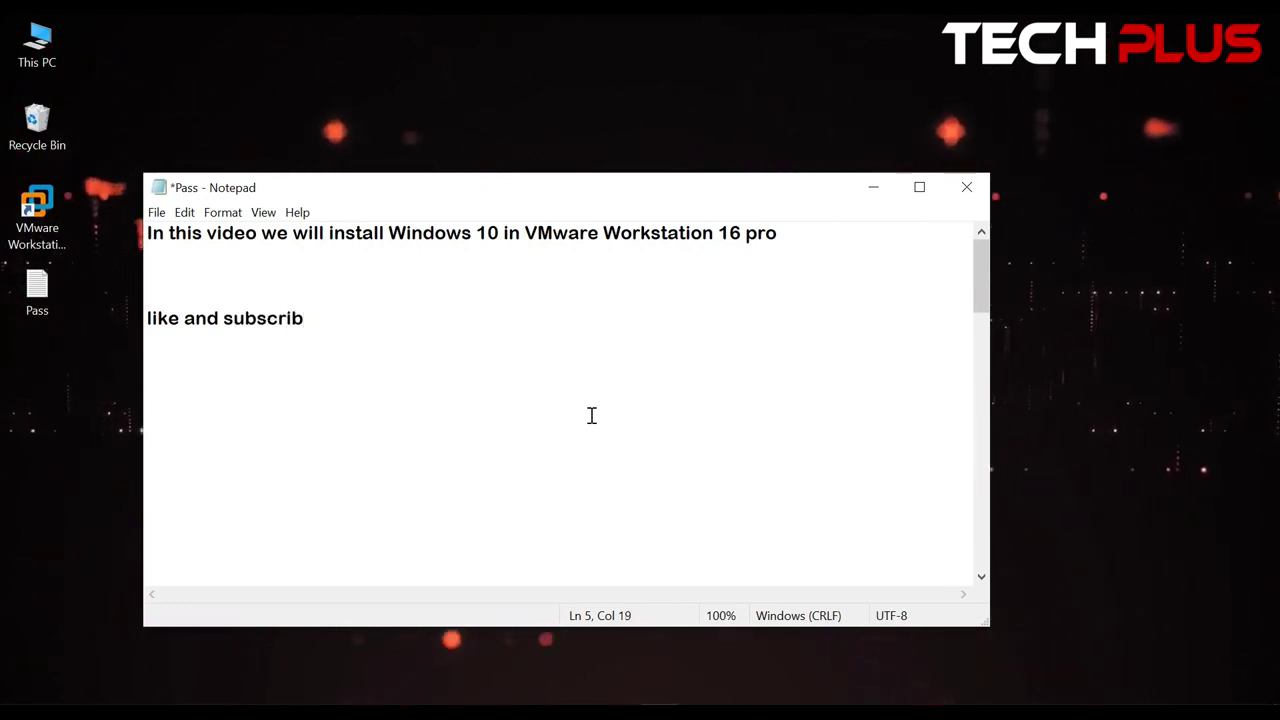
{"action": "type", "text": "efor more "}
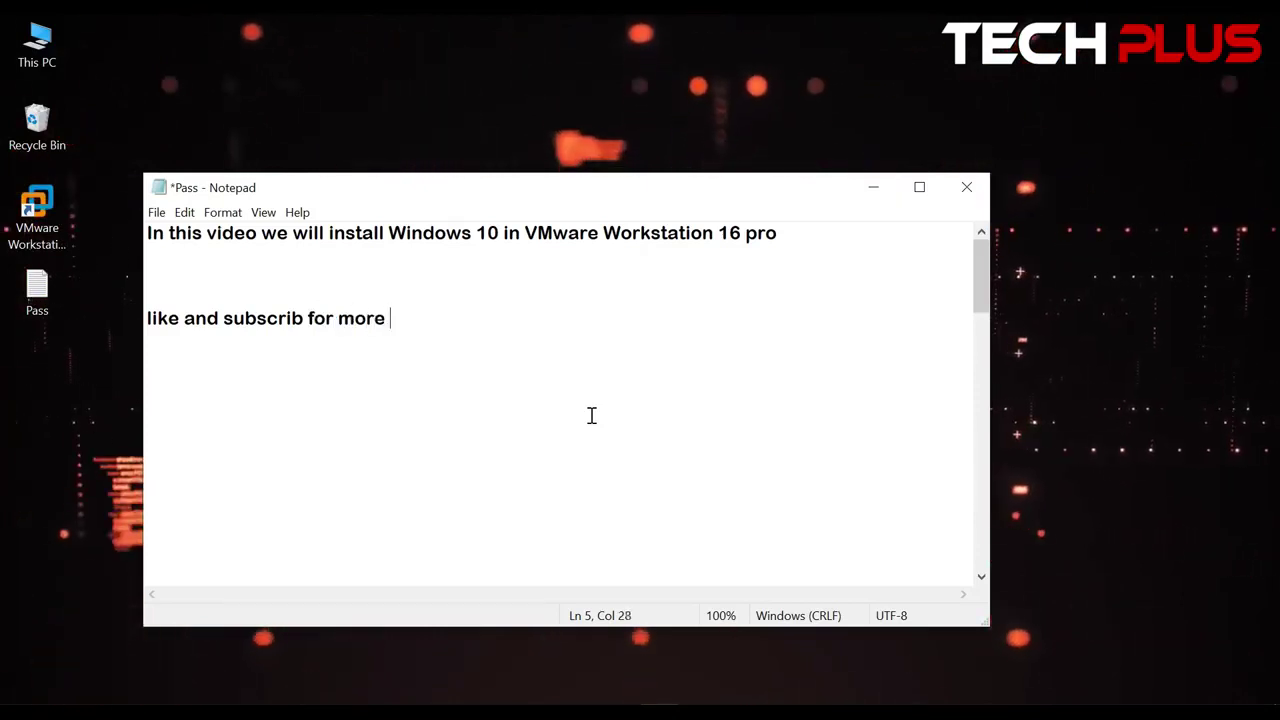
{"action": "type", "text": "vid"}
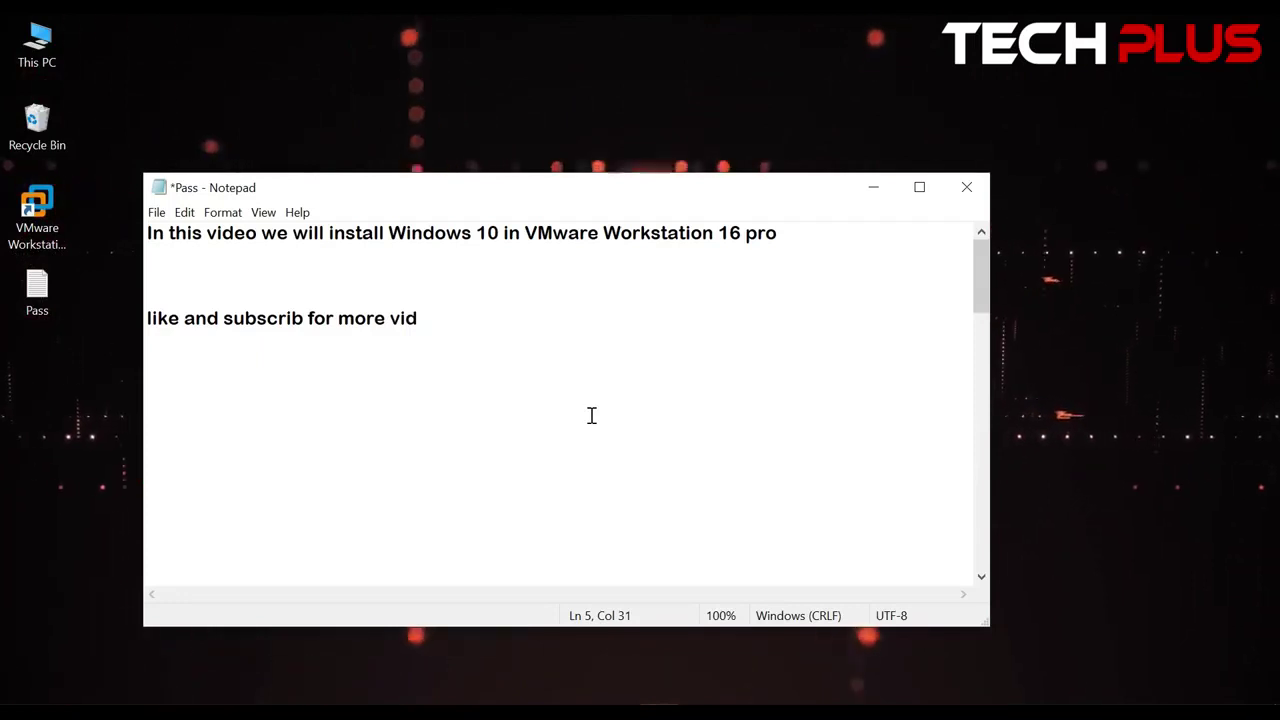
{"action": "type", "text": "oes"}
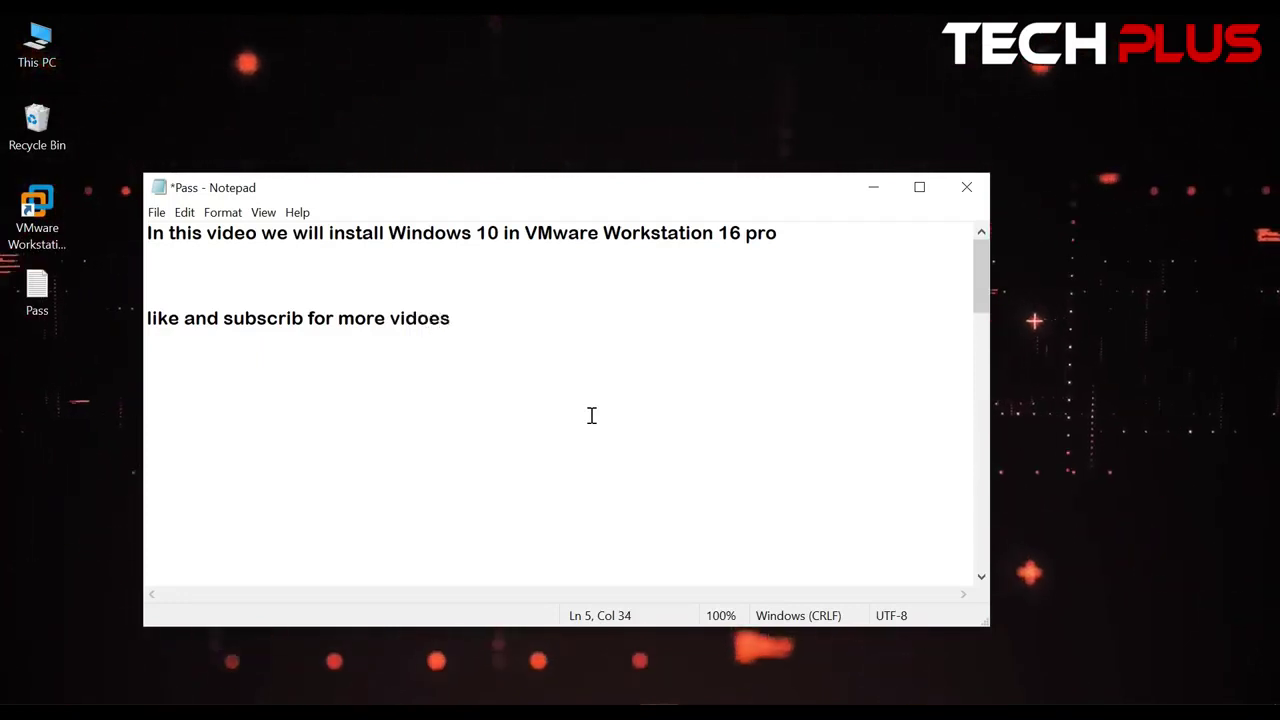
{"action": "key", "text": "Return"}
{"action": "key", "text": "Return"}
{"action": "key", "text": "Return"}
{"action": "type", "text": "Th"}
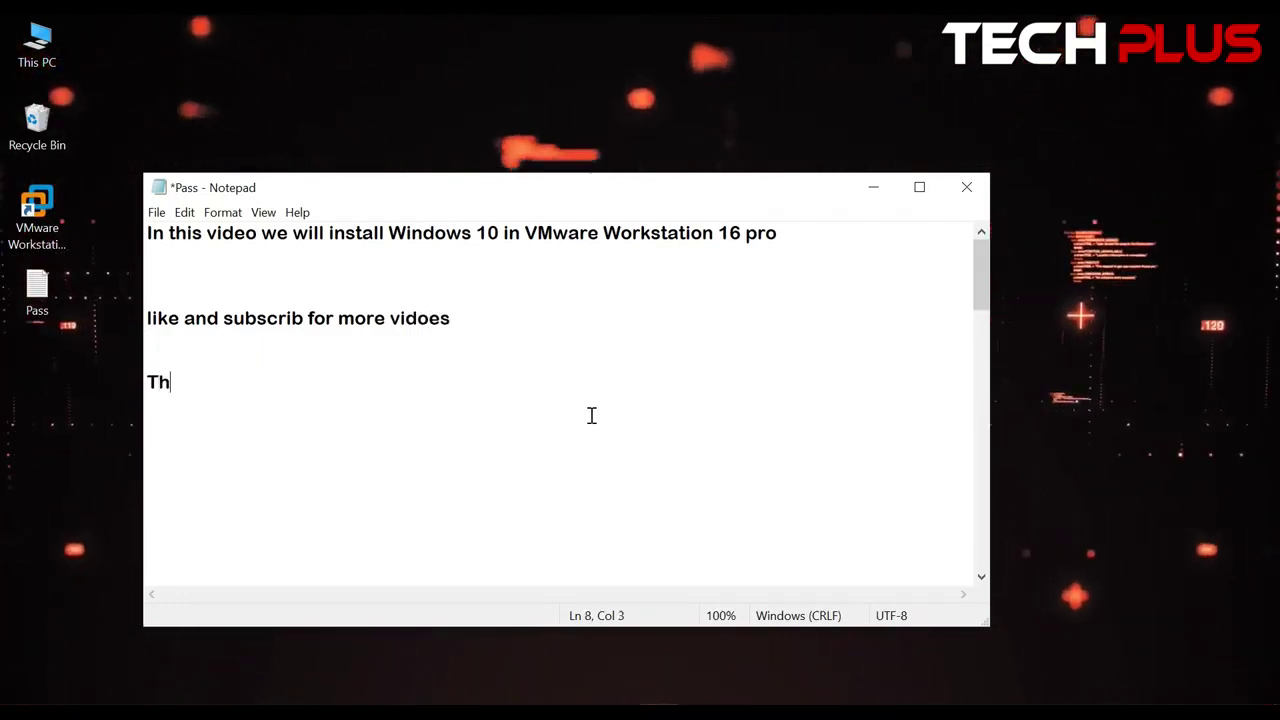
{"action": "type", "text": "anks"}
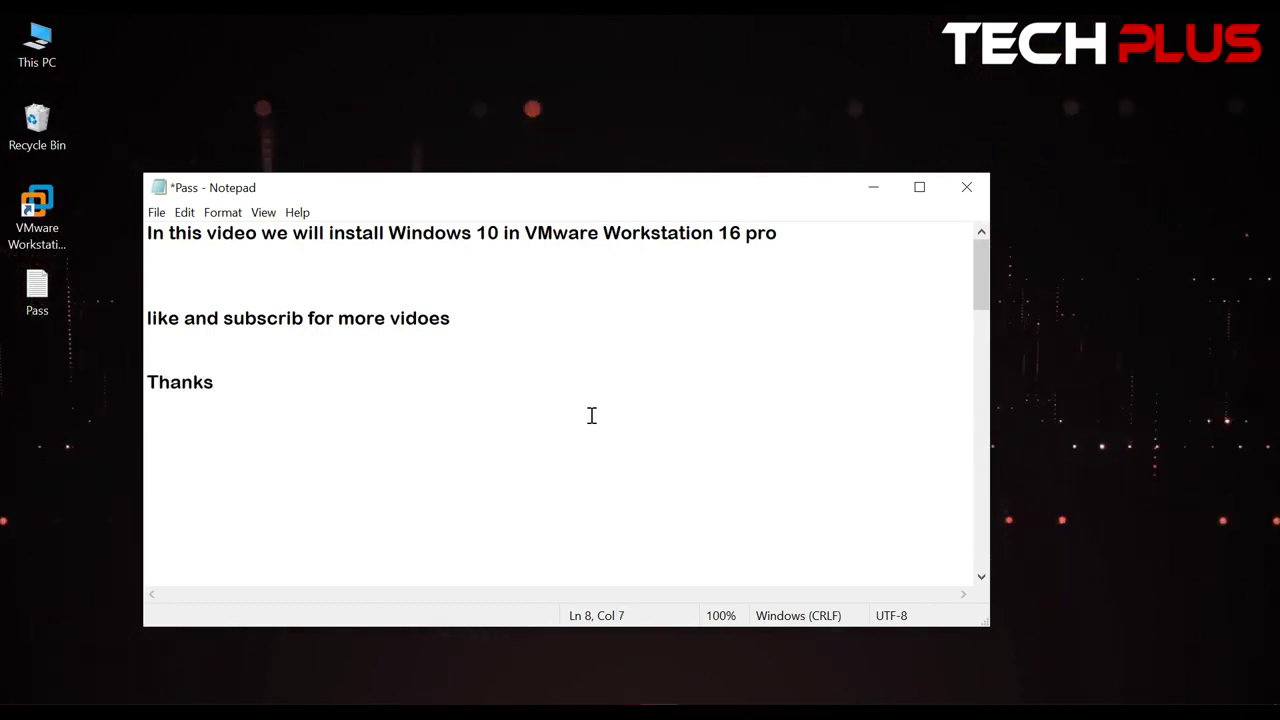
{"action": "key", "text": "Return"}
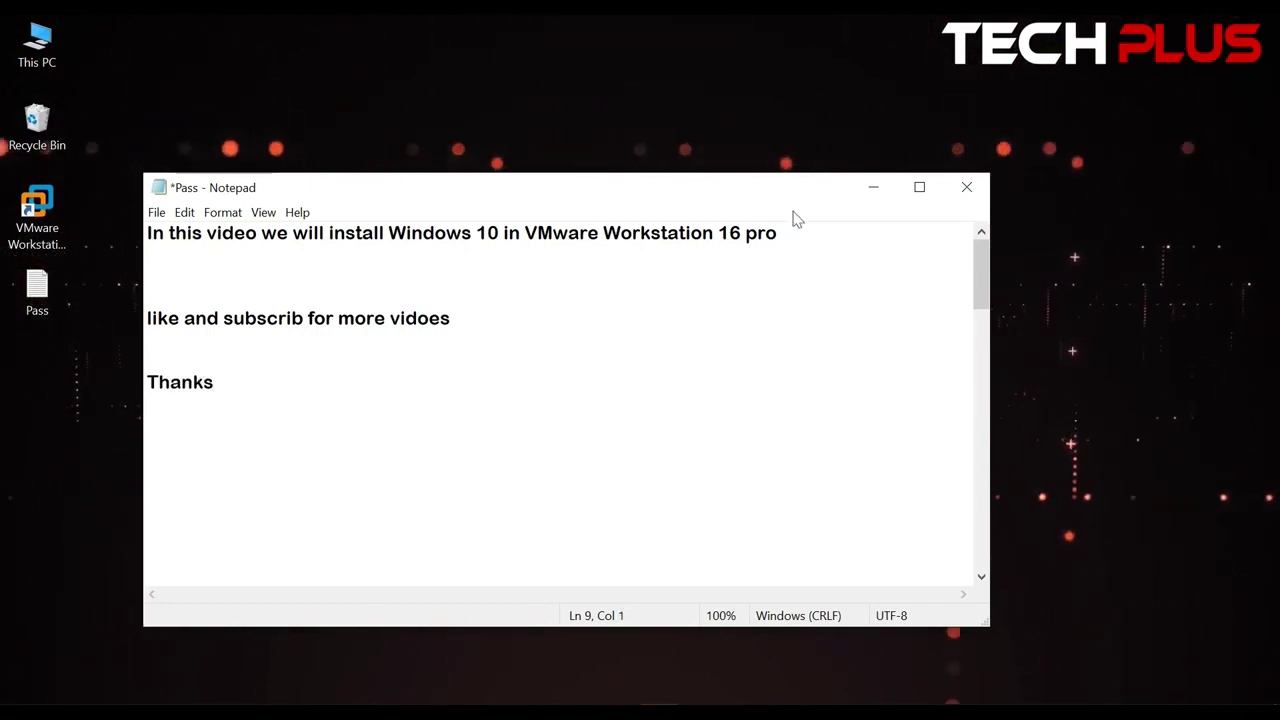
{"action": "left_click", "coordinate": [873, 186]}
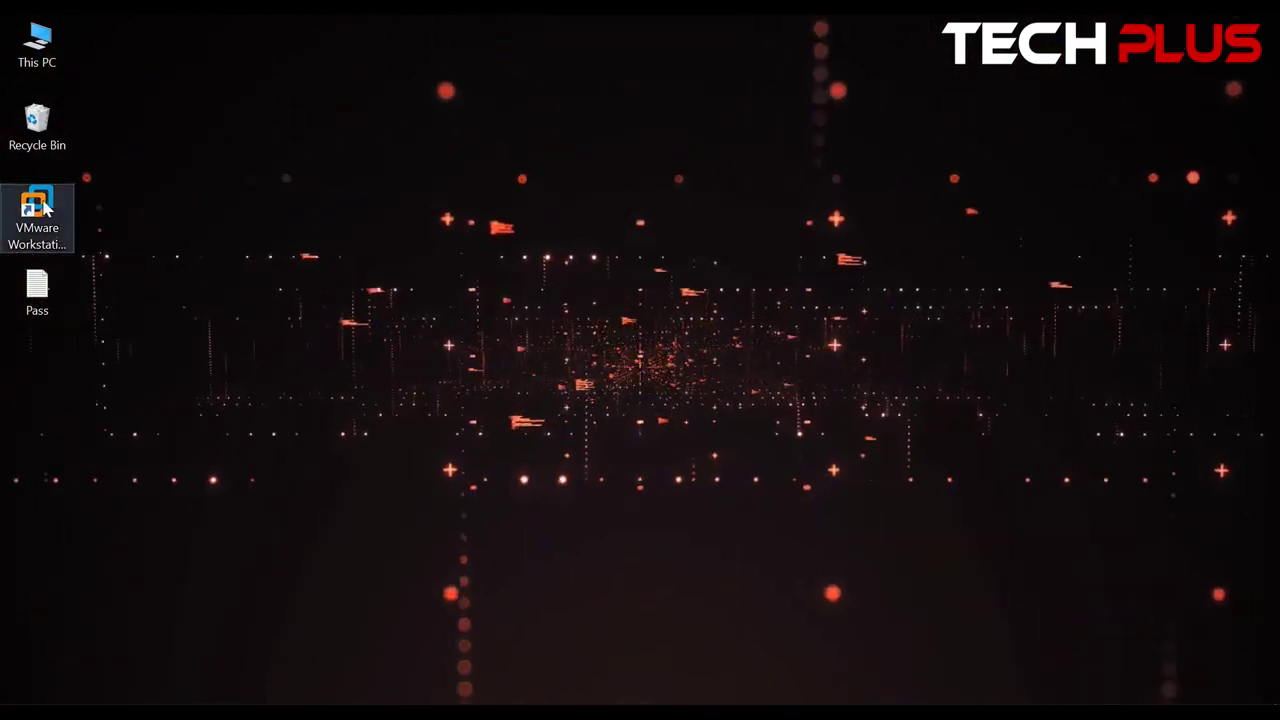
Launch VMware Workstation 16 Pro, check its version under Help > About, then hide and reshow the Library
{"action": "left_click", "coordinate": [40, 205]}
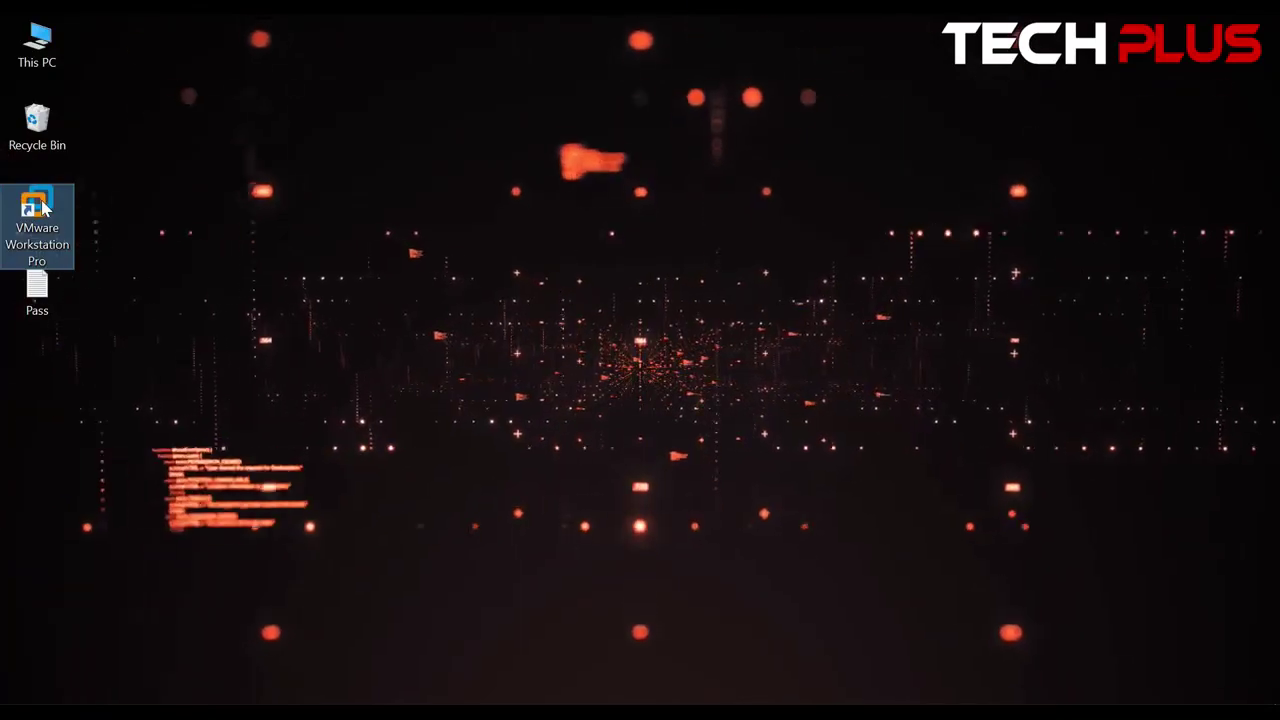
{"action": "double_click", "coordinate": [41, 207]}
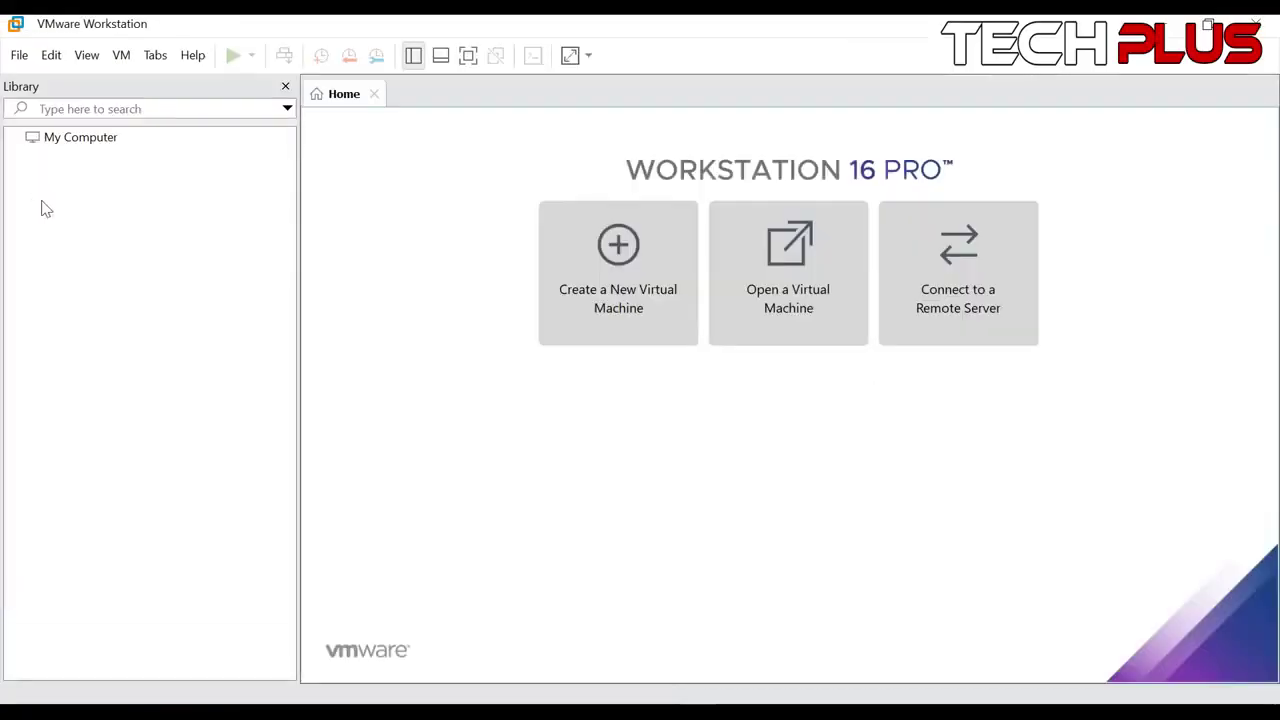
{"action": "left_click", "coordinate": [193, 57]}
{"action": "left_click", "coordinate": [228, 240]}
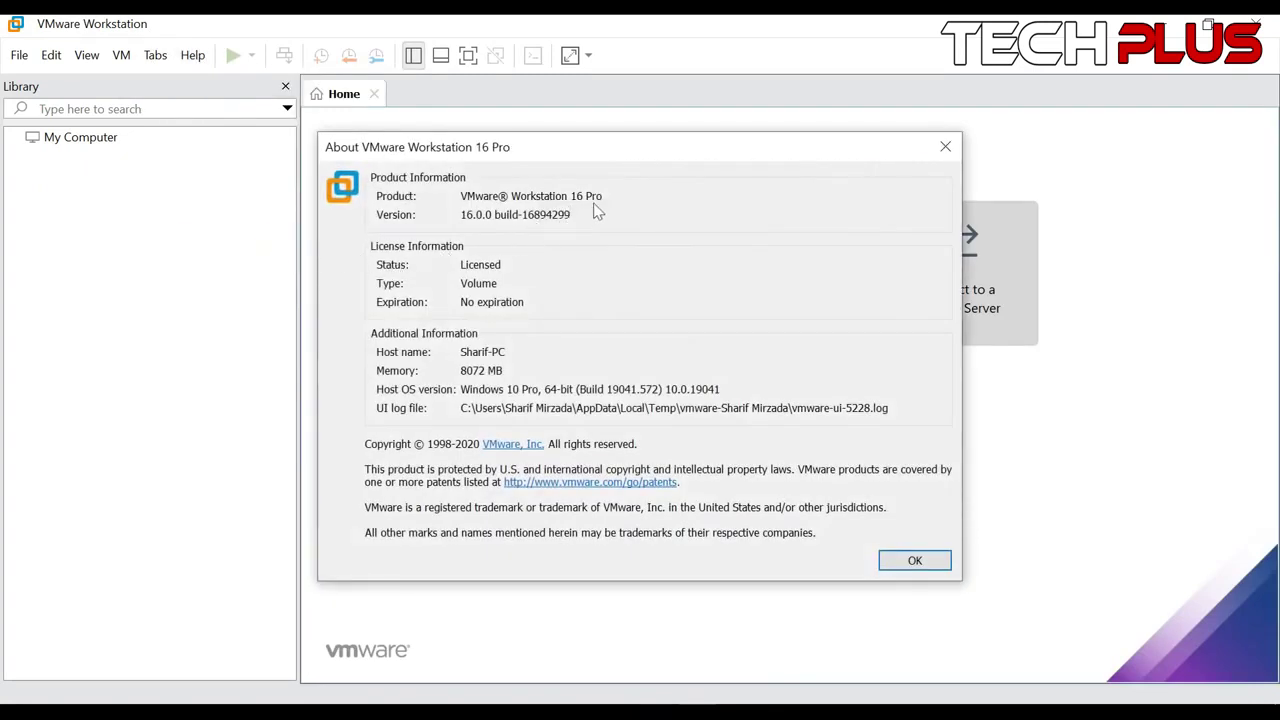
{"action": "left_click_drag", "start_coordinate": [603, 197], "coordinate": [500, 198]}
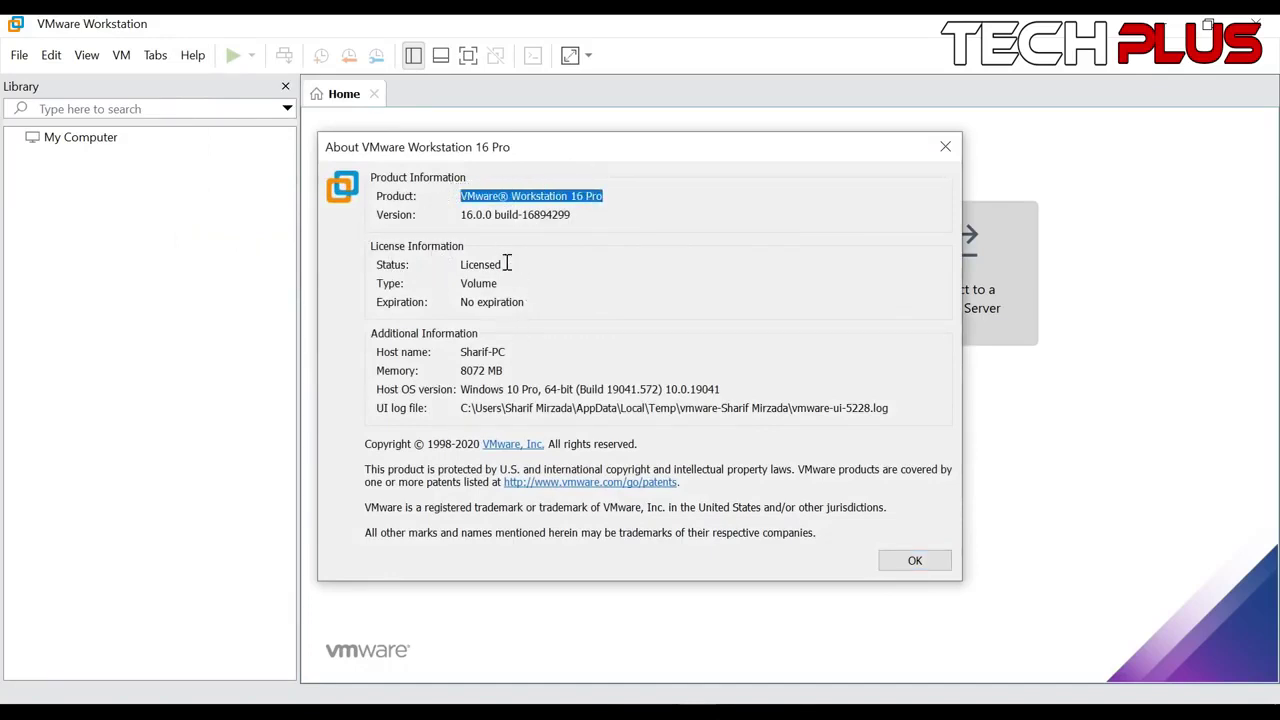
{"action": "left_click", "coordinate": [912, 563]}
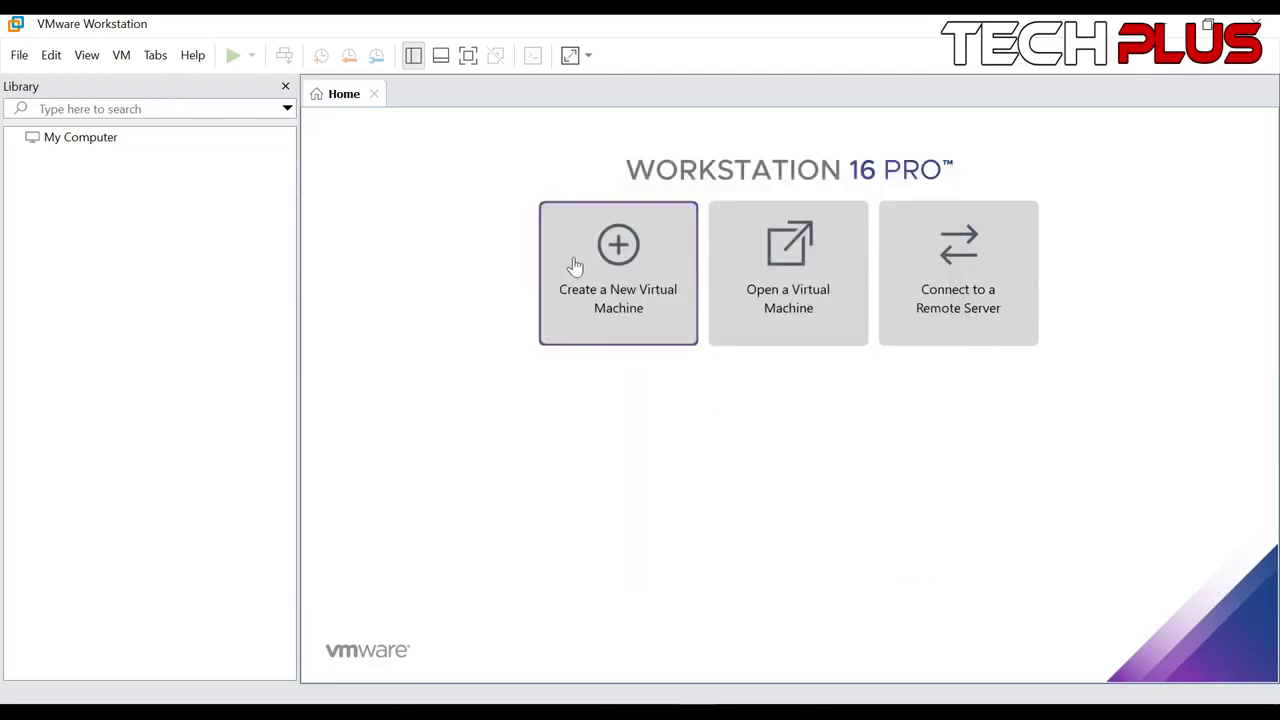
{"action": "left_click", "coordinate": [286, 87]}
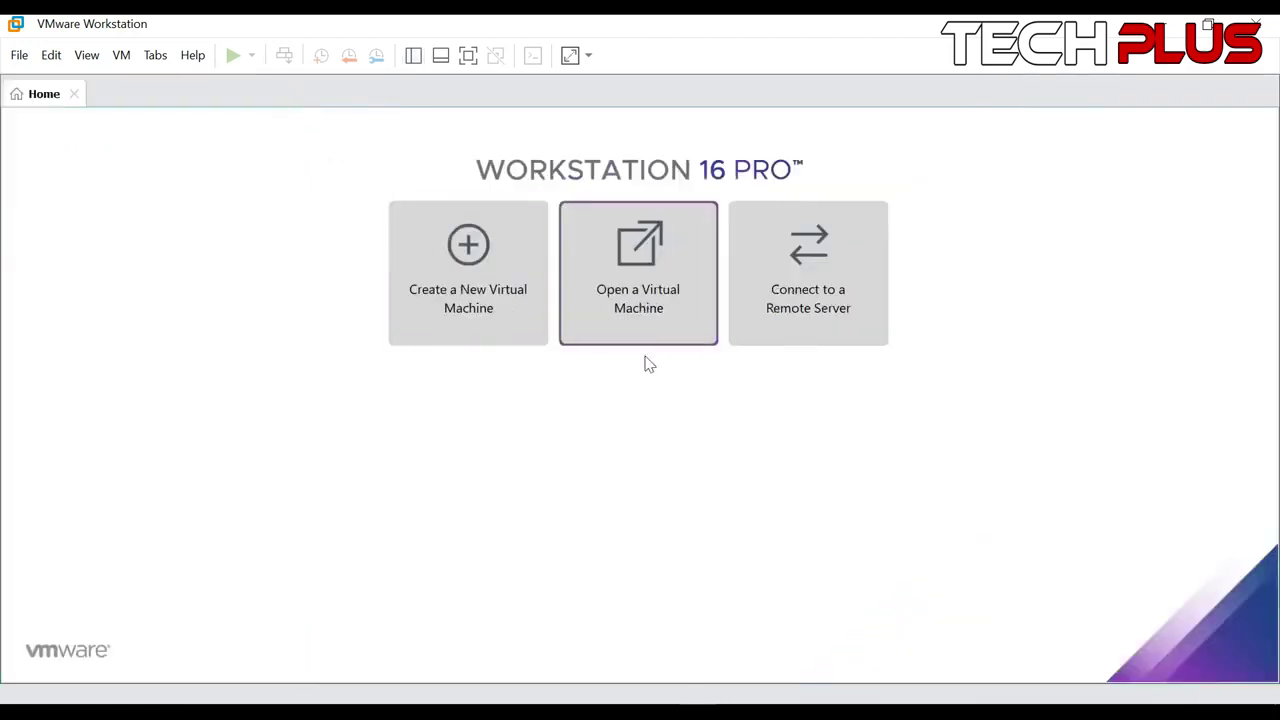
{"action": "left_click", "coordinate": [413, 57]}
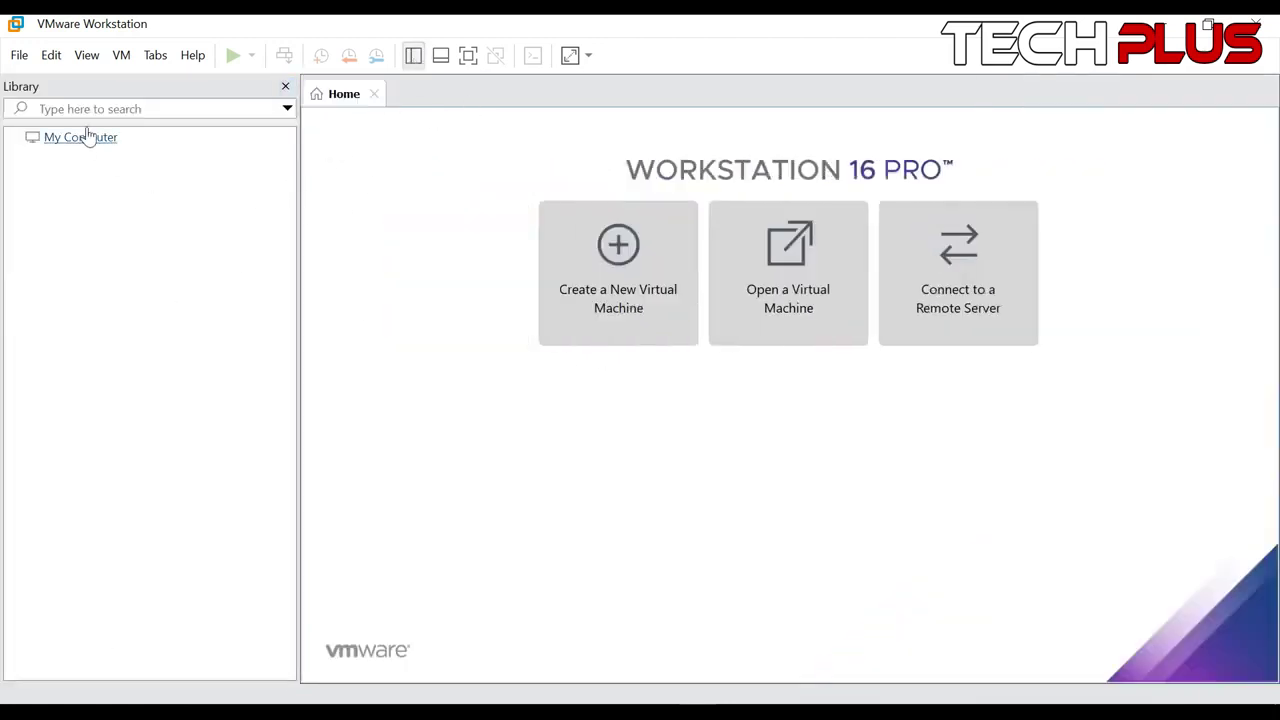
Start a Typical new VM installing from D:\Windows 10 ISO\Win10_1703_English_x64.iso
{"action": "left_click", "coordinate": [607, 272]}
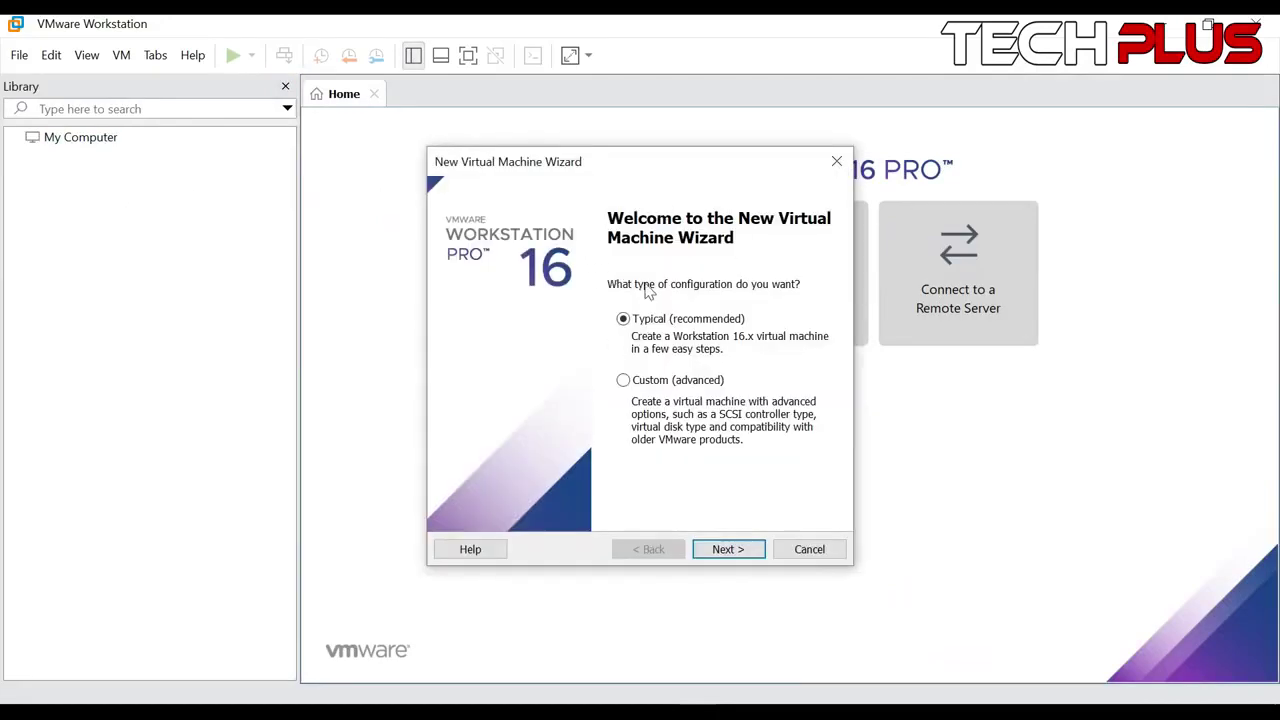
{"action": "left_click", "coordinate": [740, 549]}
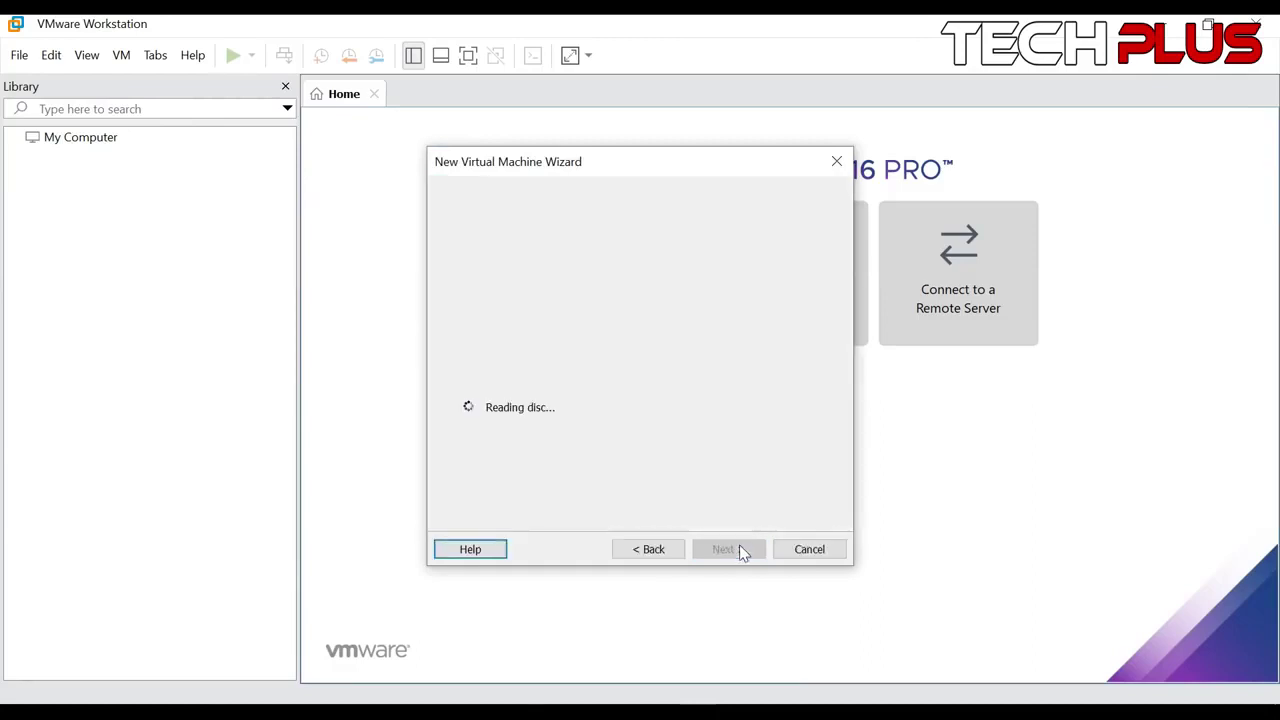
{"action": "left_click", "coordinate": [780, 387]}
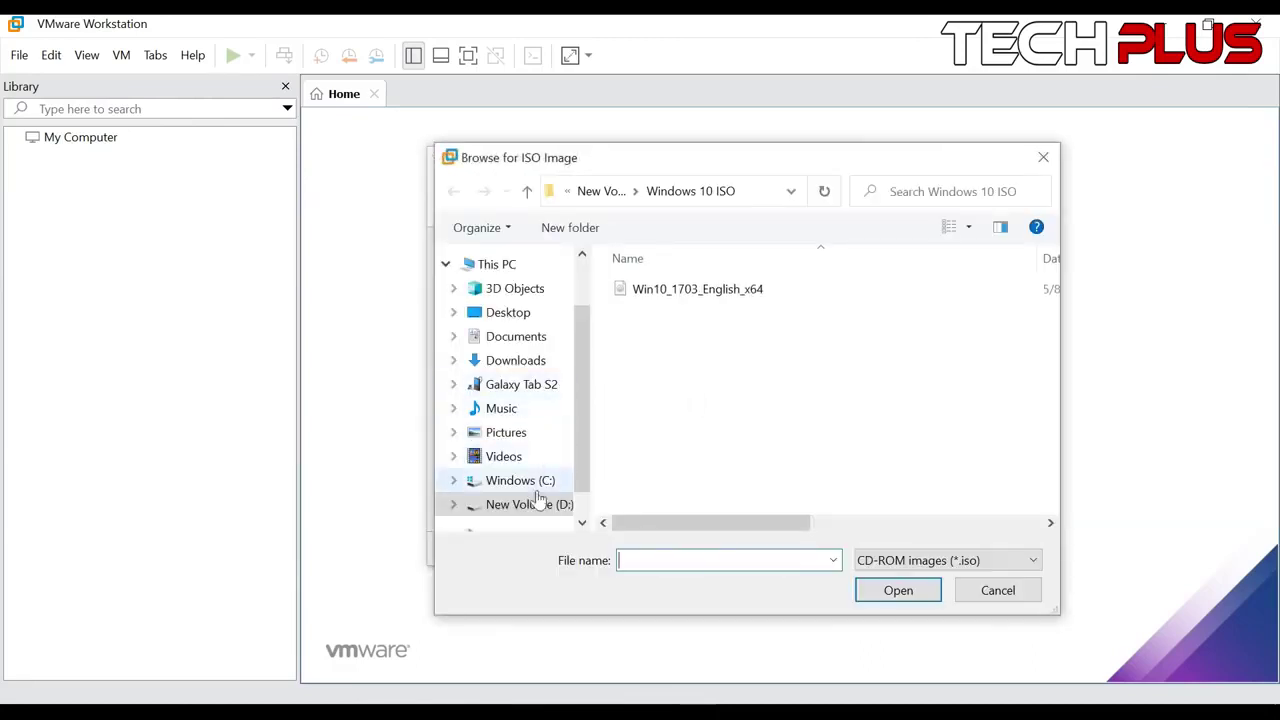
{"action": "left_click", "coordinate": [529, 504]}
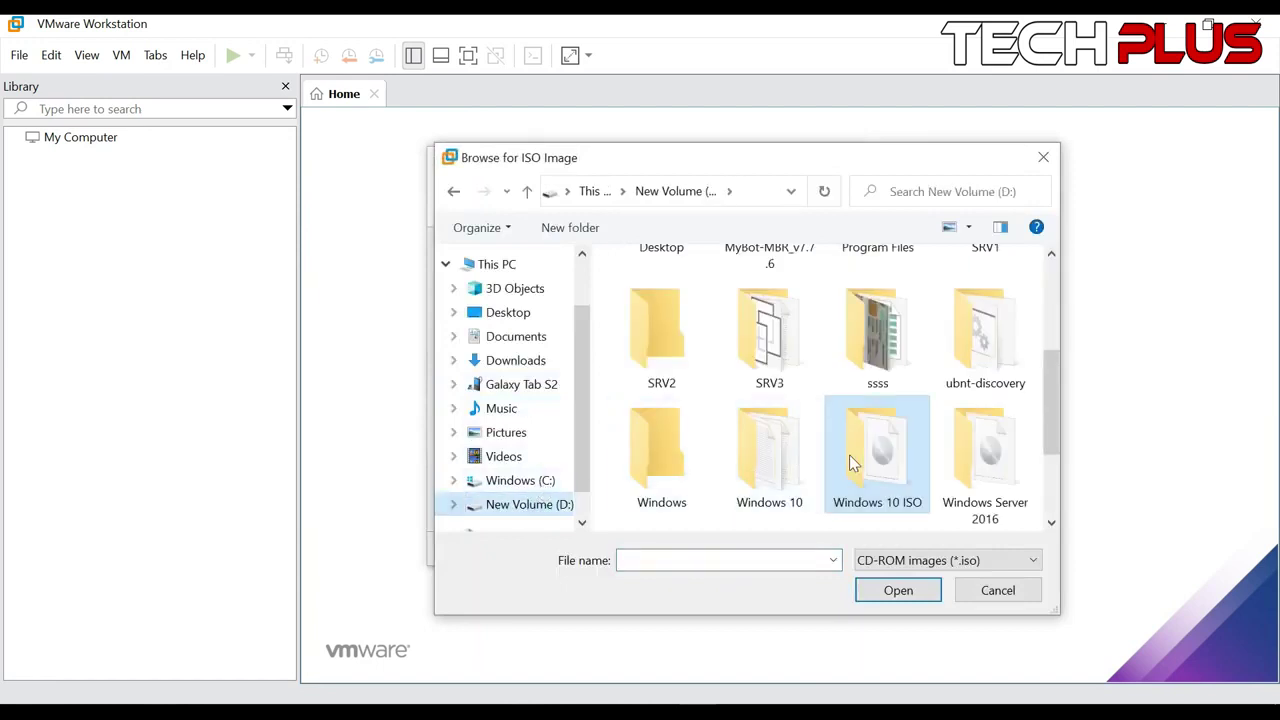
{"action": "double_click", "coordinate": [863, 456]}
{"action": "left_click", "coordinate": [670, 287]}
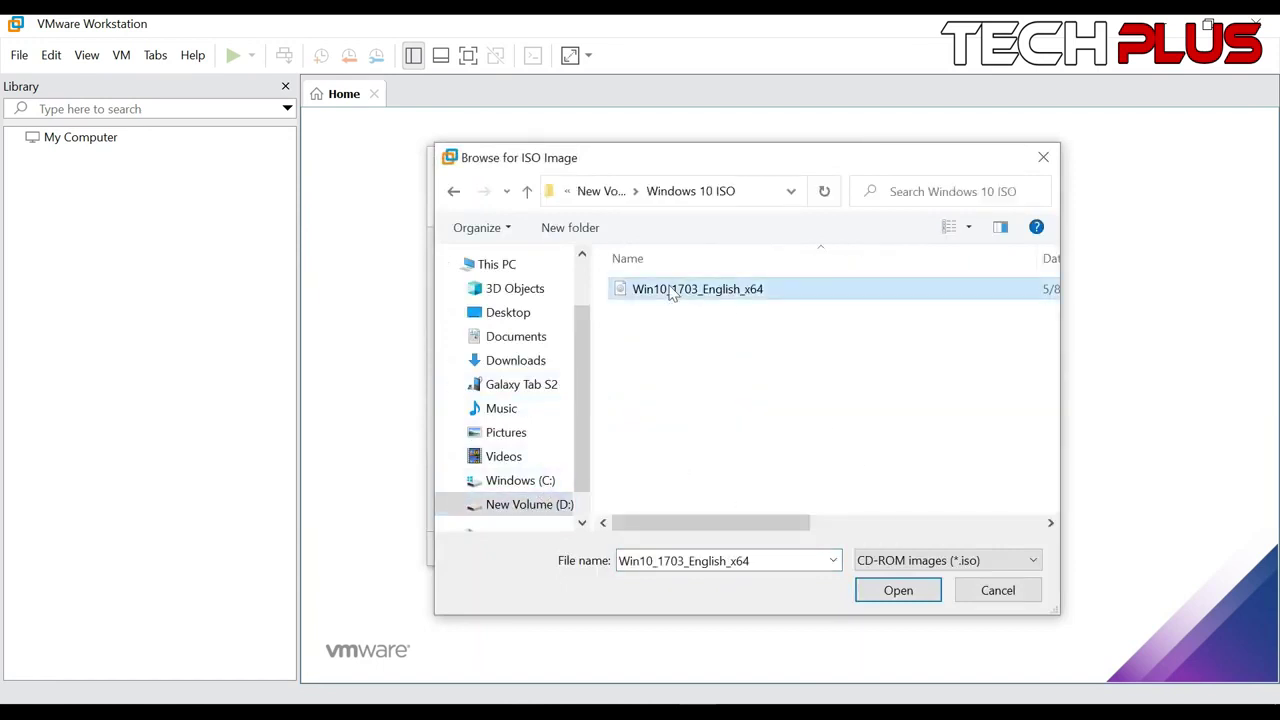
{"action": "left_click", "coordinate": [897, 590]}
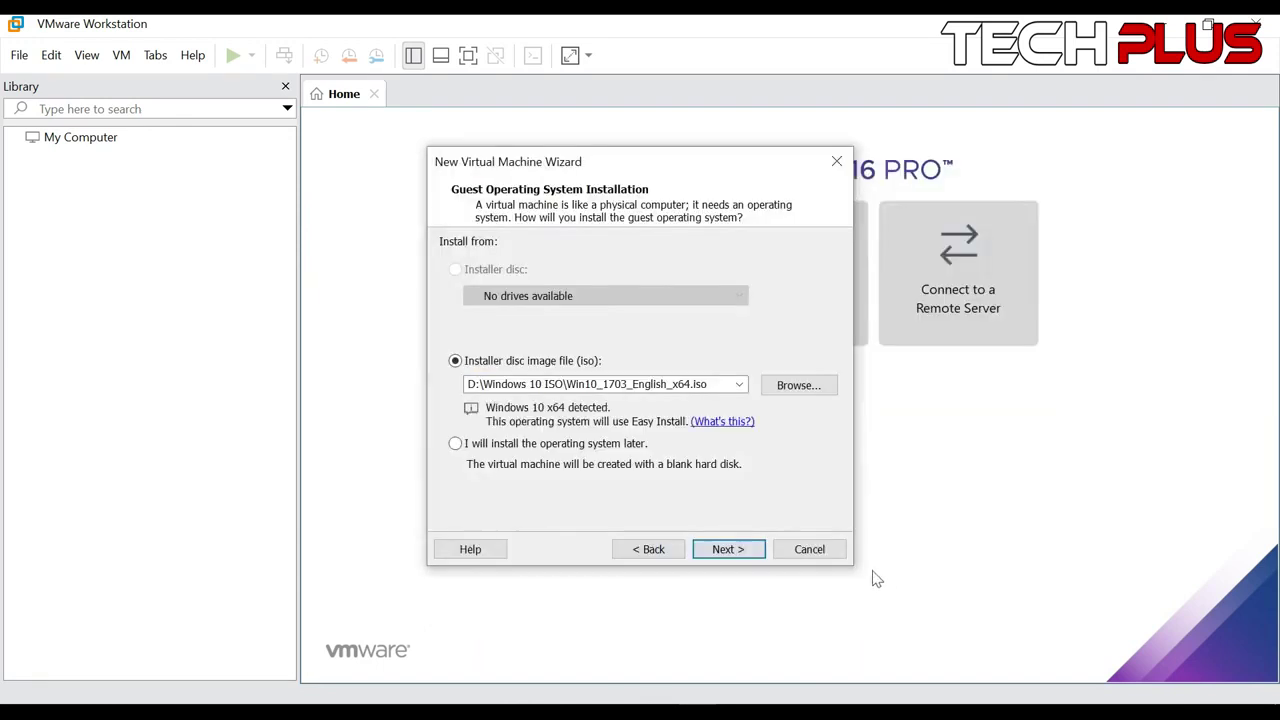
{"action": "left_click", "coordinate": [727, 549]}
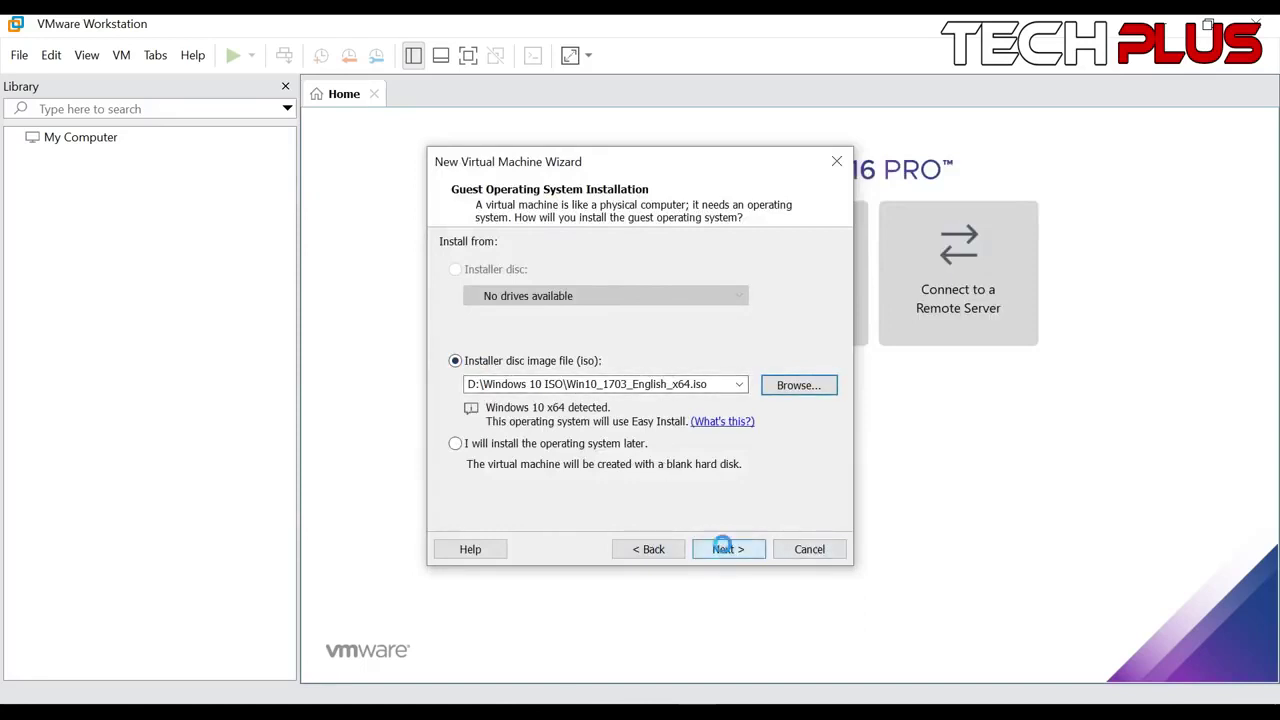
Replace the prefilled Easy Install full name with 'Tech Plus'
{"action": "left_click_drag", "start_coordinate": [626, 363], "coordinate": [419, 363]}
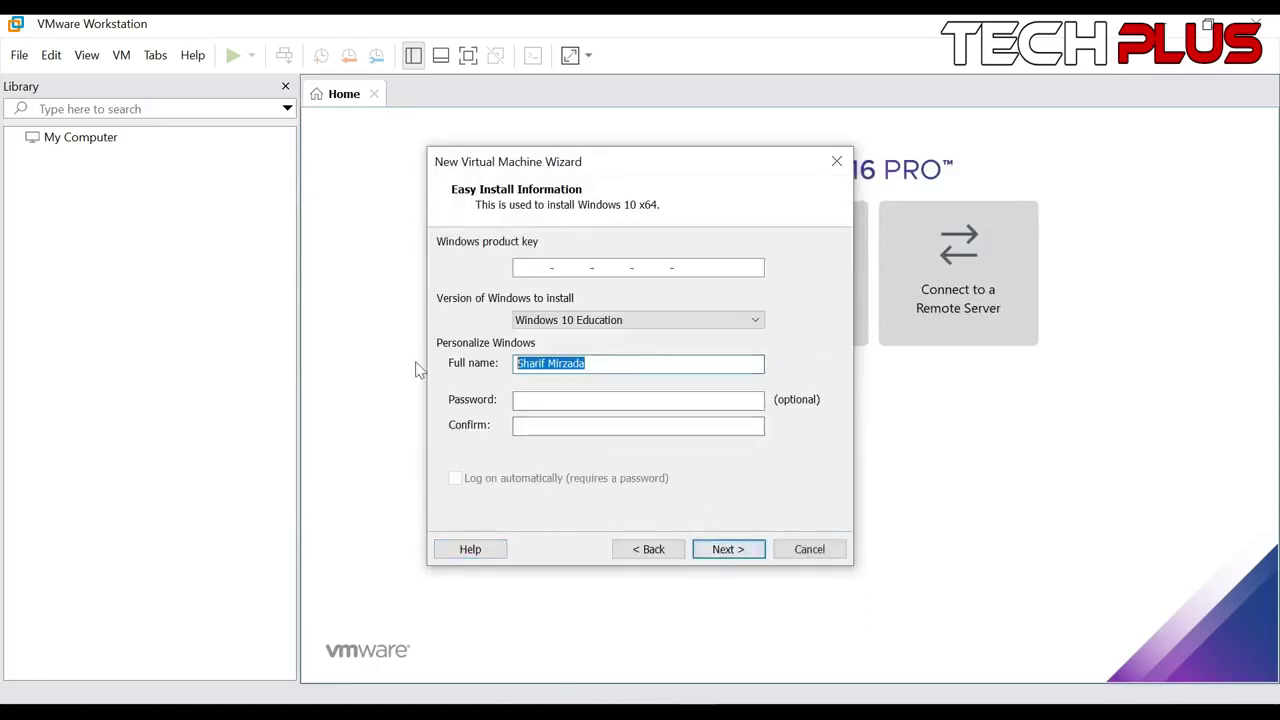
{"action": "key", "text": "BackSpace"}
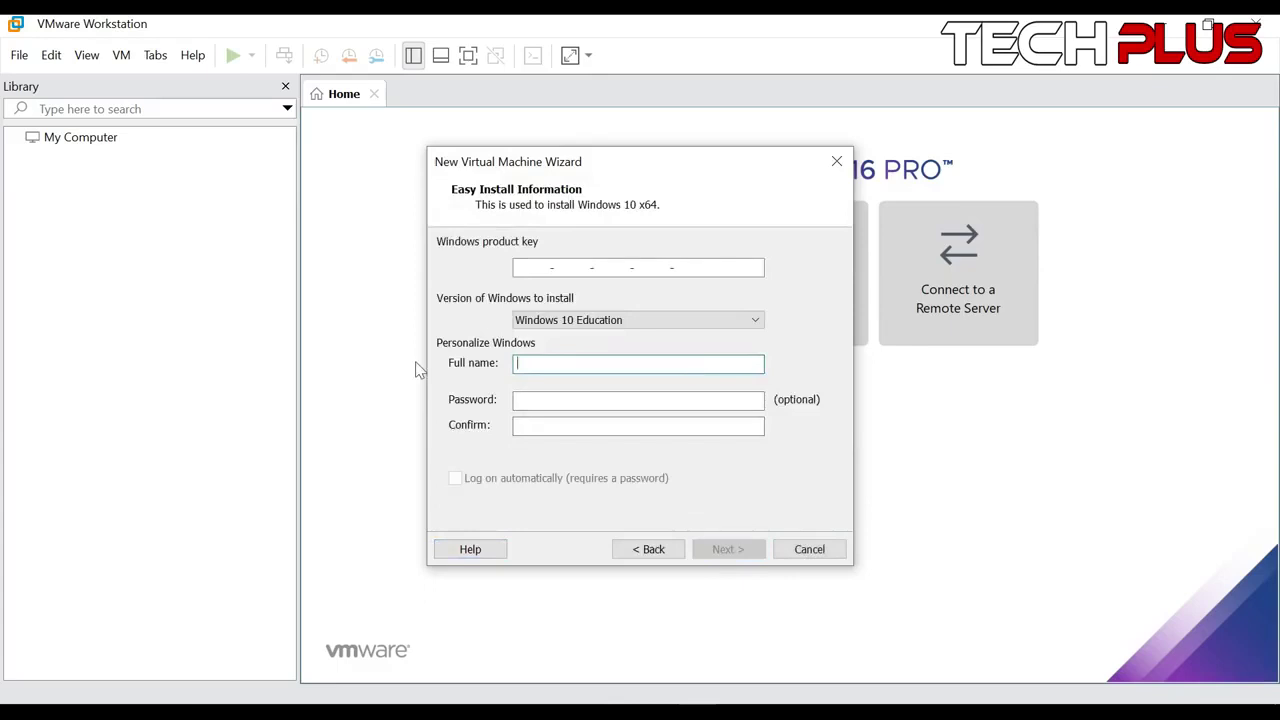
{"action": "type", "text": "Tech Plus"}
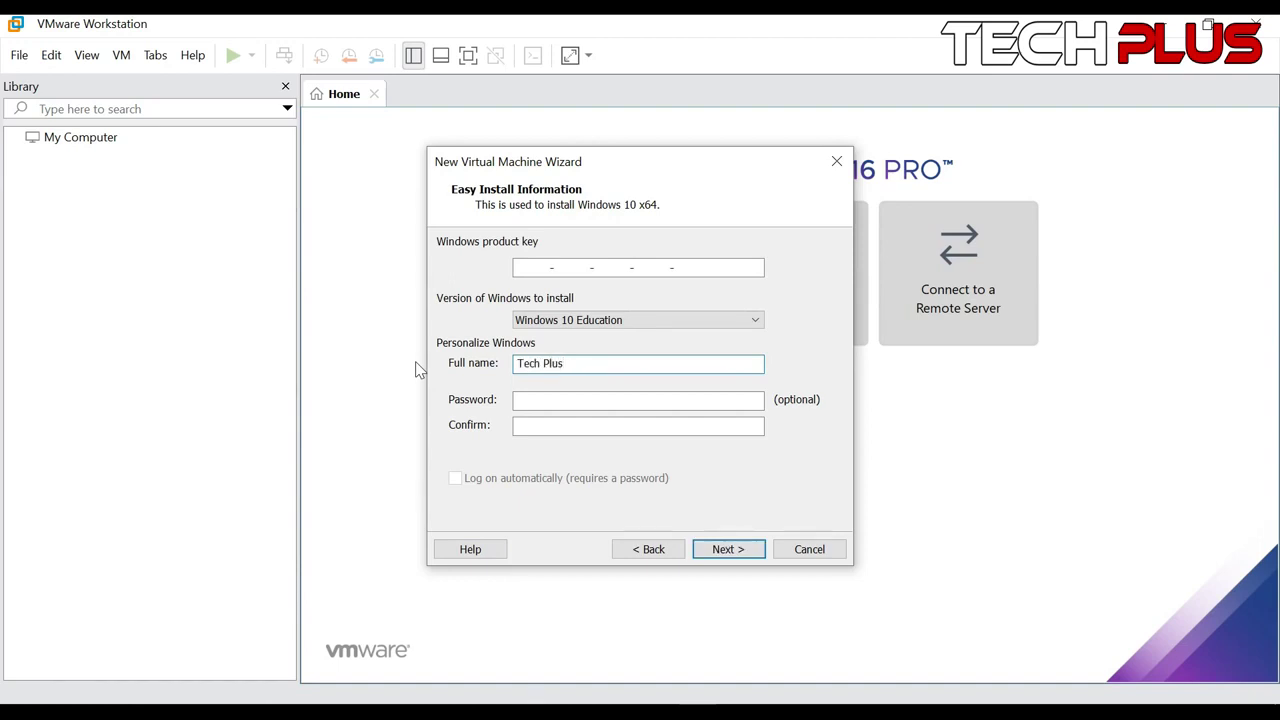
Enter the account password and its matching confirmation
{"action": "left_click", "coordinate": [610, 401]}
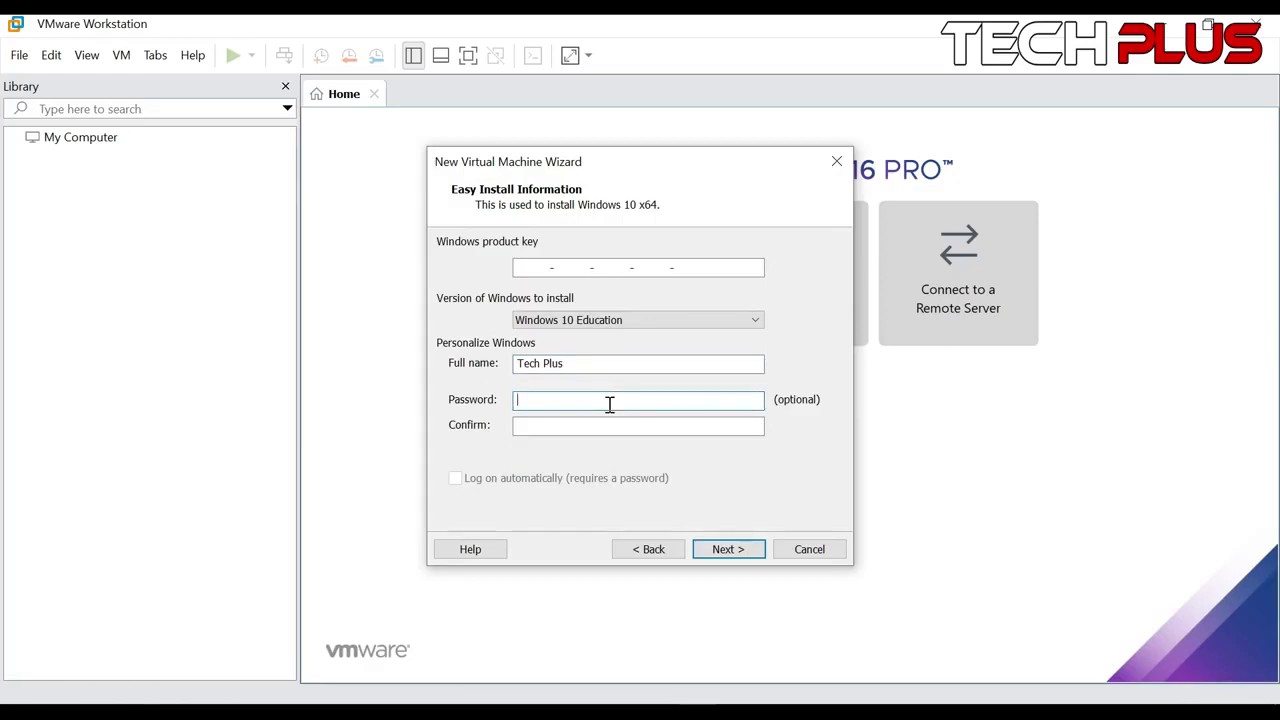
{"action": "key", "text": "BackSpace"}
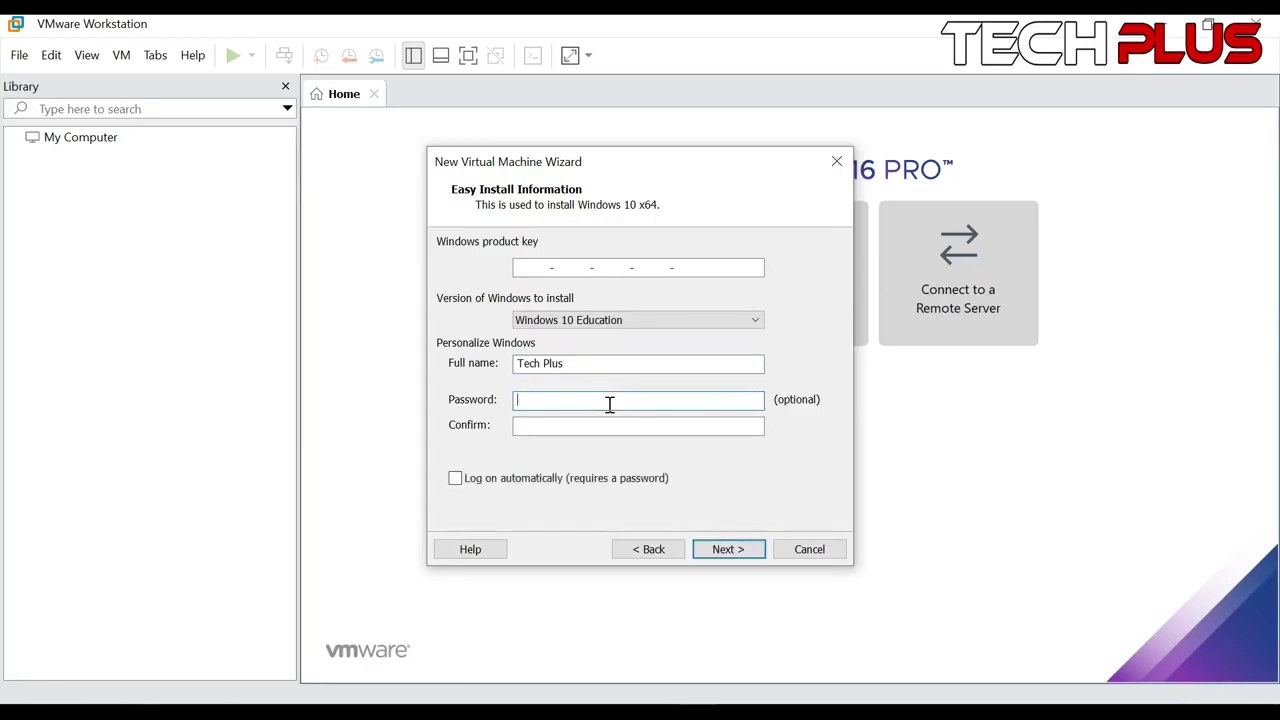
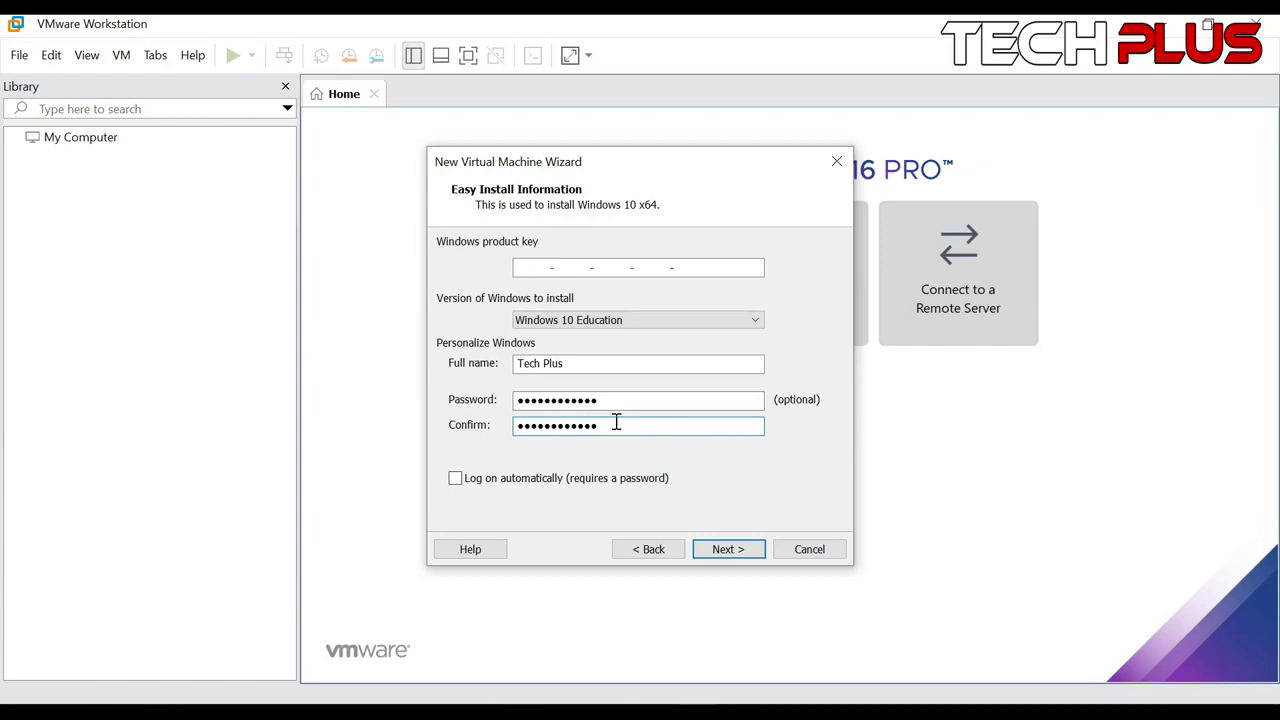
Set the VM location to a newly created 'Windows 10 VM' folder on drive D
{"action": "left_click", "coordinate": [727, 551]}
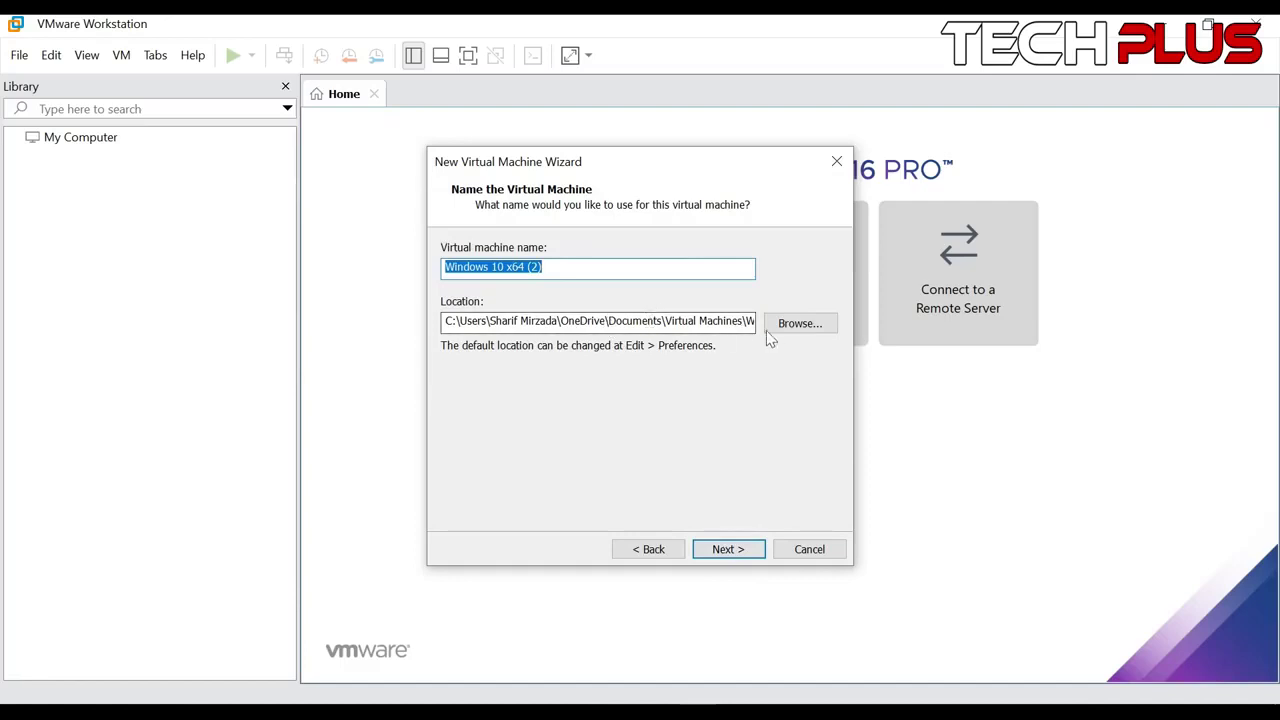
{"action": "left_click", "coordinate": [791, 327]}
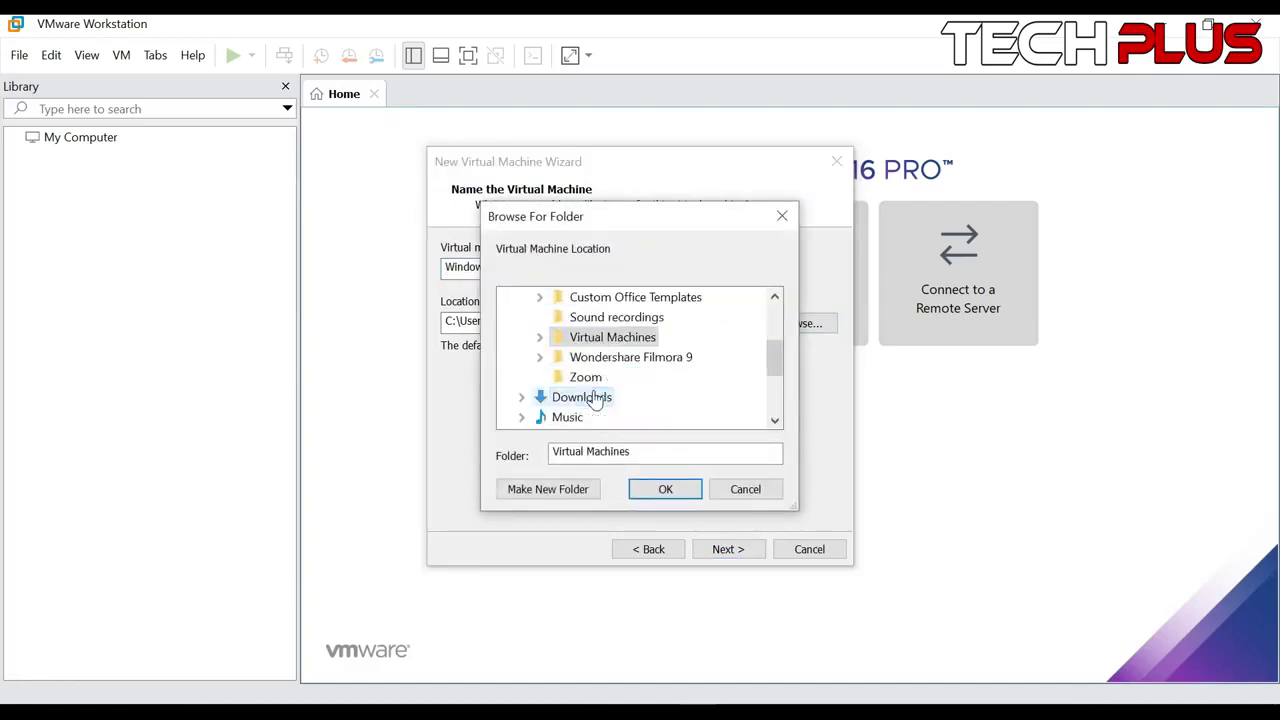
{"action": "scroll", "coordinate": [594, 399], "scroll_direction": "down", "scroll_amount": 3}
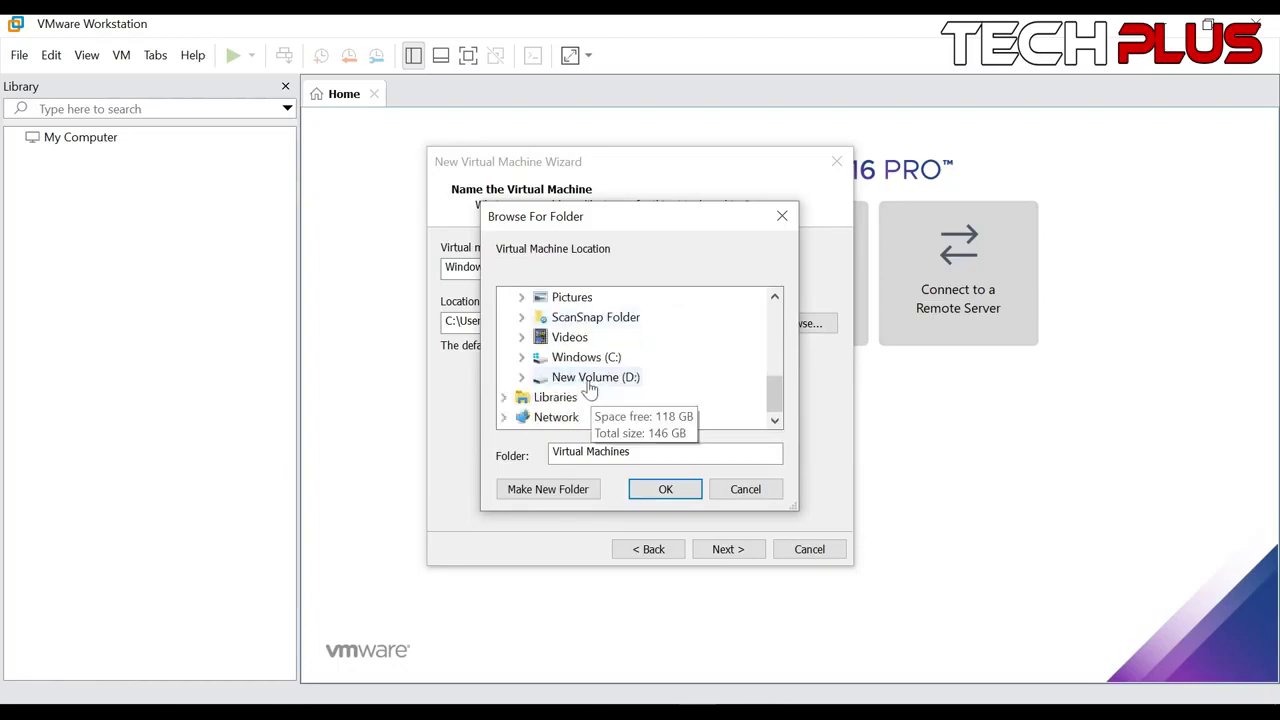
{"action": "left_click", "coordinate": [595, 378]}
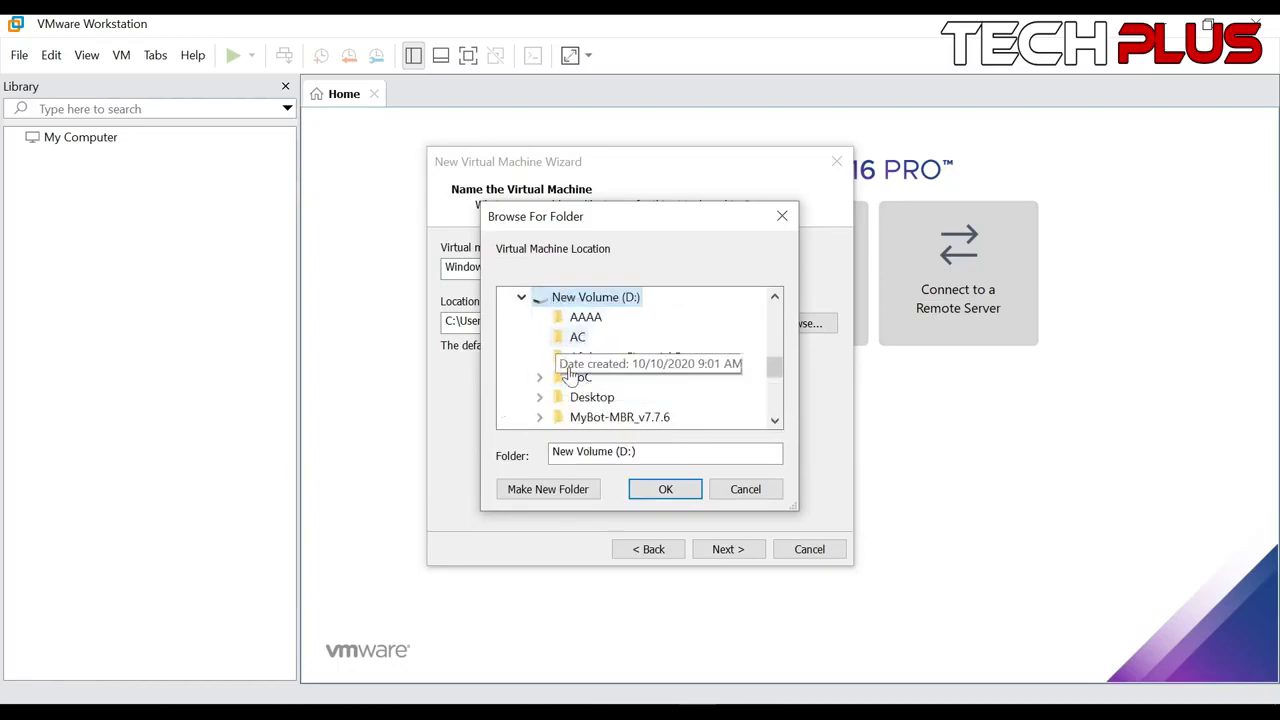
{"action": "left_click", "coordinate": [548, 489]}
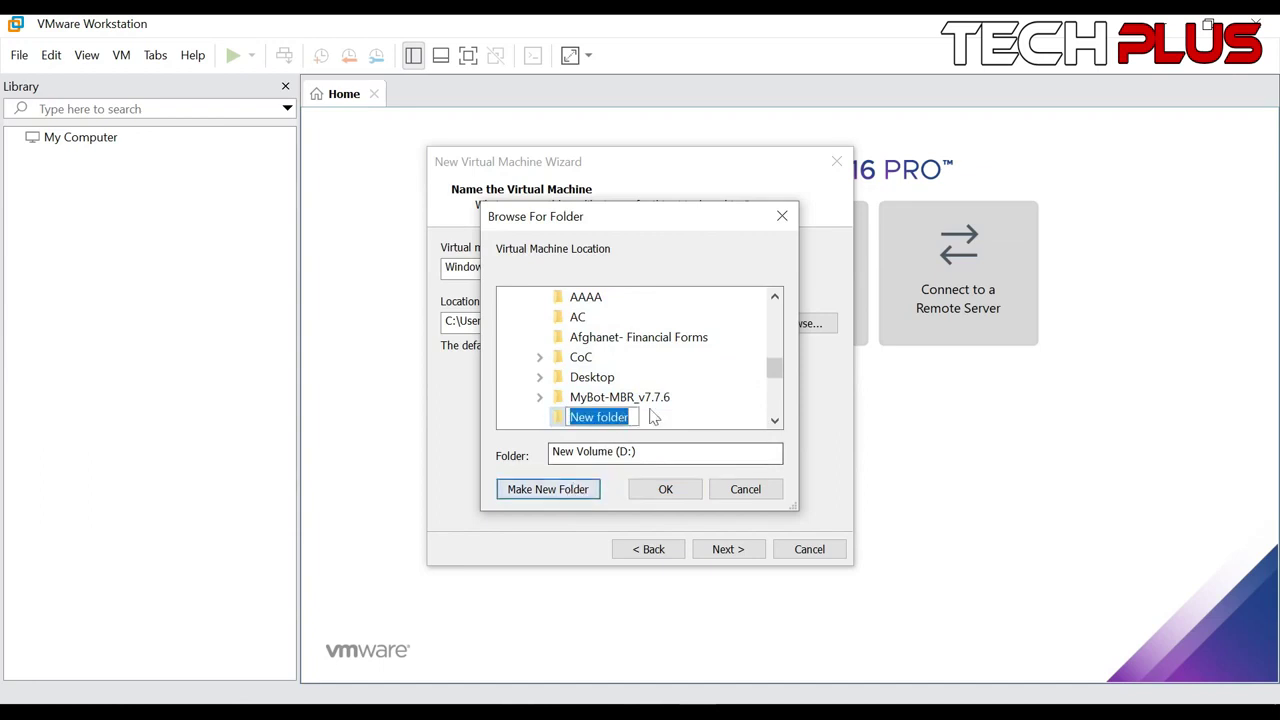
{"action": "type", "text": "Windows 10 VM"}
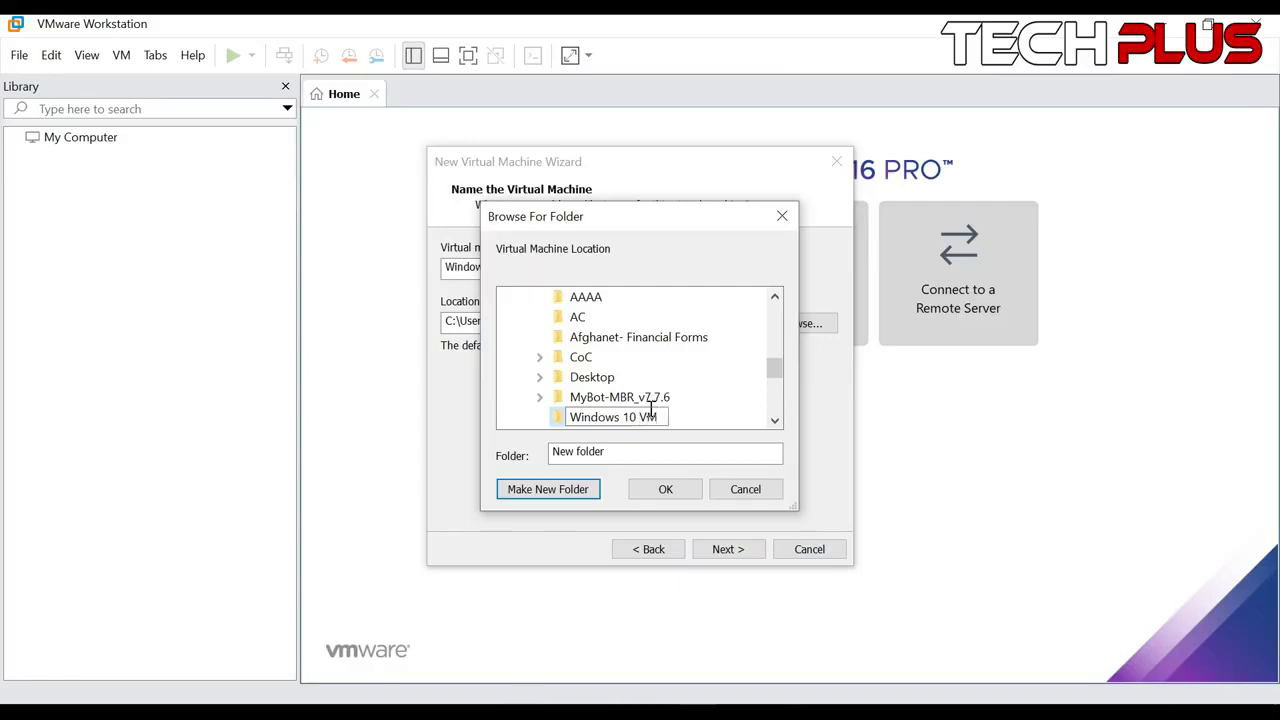
{"action": "left_click", "coordinate": [665, 489]}
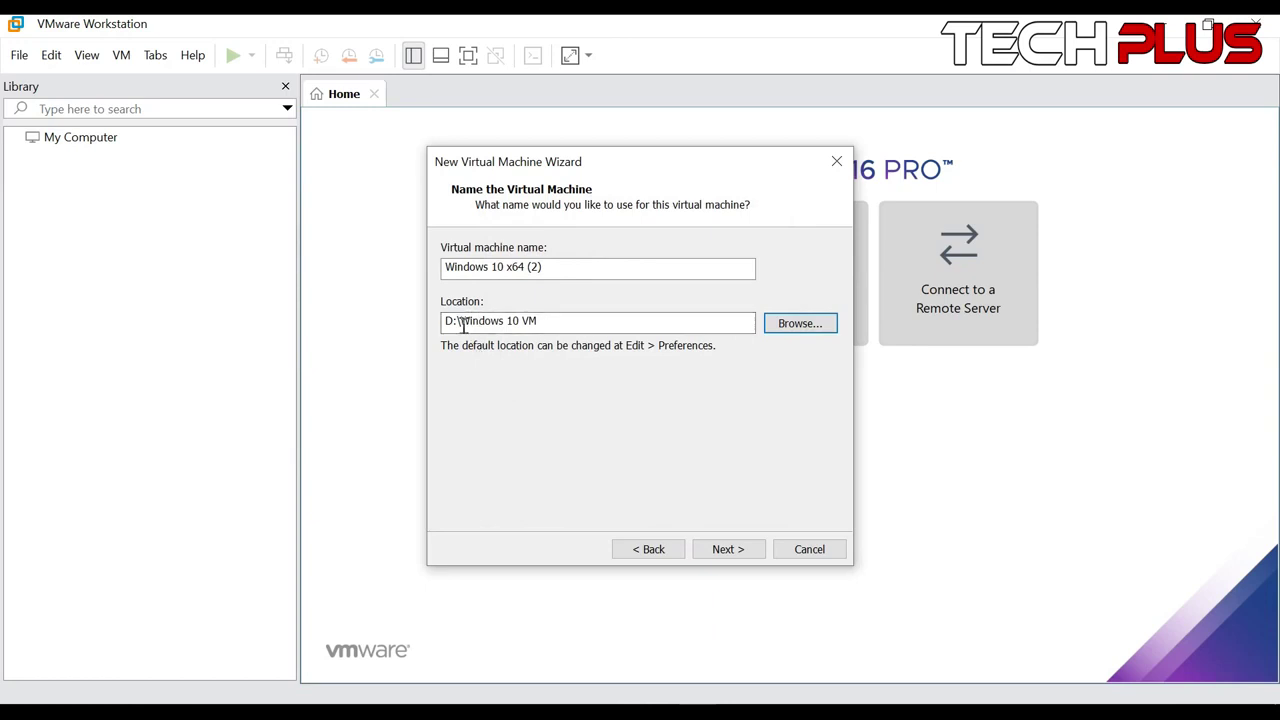
Keep the 60 GB split disk, review the summary settings, and finish creating Windows 10 x64 (2)
{"action": "left_click", "coordinate": [729, 552]}
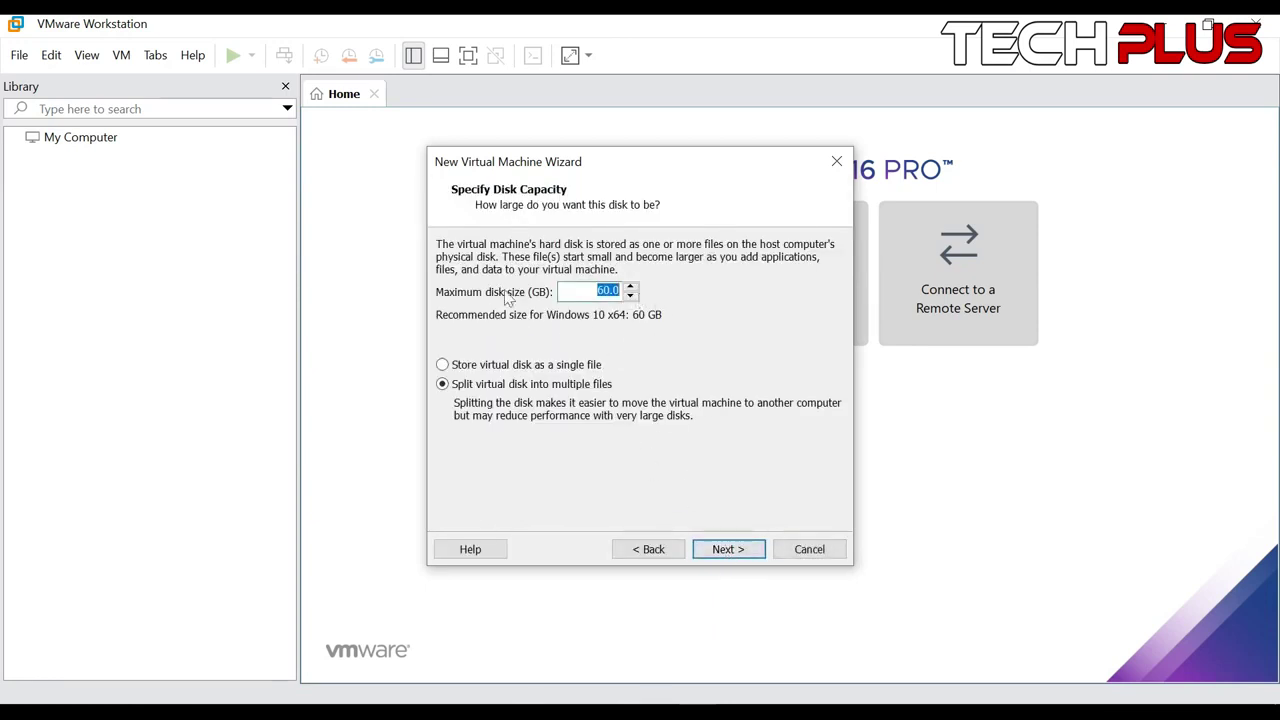
{"action": "left_click", "coordinate": [718, 548]}
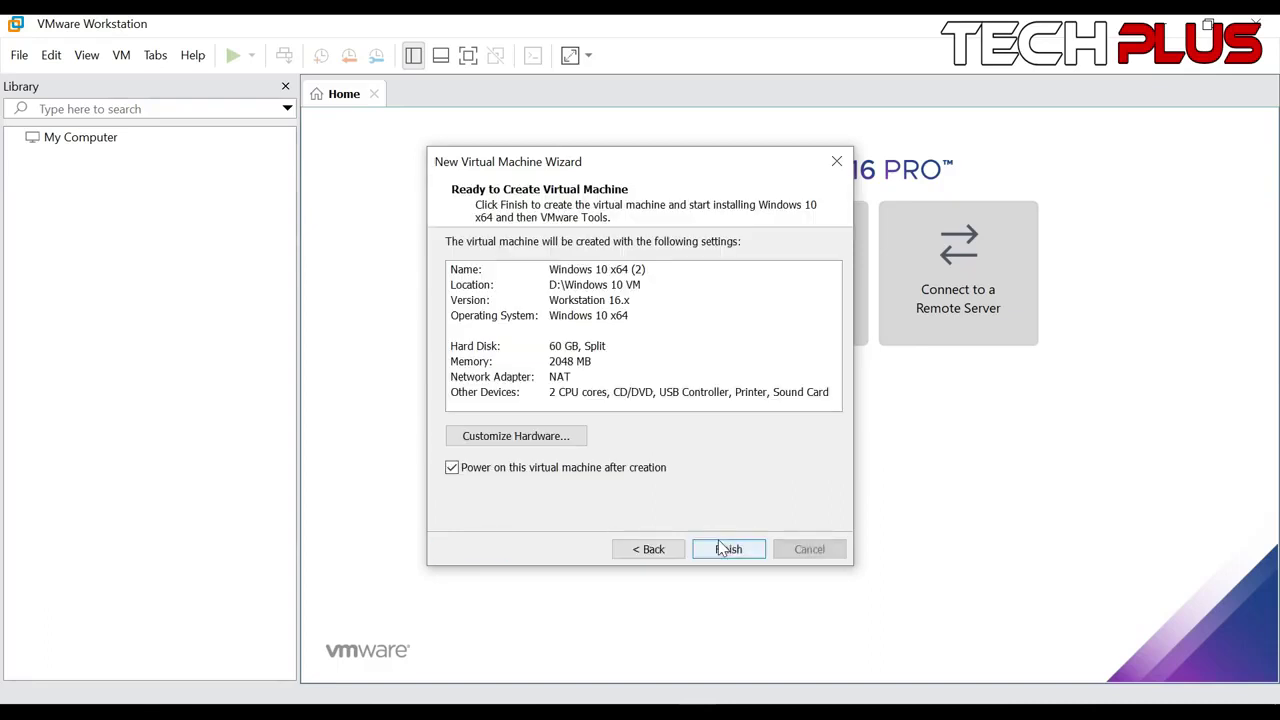
{"action": "left_click", "coordinate": [641, 288]}
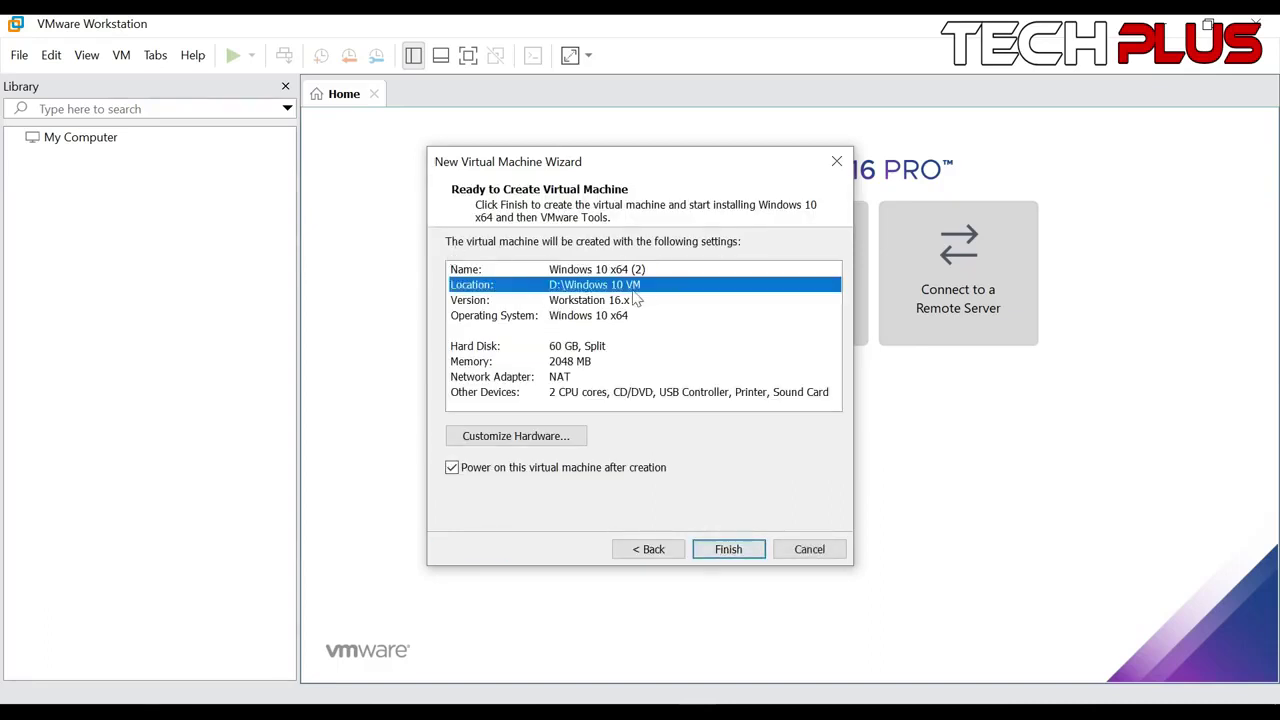
{"action": "left_click", "coordinate": [587, 300]}
{"action": "left_click", "coordinate": [587, 317]}
{"action": "left_click", "coordinate": [587, 352]}
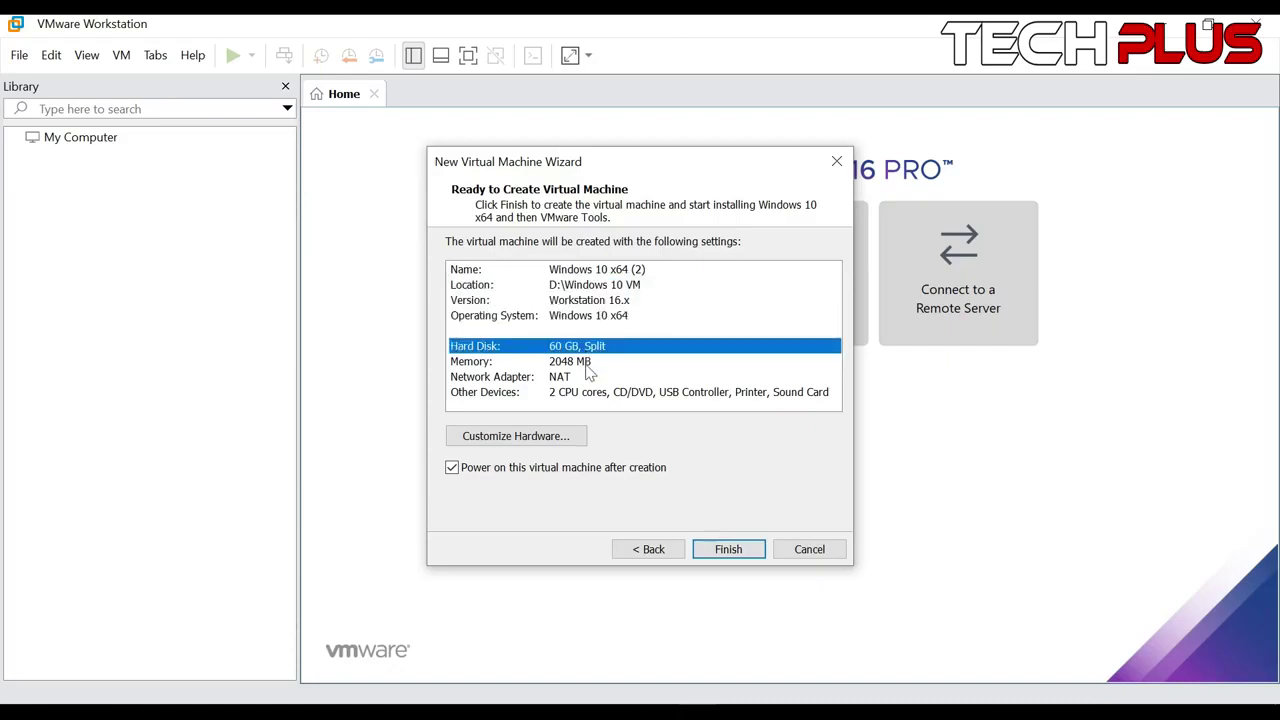
{"action": "left_click", "coordinate": [587, 364]}
{"action": "left_click", "coordinate": [584, 379]}
{"action": "left_click", "coordinate": [584, 394]}
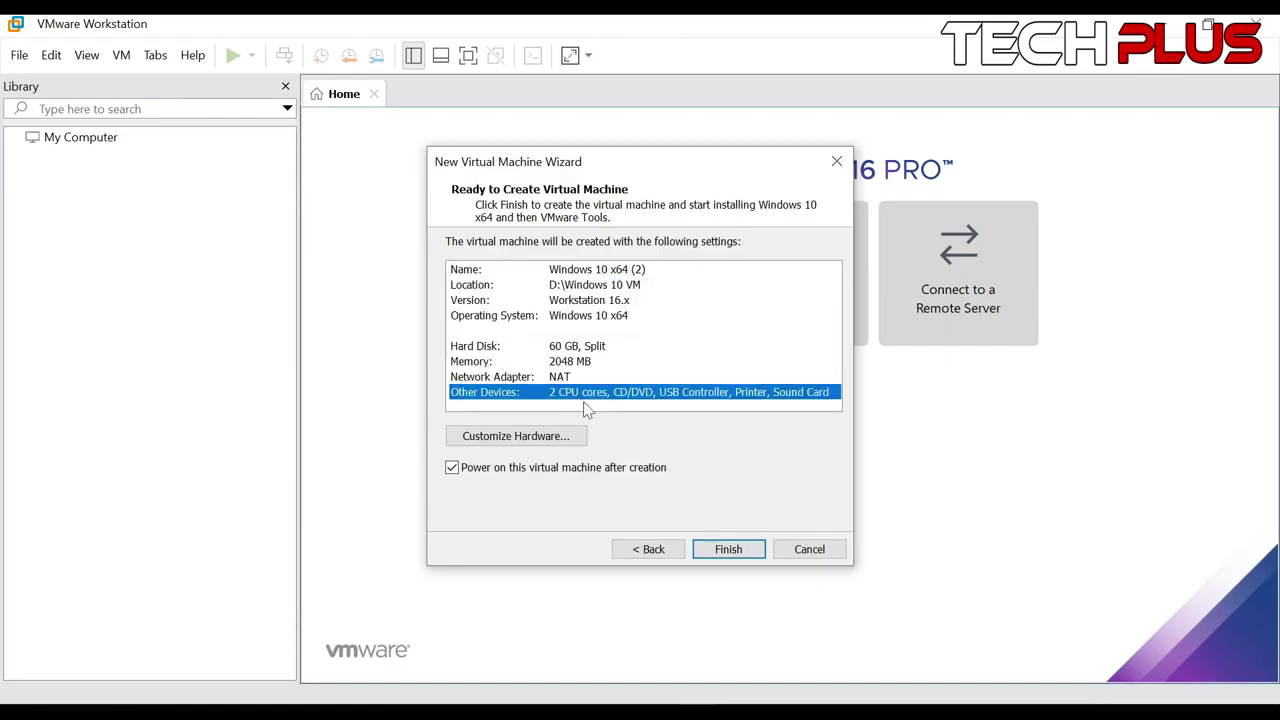
{"action": "left_click", "coordinate": [718, 545]}
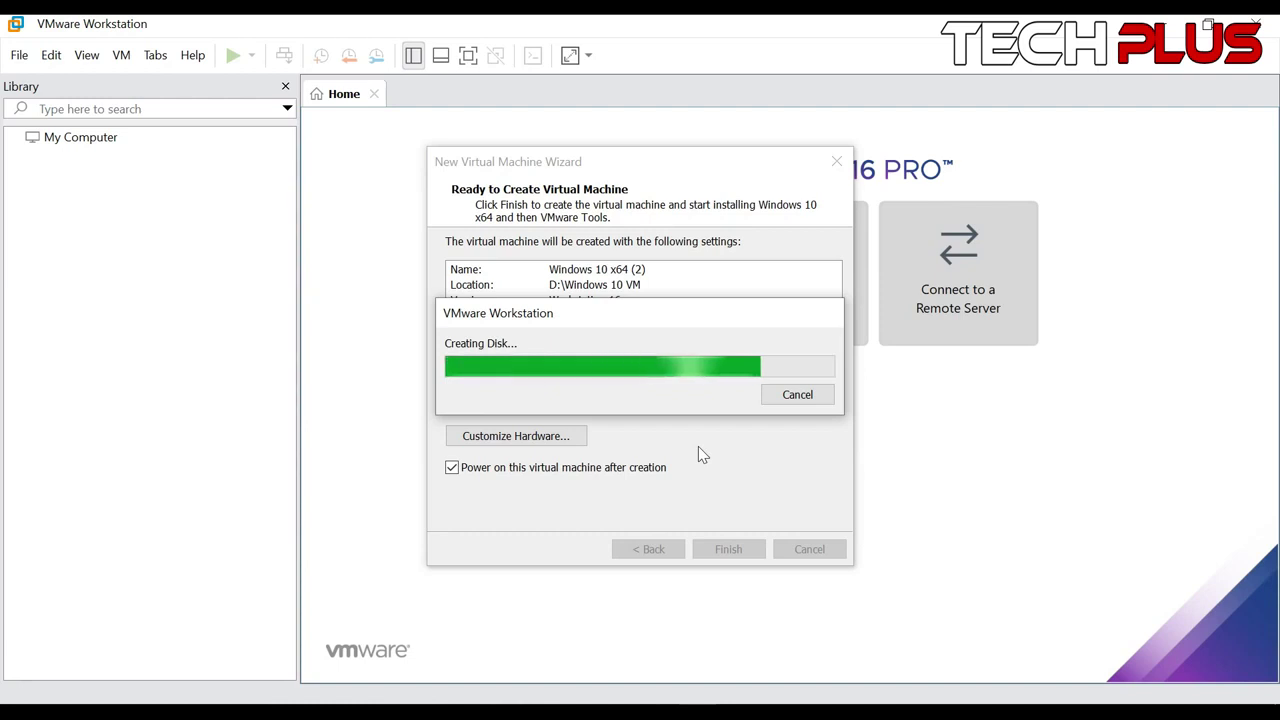
{"action": "key", "text": "alt+Tab"}
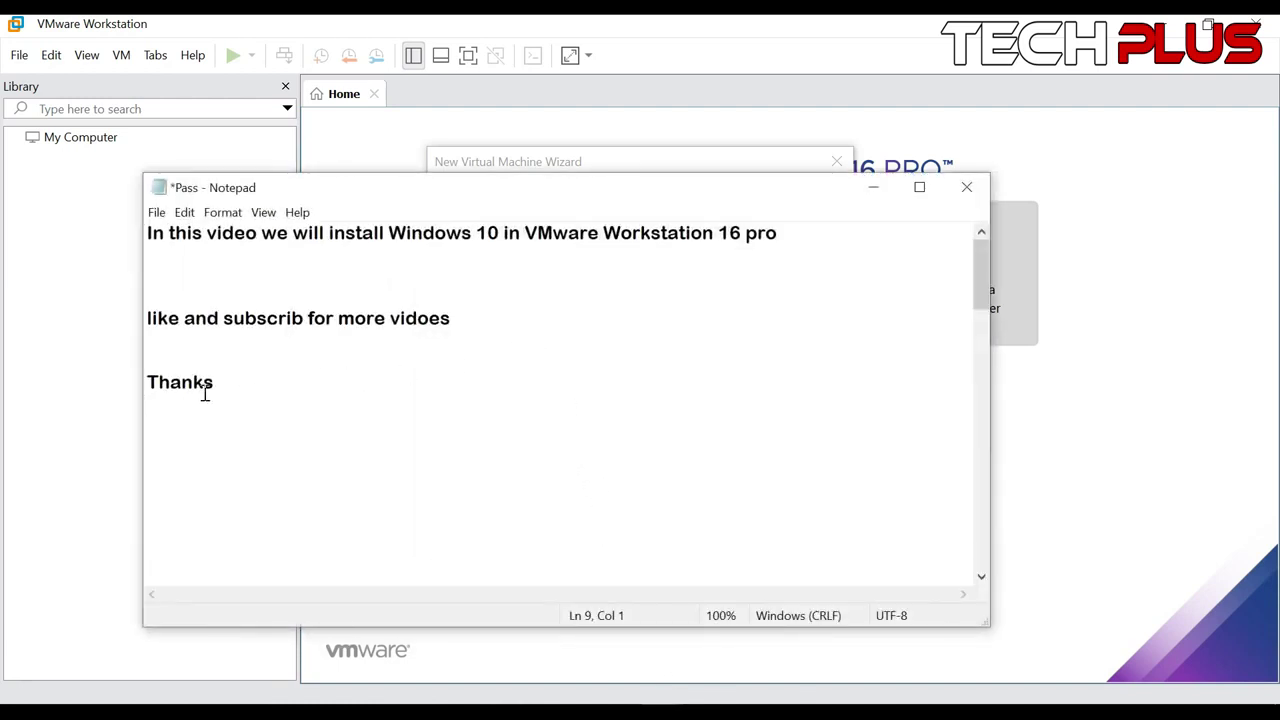
Select the note's opening lines, then dismiss the VM's virtual printing warning and Easy Install notice
{"action": "left_click_drag", "start_coordinate": [153, 236], "coordinate": [234, 300]}
{"action": "key", "text": "alt+Tab"}
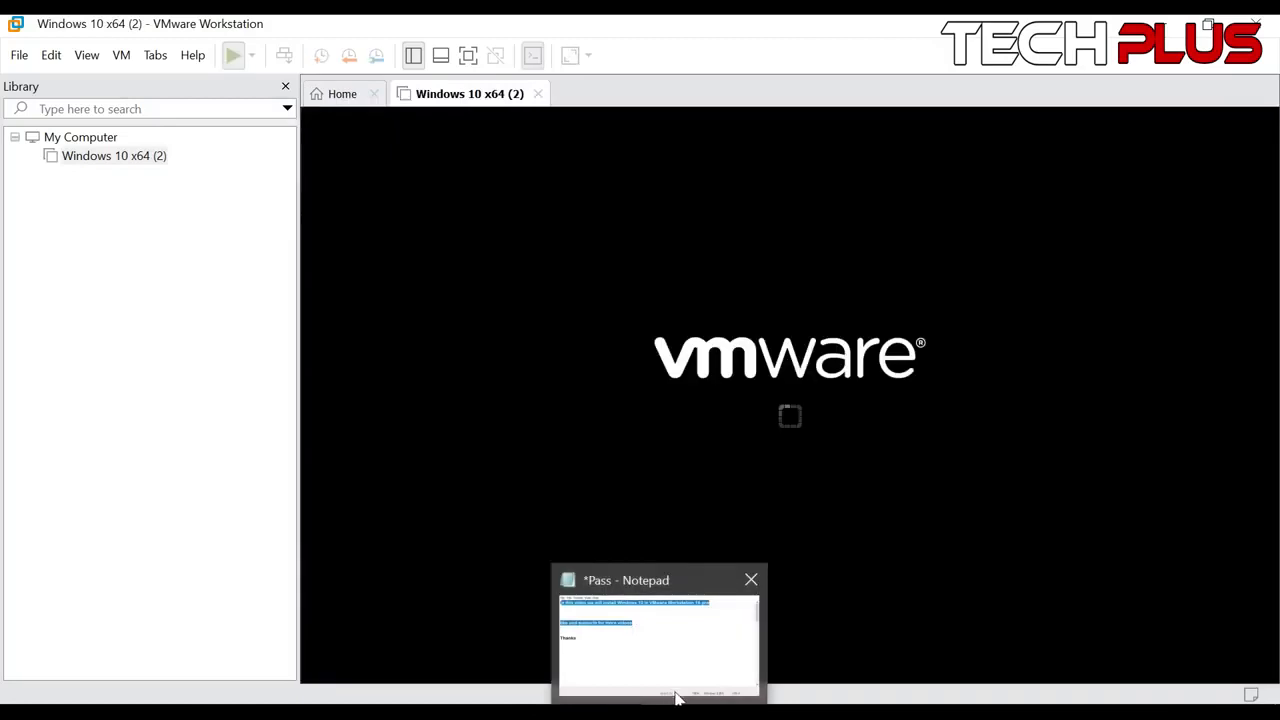
{"action": "mouse_move", "coordinate": [698, 710]}
{"action": "left_click", "coordinate": [786, 640]}
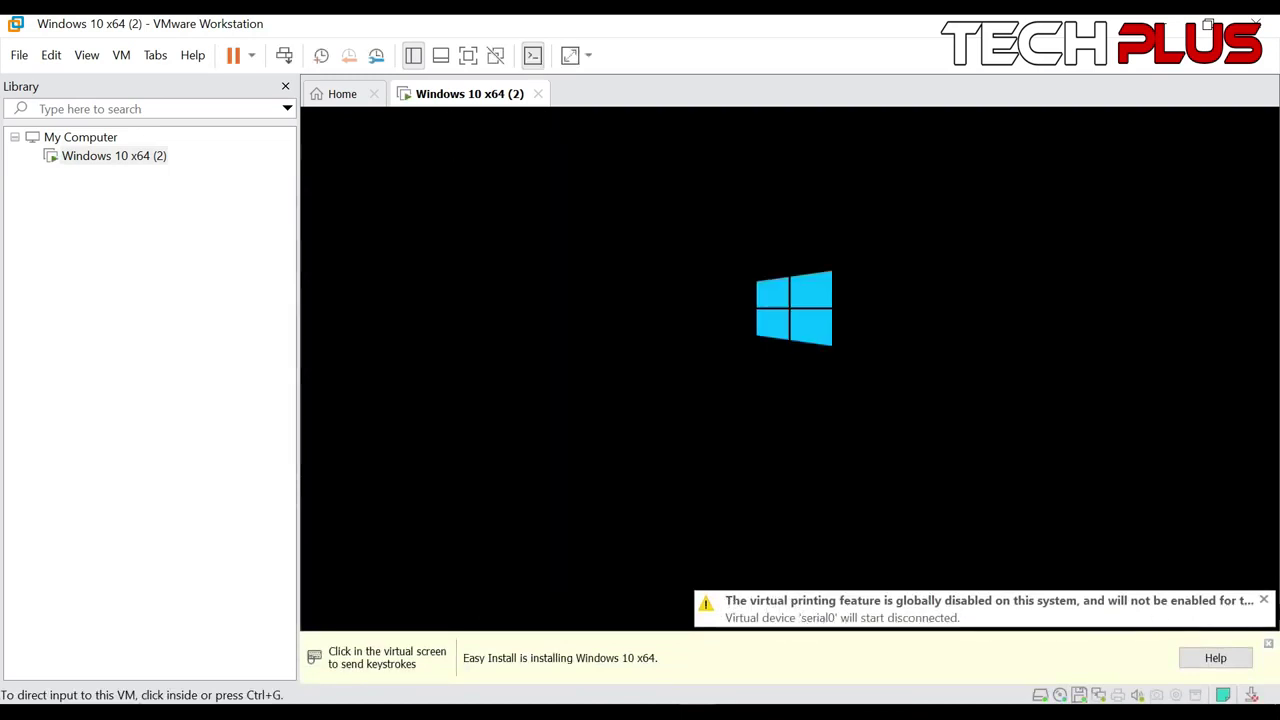
{"action": "left_click", "coordinate": [1264, 601]}
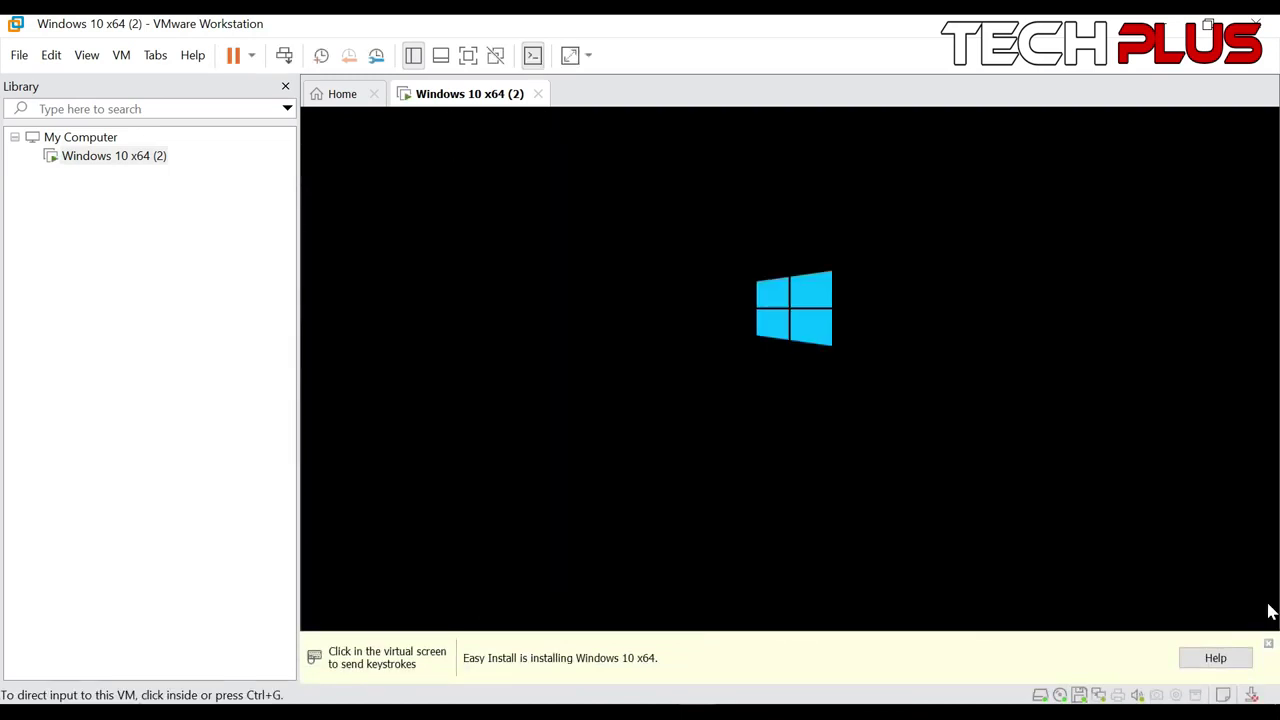
{"action": "left_click", "coordinate": [1268, 645]}
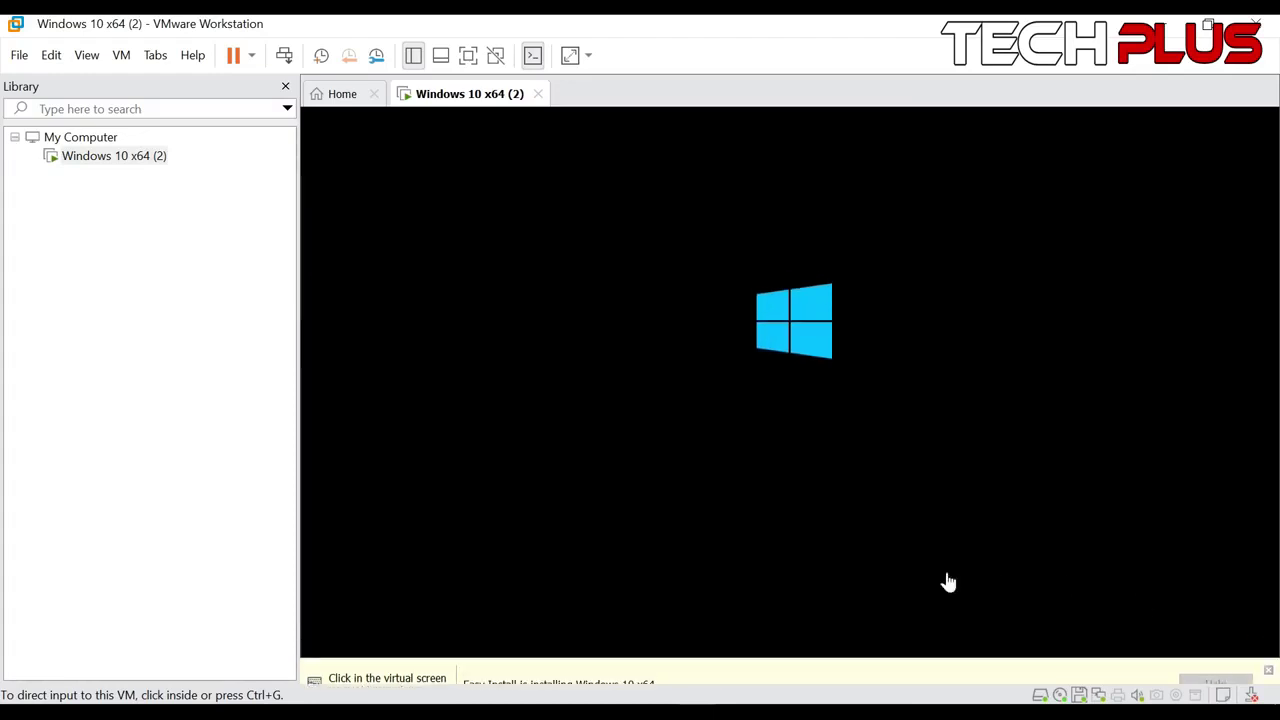
{"action": "left_click", "coordinate": [677, 710]}
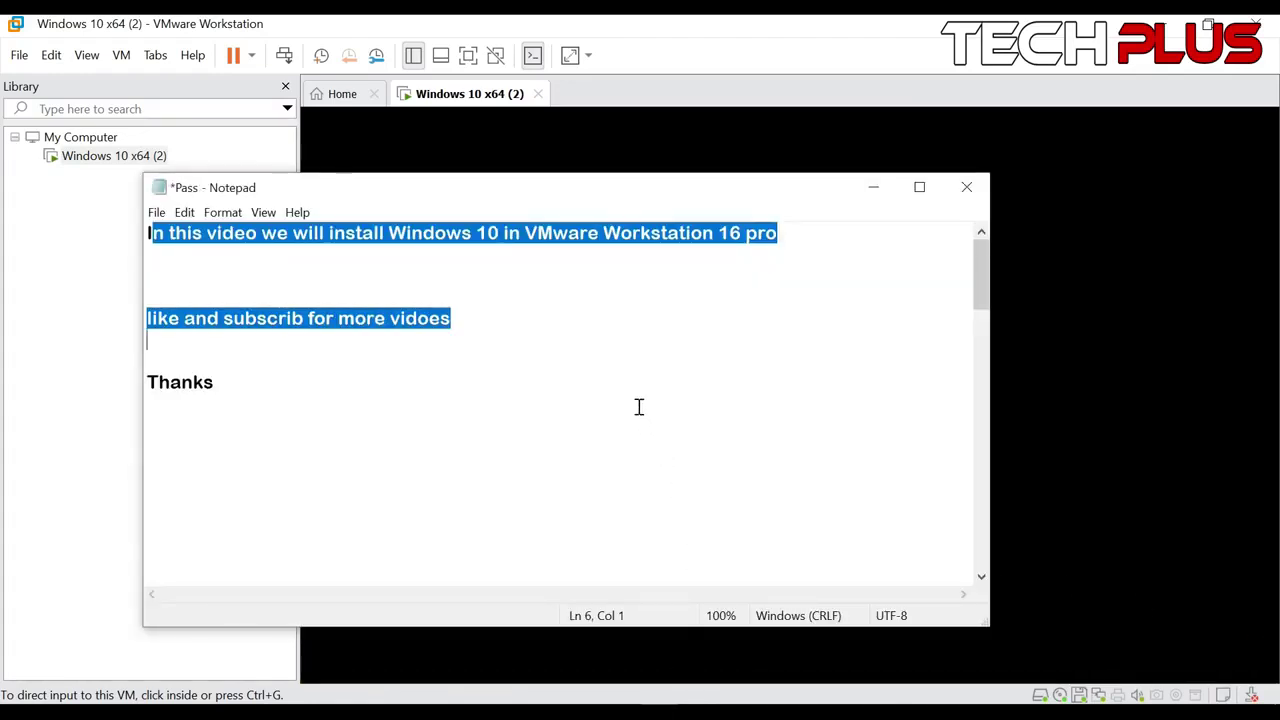
Replace the note's selected opening lines with 'it will take 5-10 minutes'
{"action": "key", "text": "BackSpace"}
{"action": "key", "text": "BackSpace"}
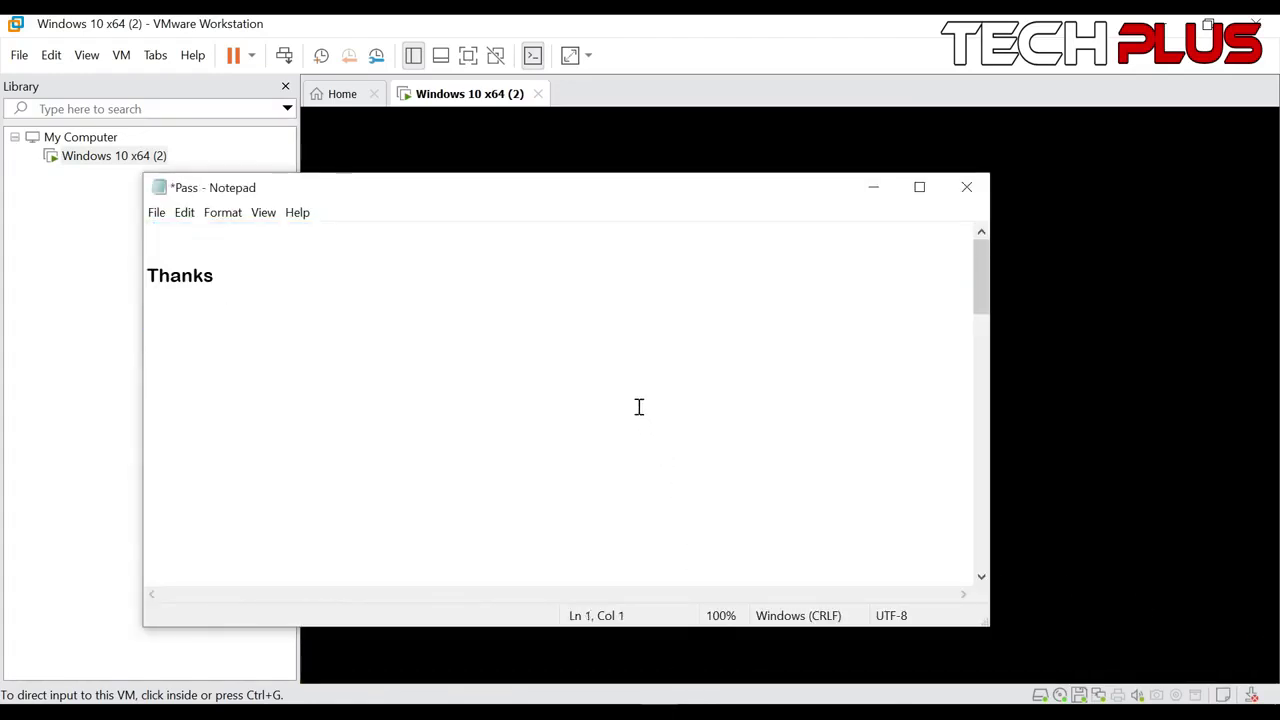
{"action": "type", "text": "it will tak"}
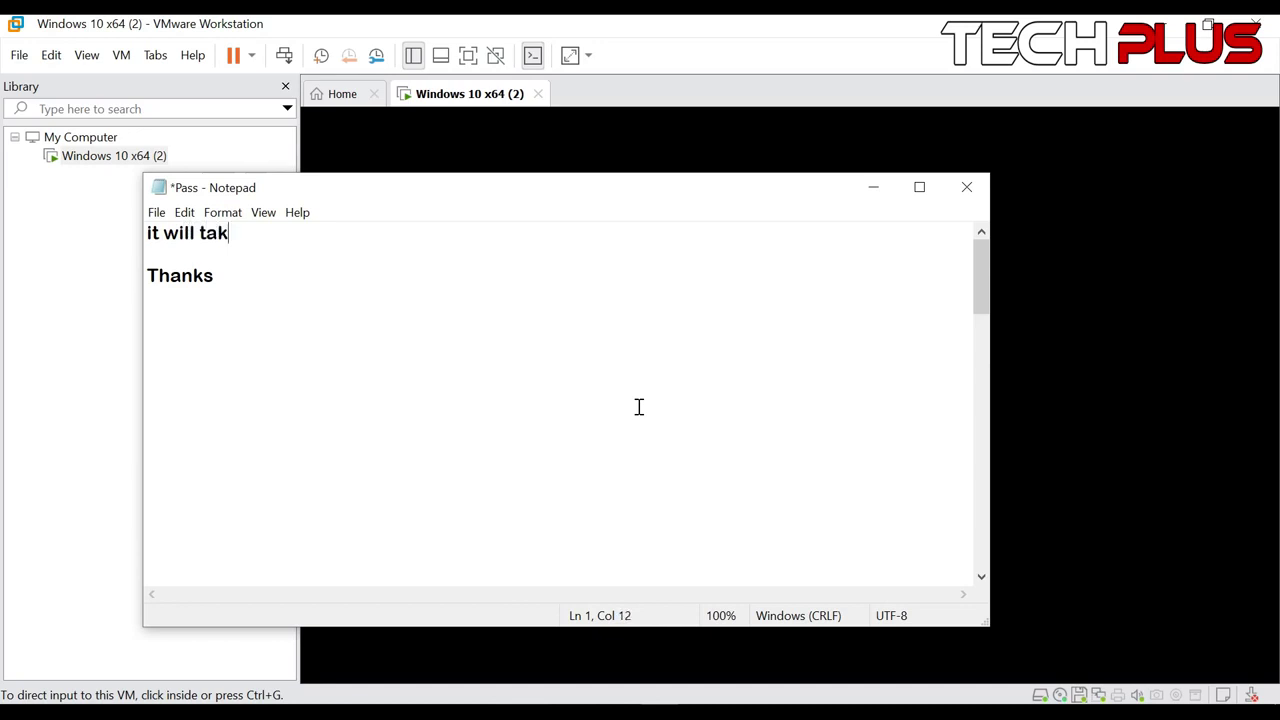
{"action": "type", "text": "e 5-10 minut"}
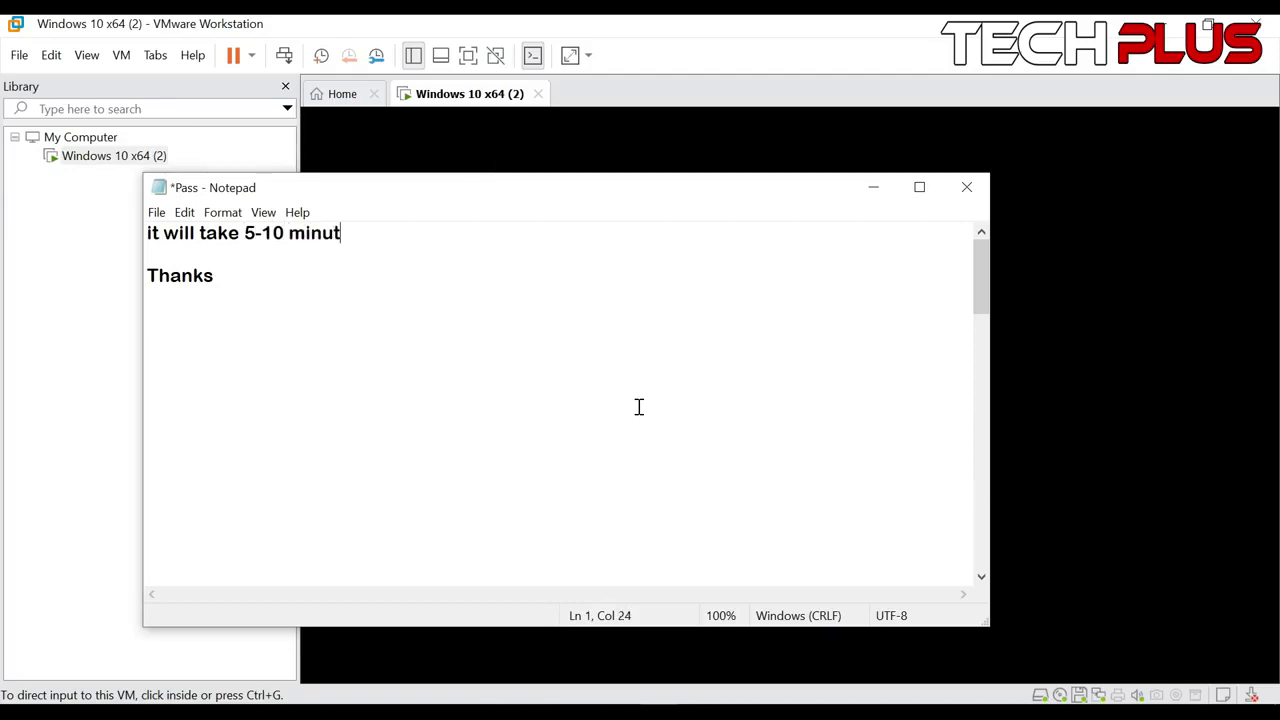
{"action": "type", "text": "es"}
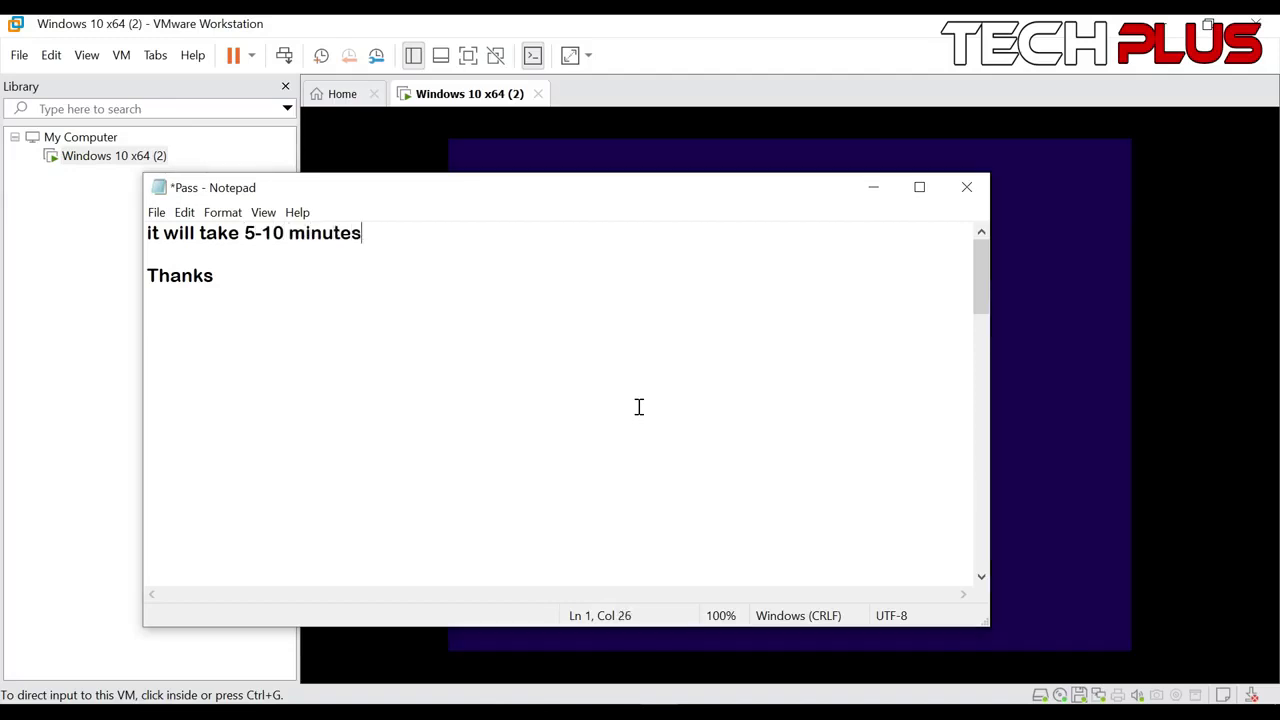
{"action": "left_click", "coordinate": [1002, 372]}
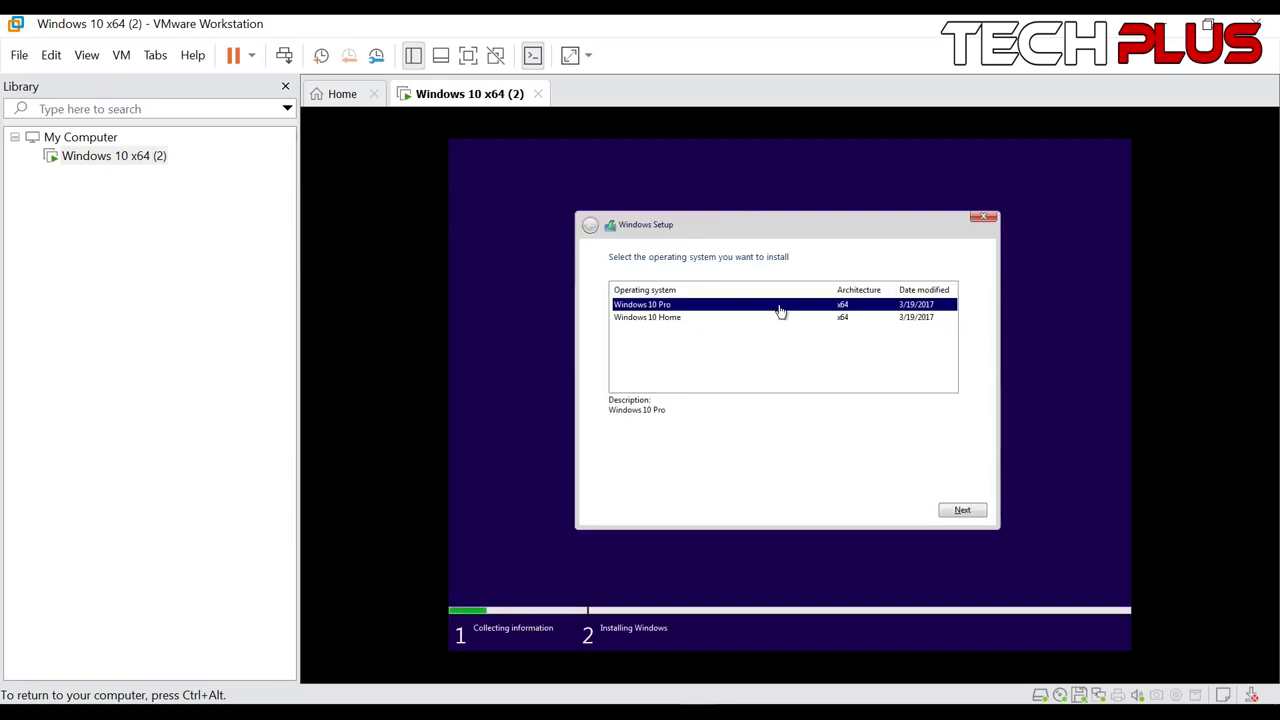
Continue Windows Setup with Windows 10 Pro as the chosen edition
{"action": "left_click", "coordinate": [963, 511]}
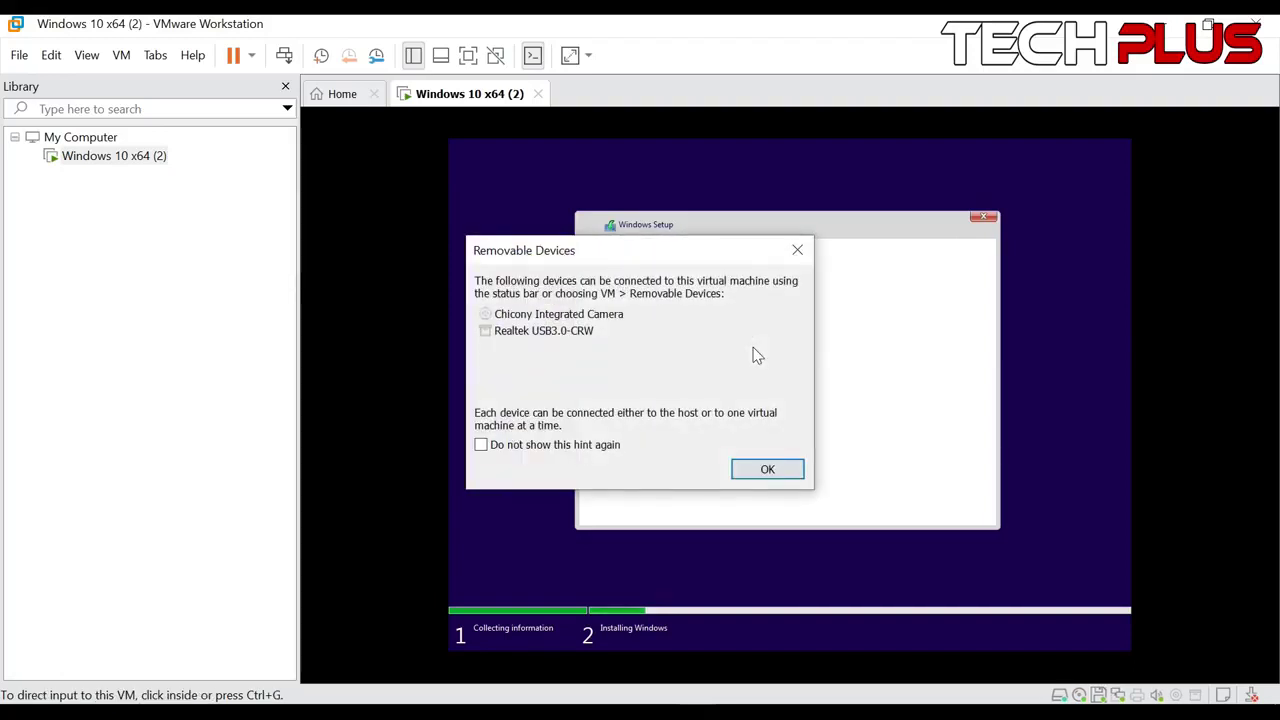
Close the removable devices hint and switch the installing VM to full screen
{"action": "left_click", "coordinate": [799, 252]}
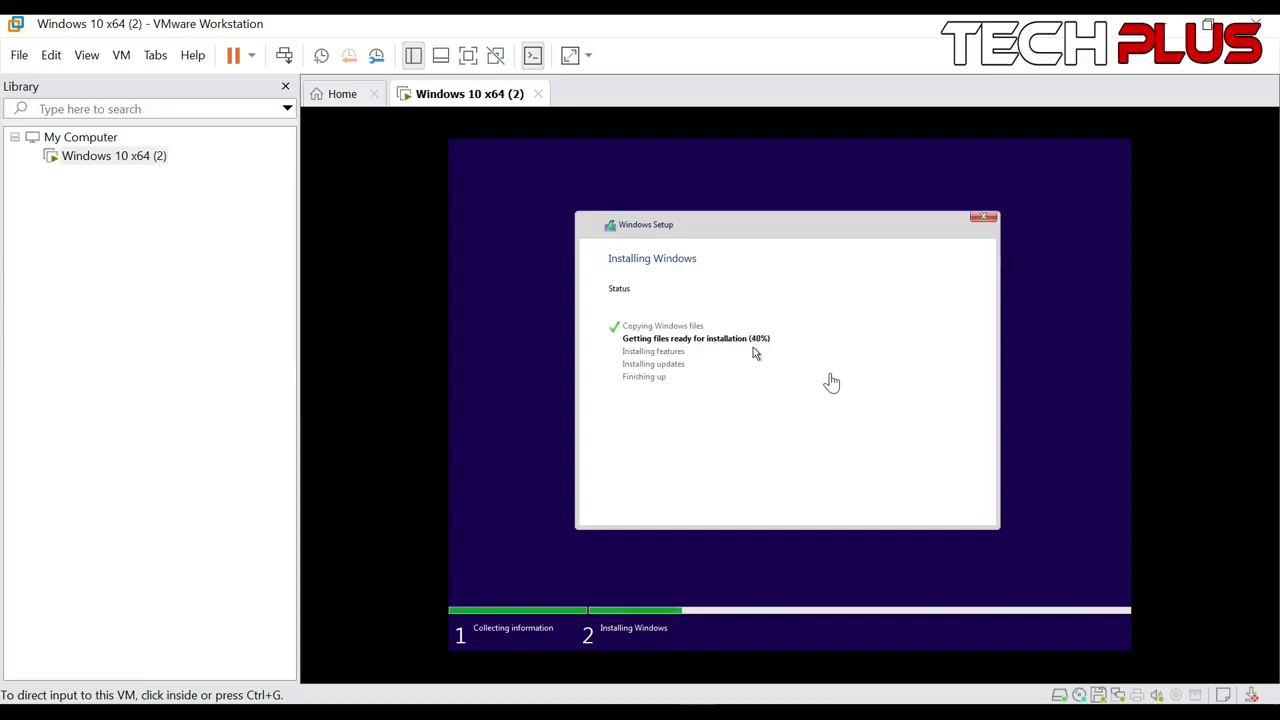
{"action": "left_click", "coordinate": [466, 57]}
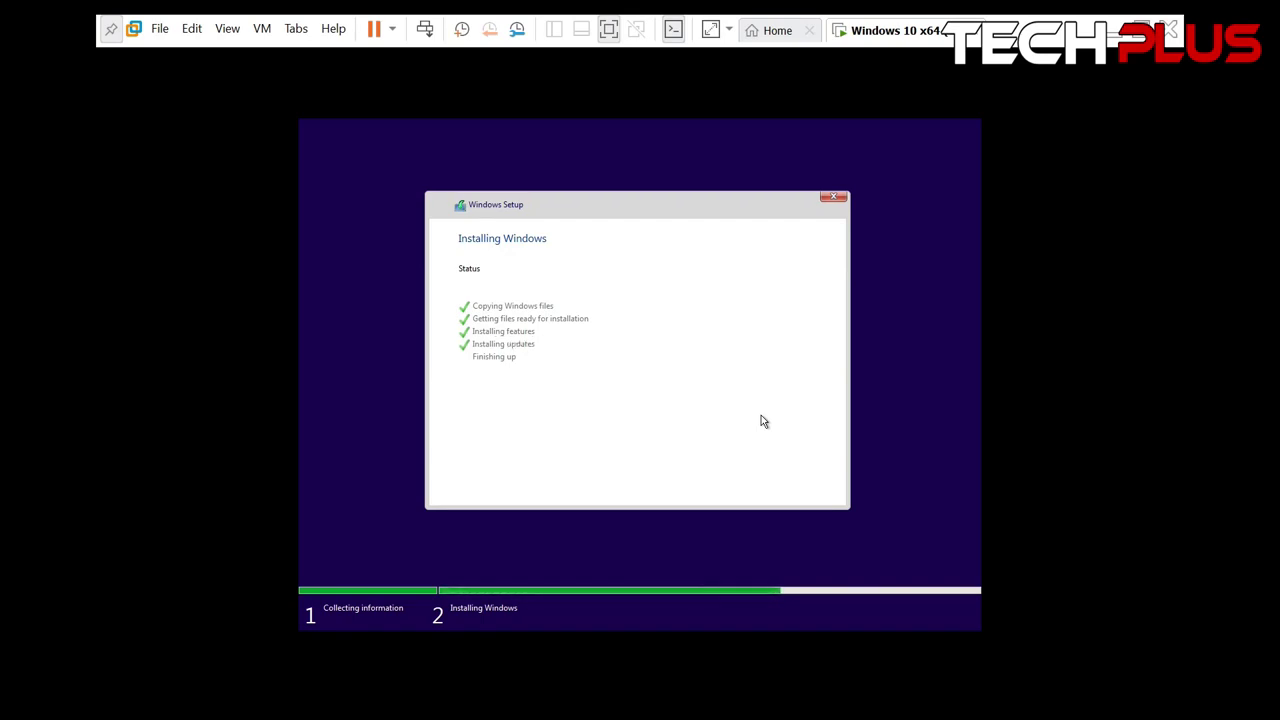
Capture input into the VM and let Windows setup finish and reboot to the lock screen
{"action": "left_click", "coordinate": [914, 259]}
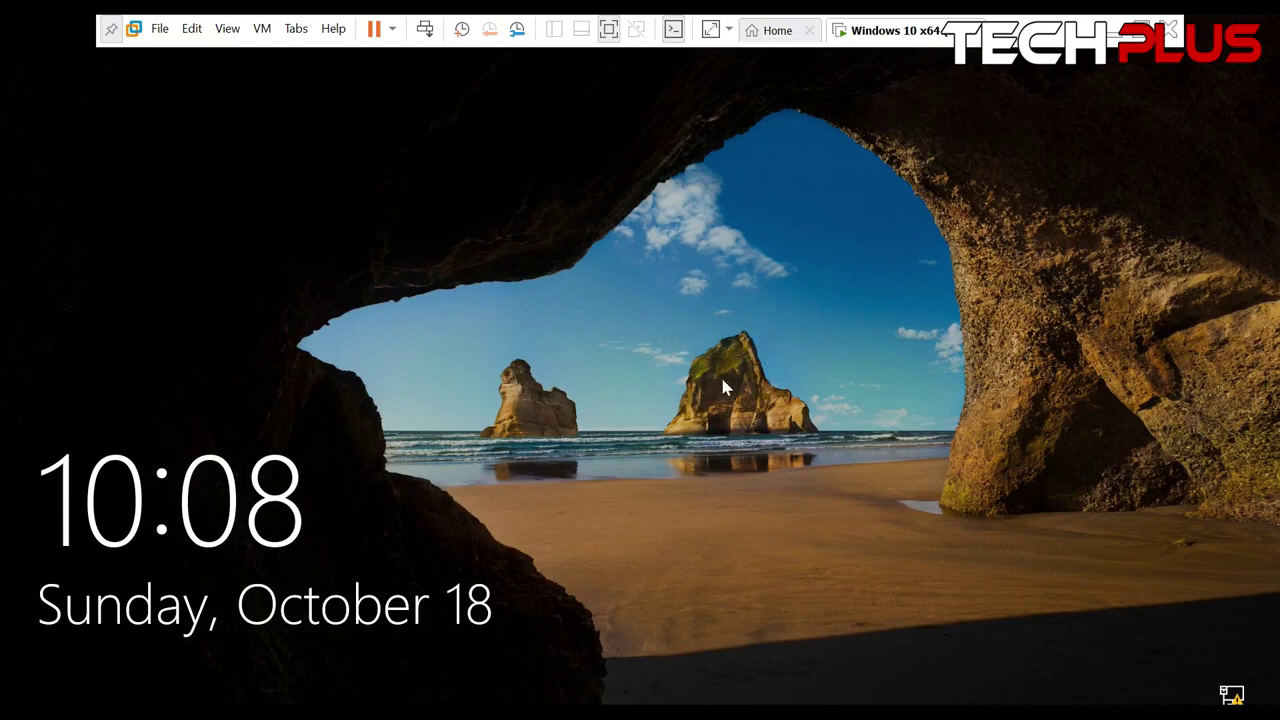
Dismiss the lock screen, enter the account password, check it with the eye icon, and sign in
{"action": "left_click", "coordinate": [663, 413]}
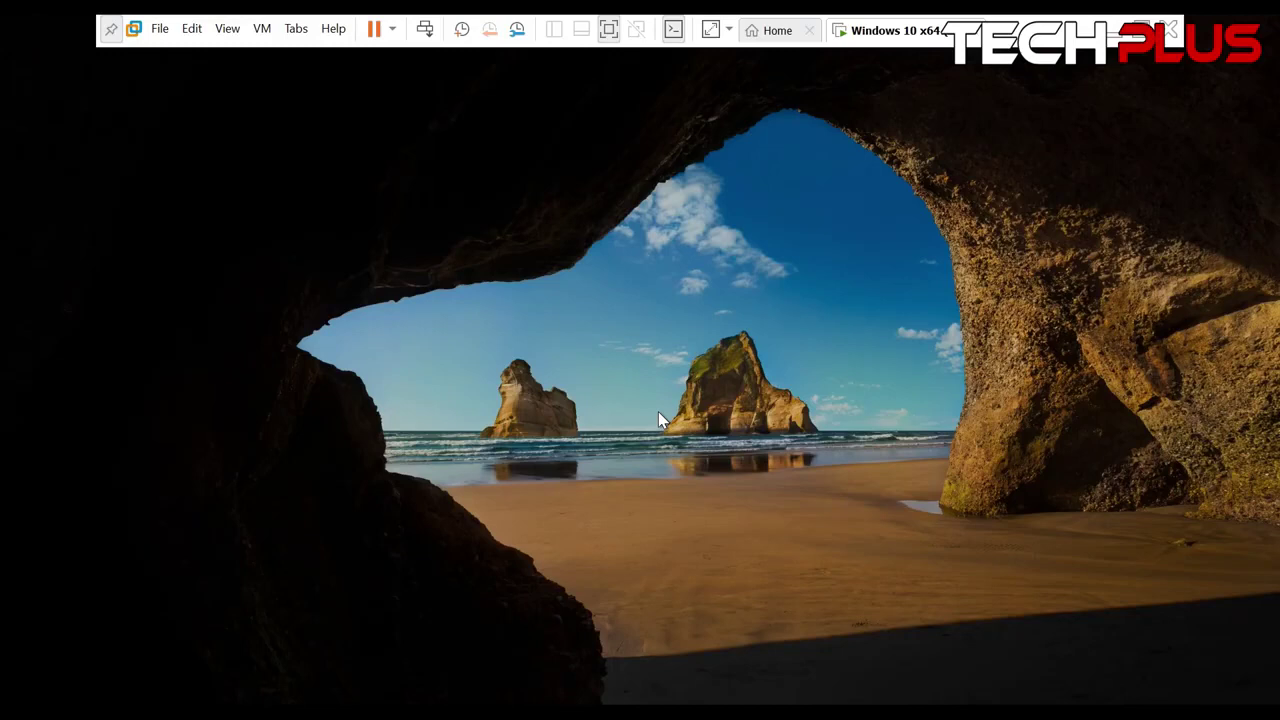
{"action": "left_click", "coordinate": [580, 492]}
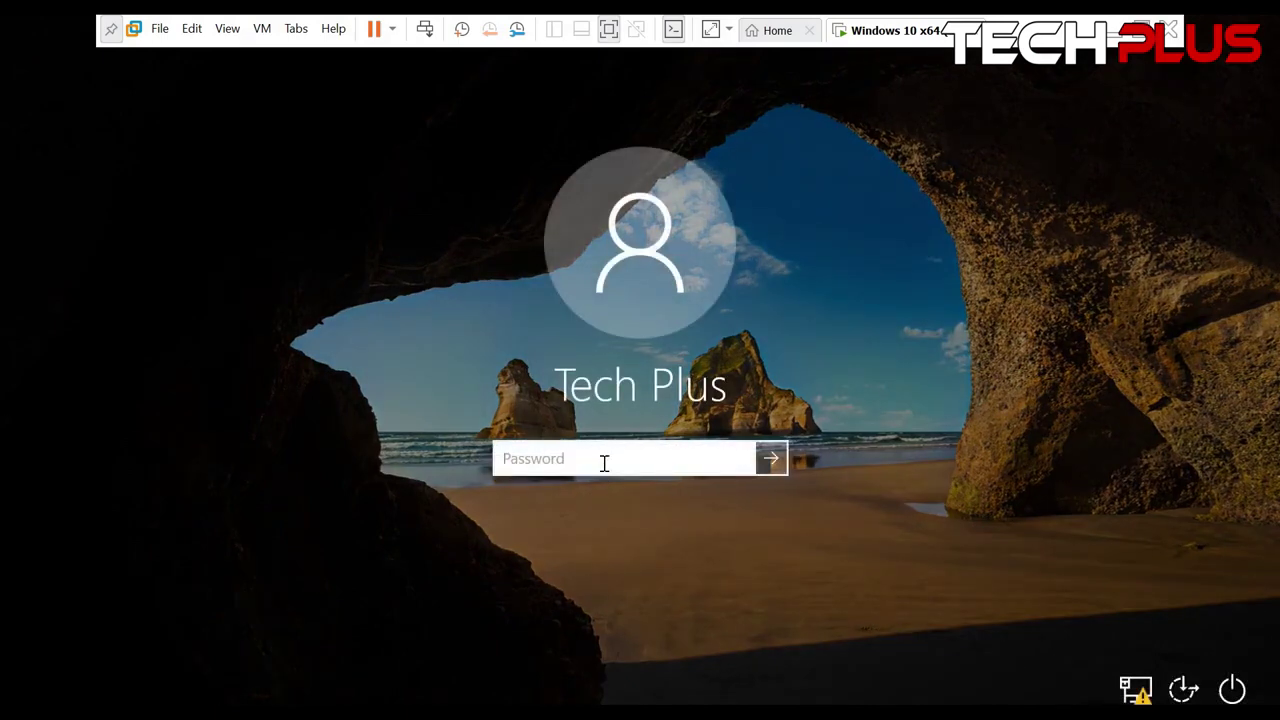
{"action": "left_click", "coordinate": [729, 462]}
{"action": "key", "text": "BackSpace"}
{"action": "key", "text": "BackSpace"}
{"action": "key", "text": "BackSpace"}
{"action": "key", "text": "BackSpace"}
{"action": "key", "text": "BackSpace"}
{"action": "key", "text": "BackSpace"}
{"action": "key", "text": "BackSpace"}
{"action": "key", "text": "BackSpace"}
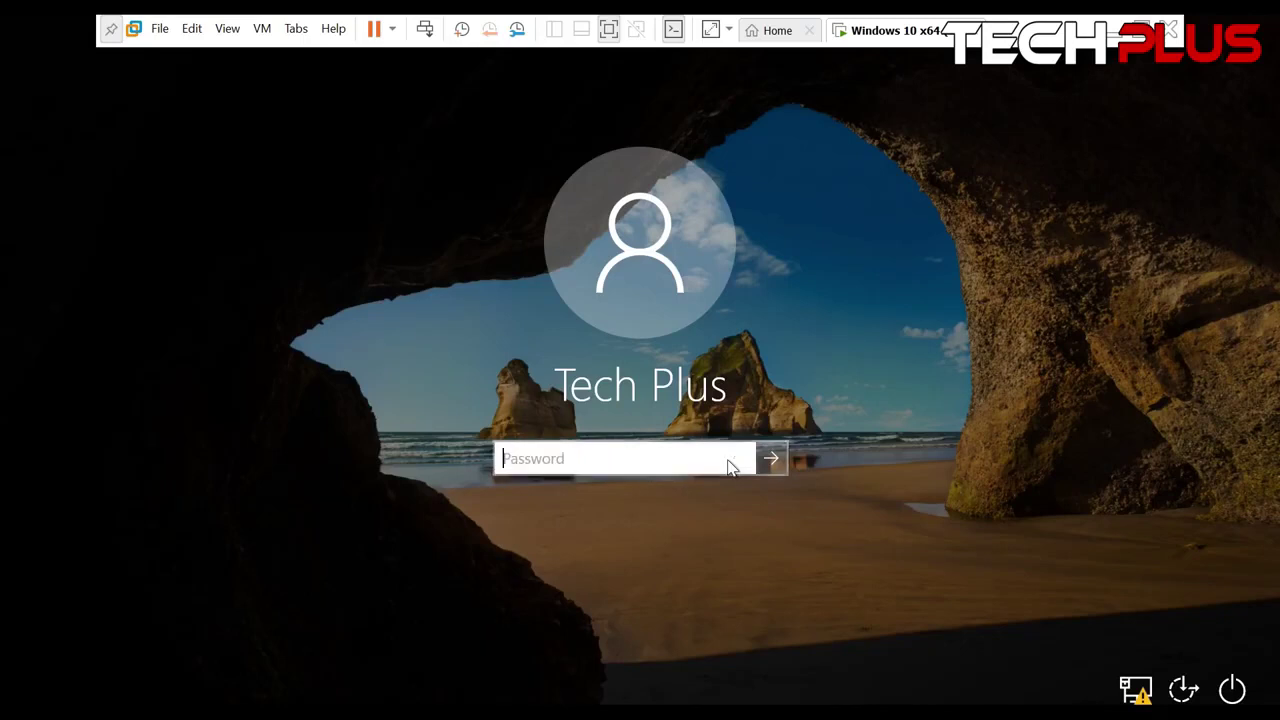
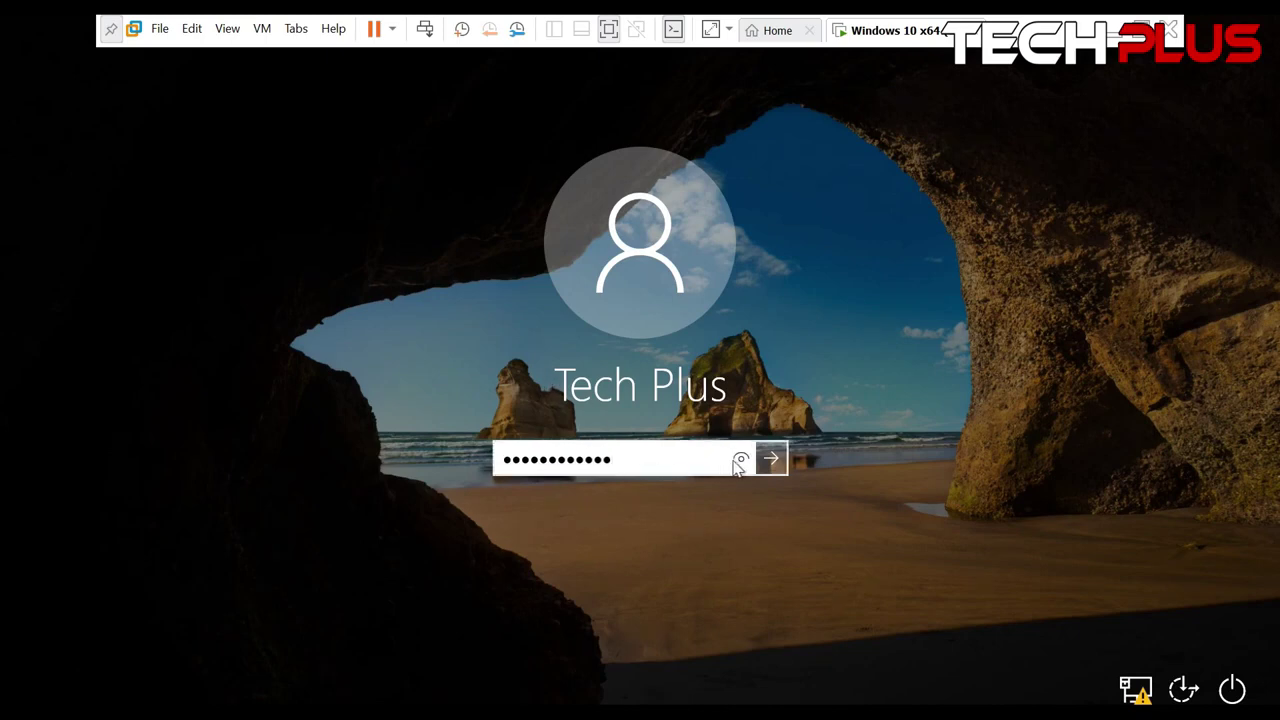
{"action": "left_click", "coordinate": [740, 461]}
{"action": "left_click", "coordinate": [771, 460]}
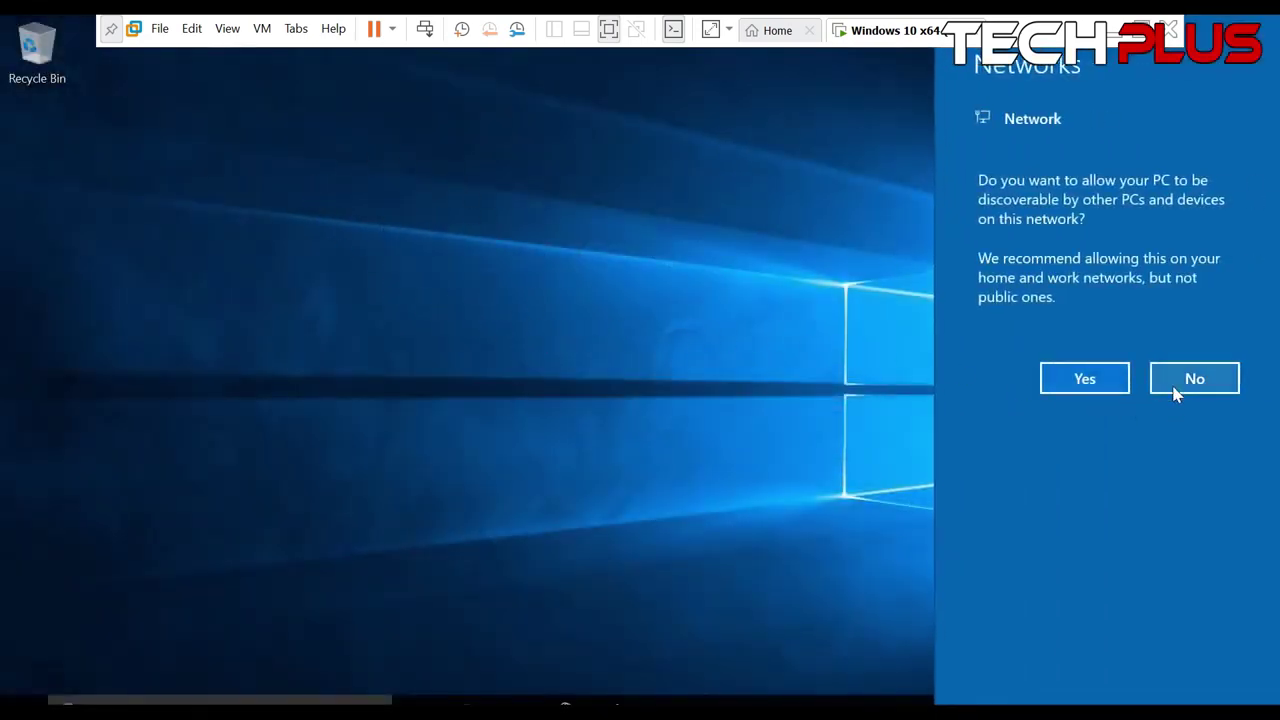
Decline network discovery, leave full-screen mode, and refresh the guest desktop
{"action": "left_click", "coordinate": [1174, 382]}
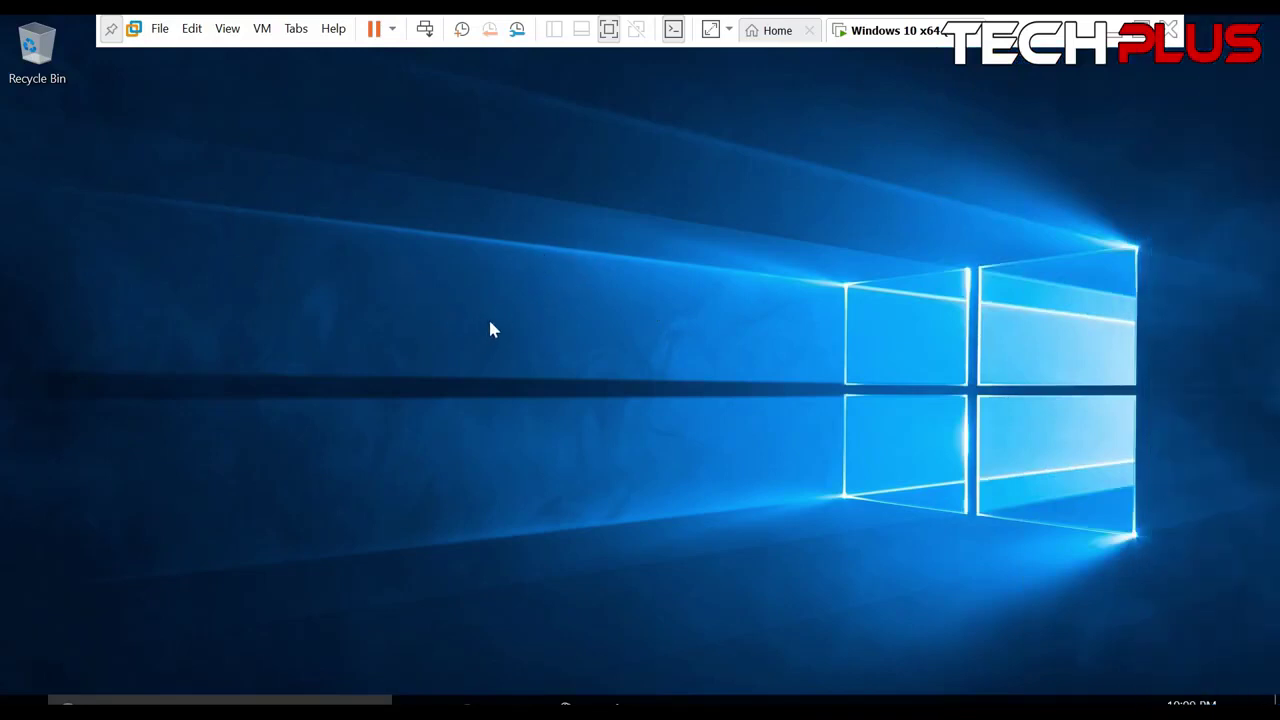
{"action": "right_click", "coordinate": [384, 226]}
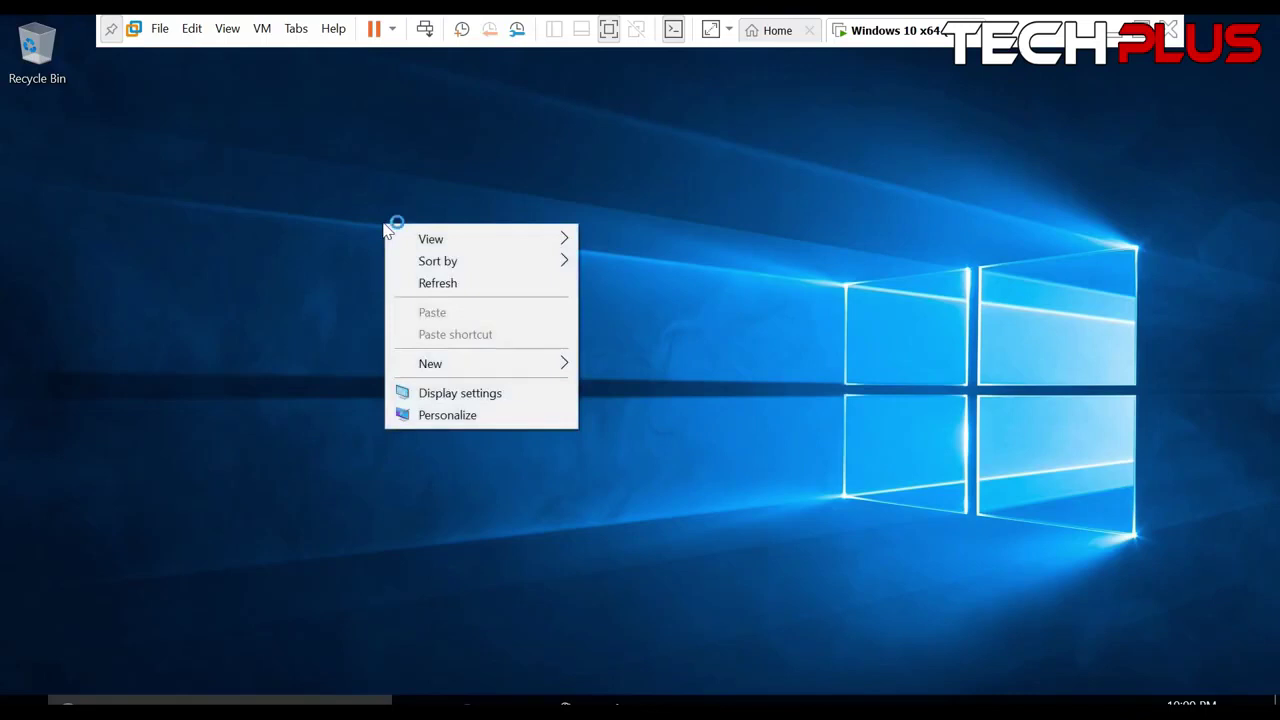
{"action": "left_click", "coordinate": [608, 29]}
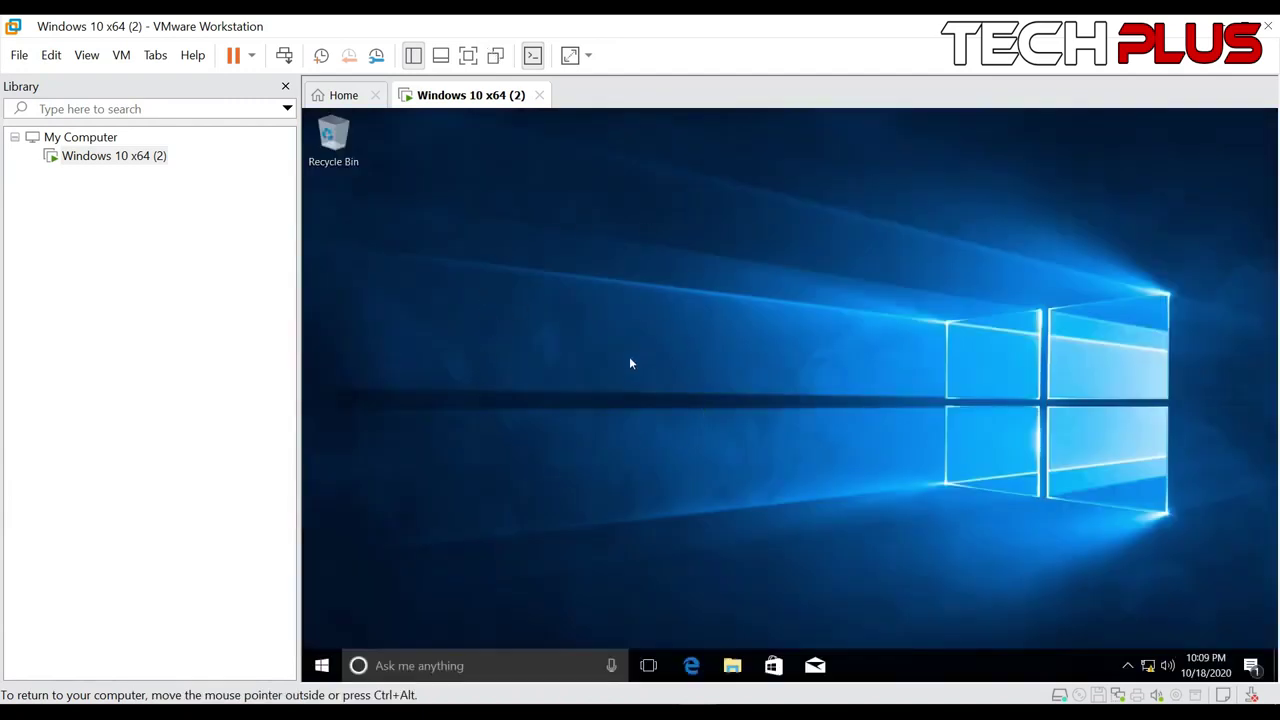
{"action": "right_click", "coordinate": [545, 203]}
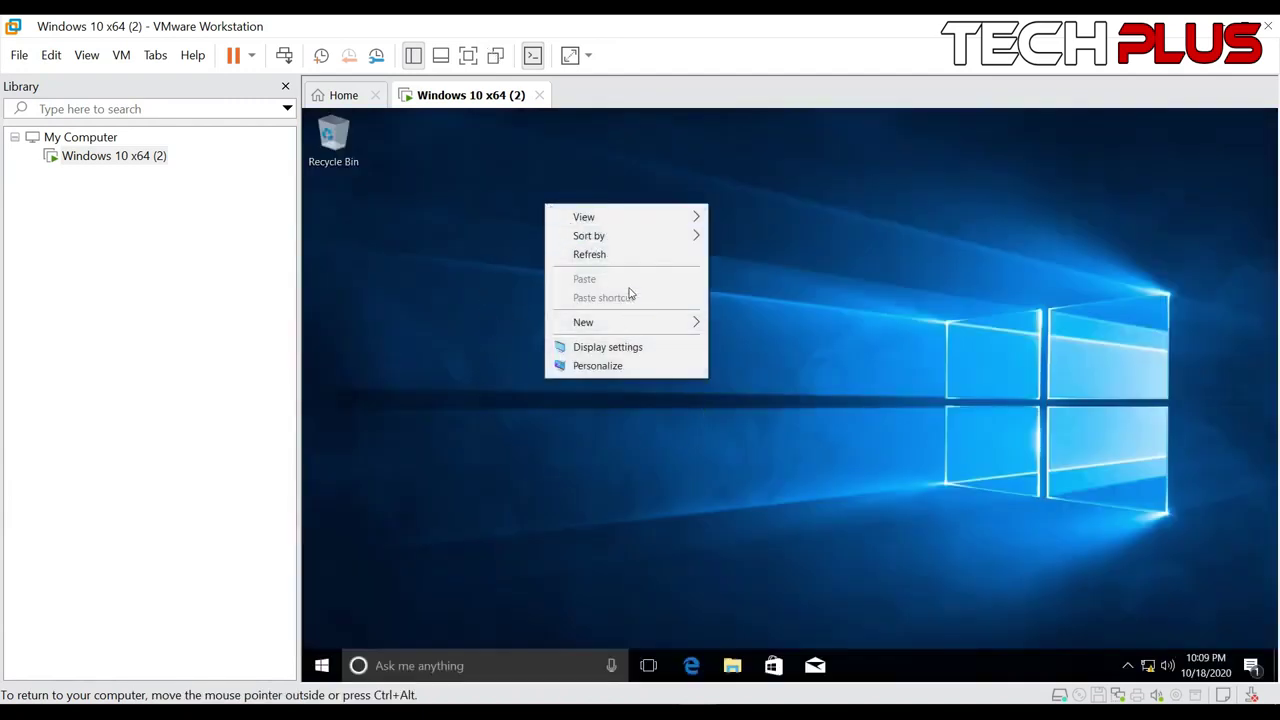
{"action": "left_click", "coordinate": [630, 256]}
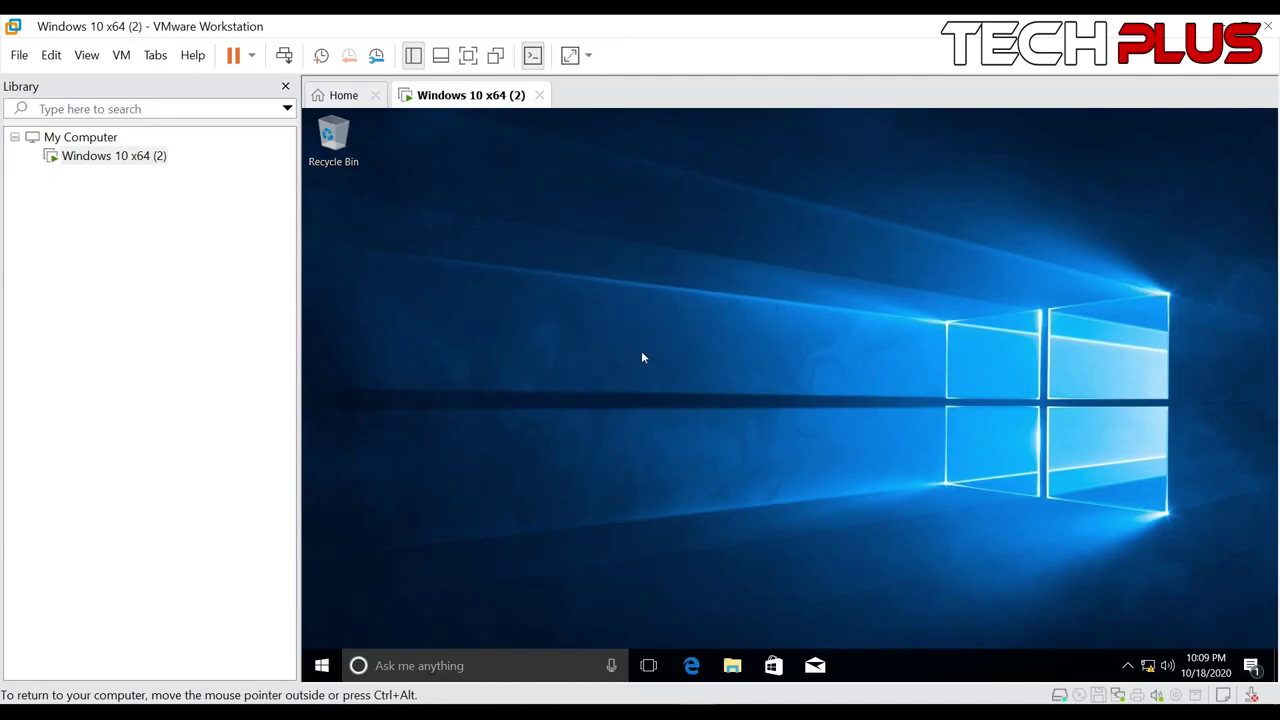
Enable the Computer icon through Personalize > Themes > Desktop icon settings
{"action": "right_click", "coordinate": [500, 200]}
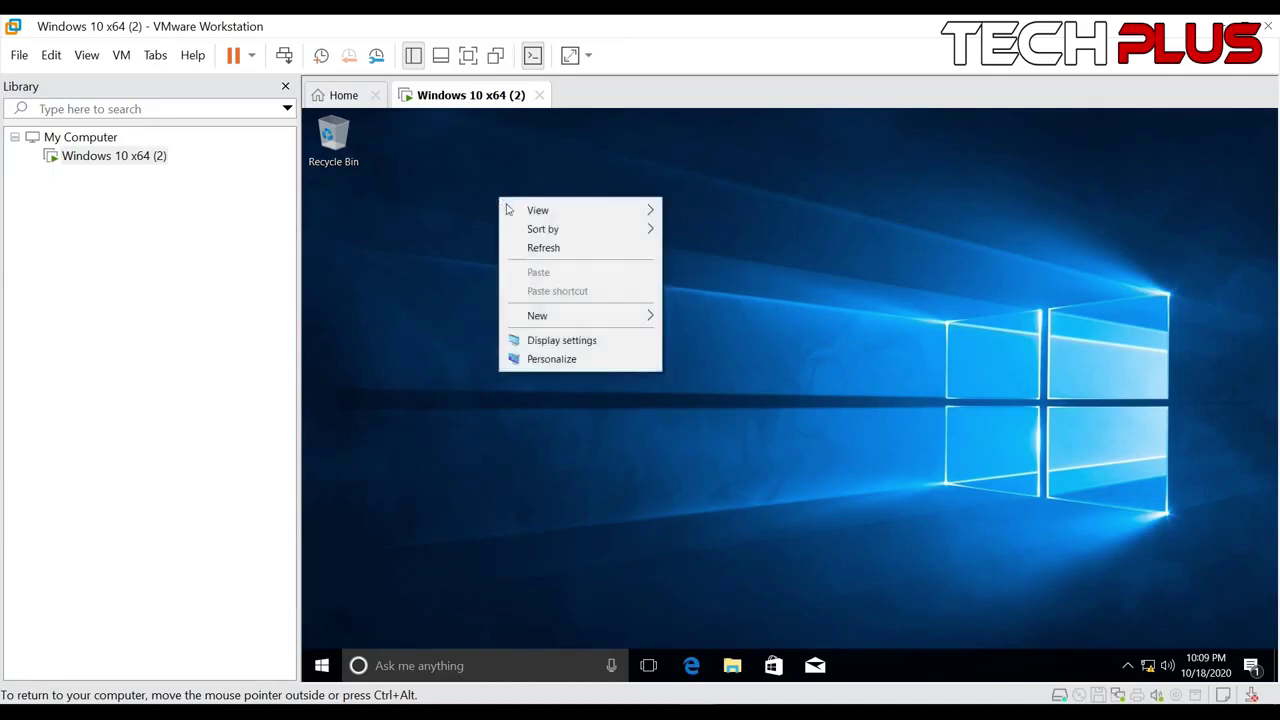
{"action": "left_click", "coordinate": [587, 362]}
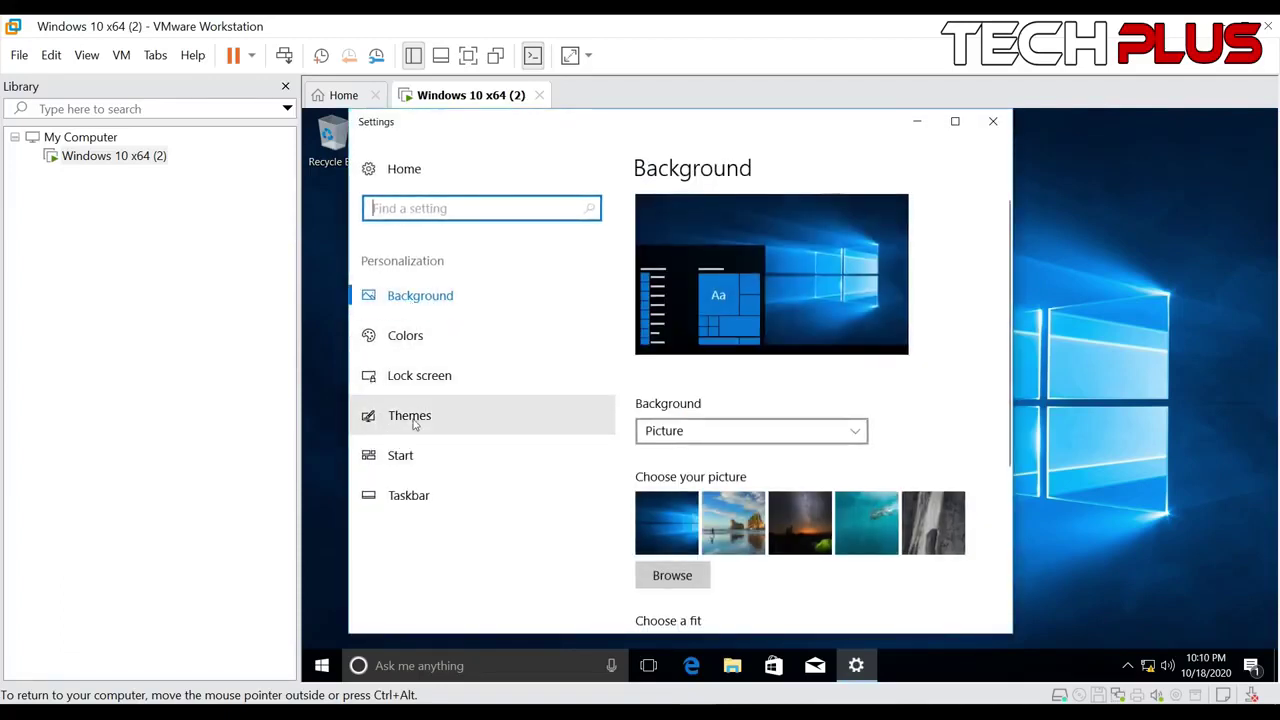
{"action": "left_click", "coordinate": [376, 416]}
{"action": "scroll", "coordinate": [787, 506], "scroll_direction": "down", "scroll_amount": 3}
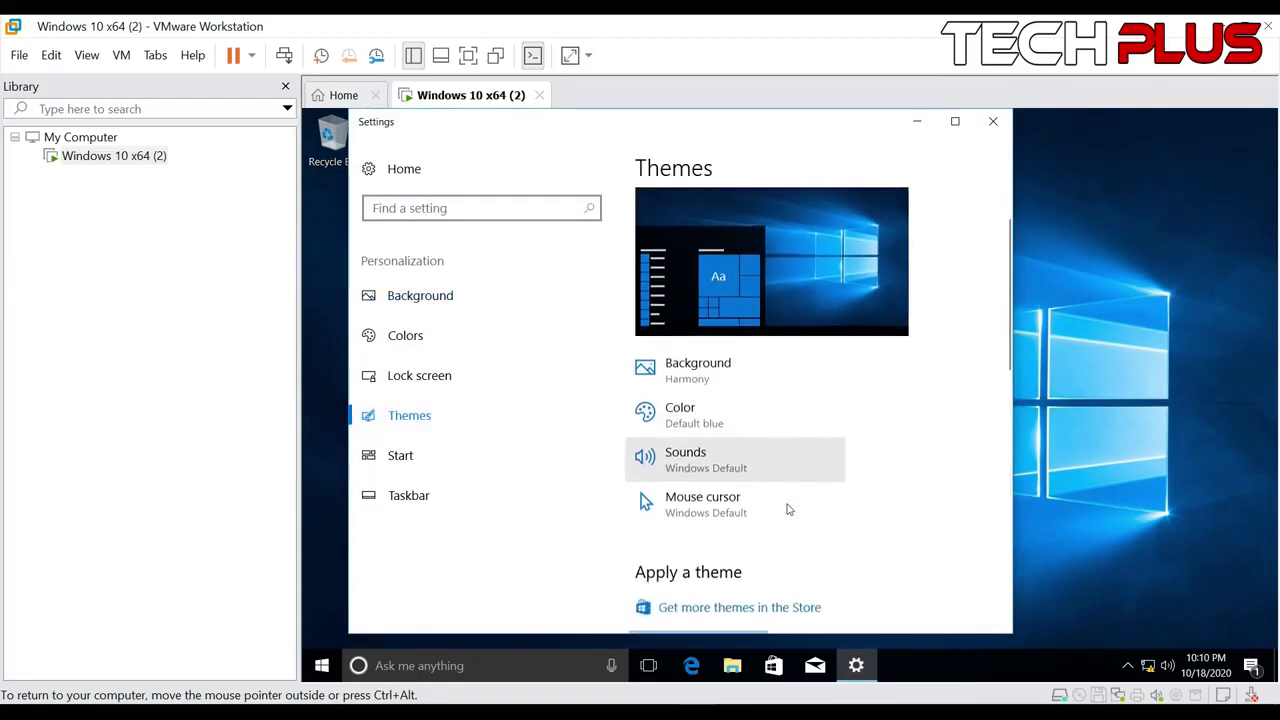
{"action": "scroll", "coordinate": [789, 504], "scroll_direction": "down", "scroll_amount": 5}
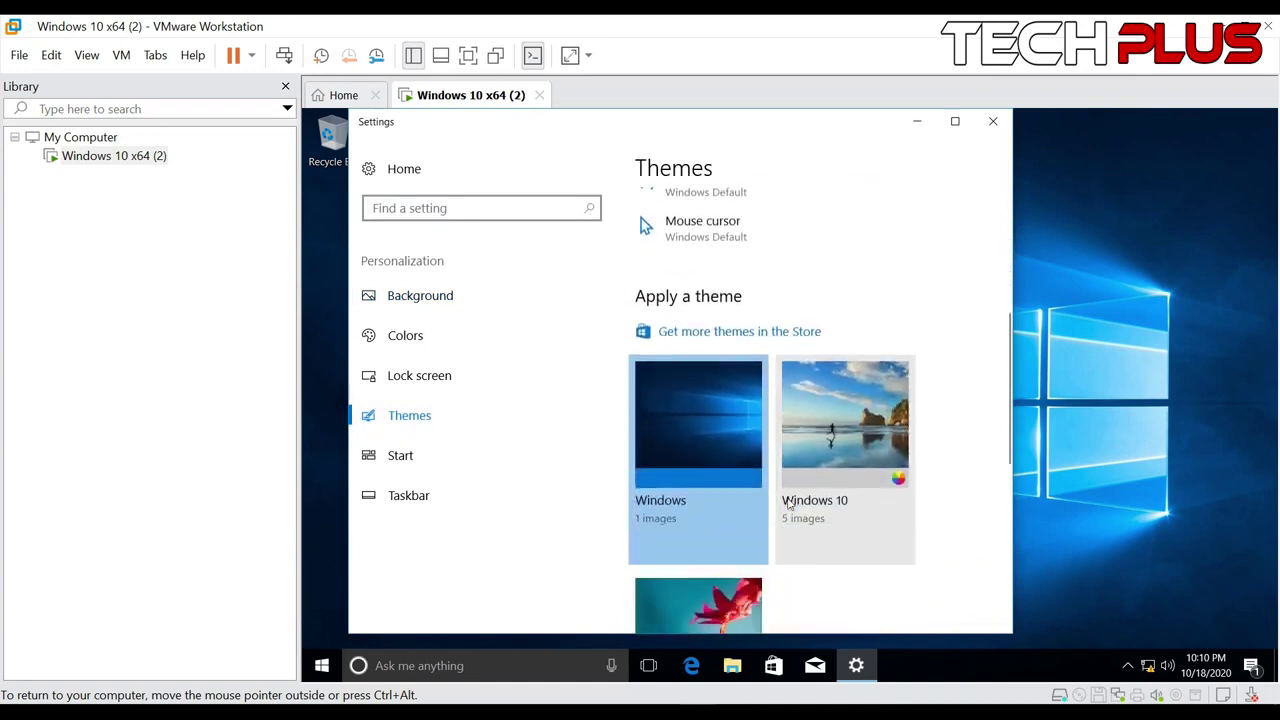
{"action": "scroll", "coordinate": [789, 504], "scroll_direction": "down", "scroll_amount": 2}
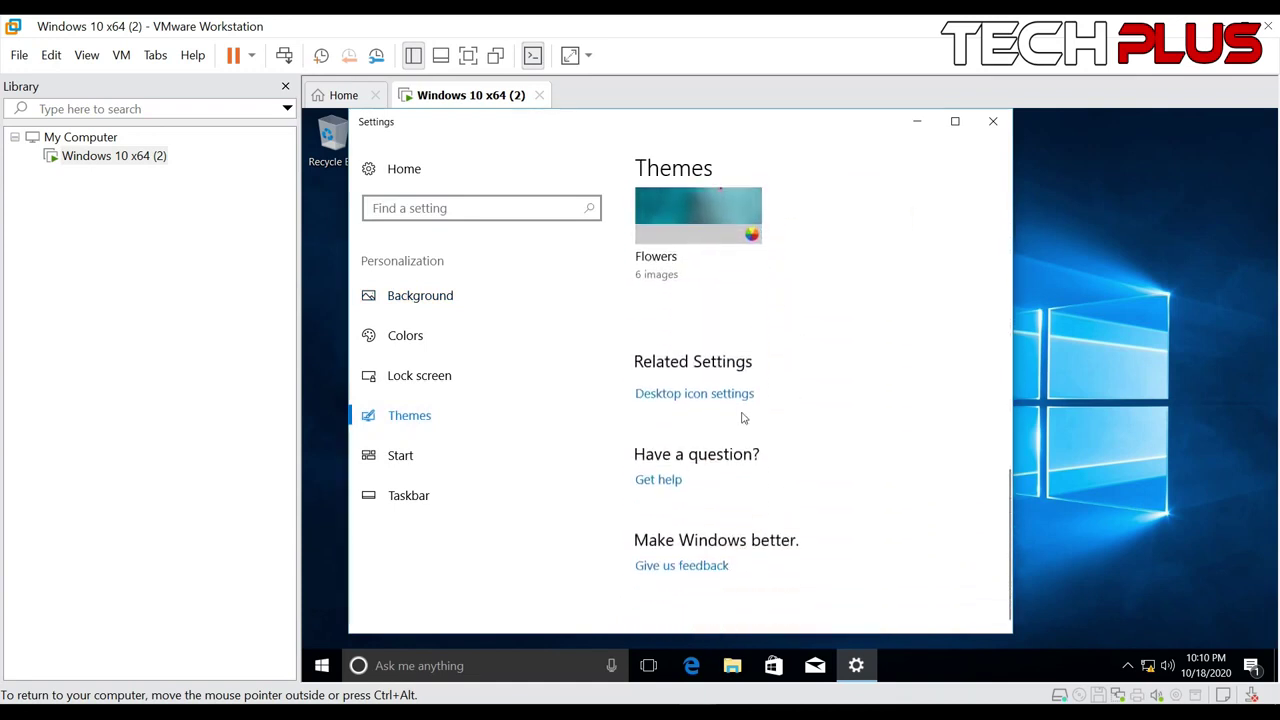
{"action": "left_click", "coordinate": [724, 404]}
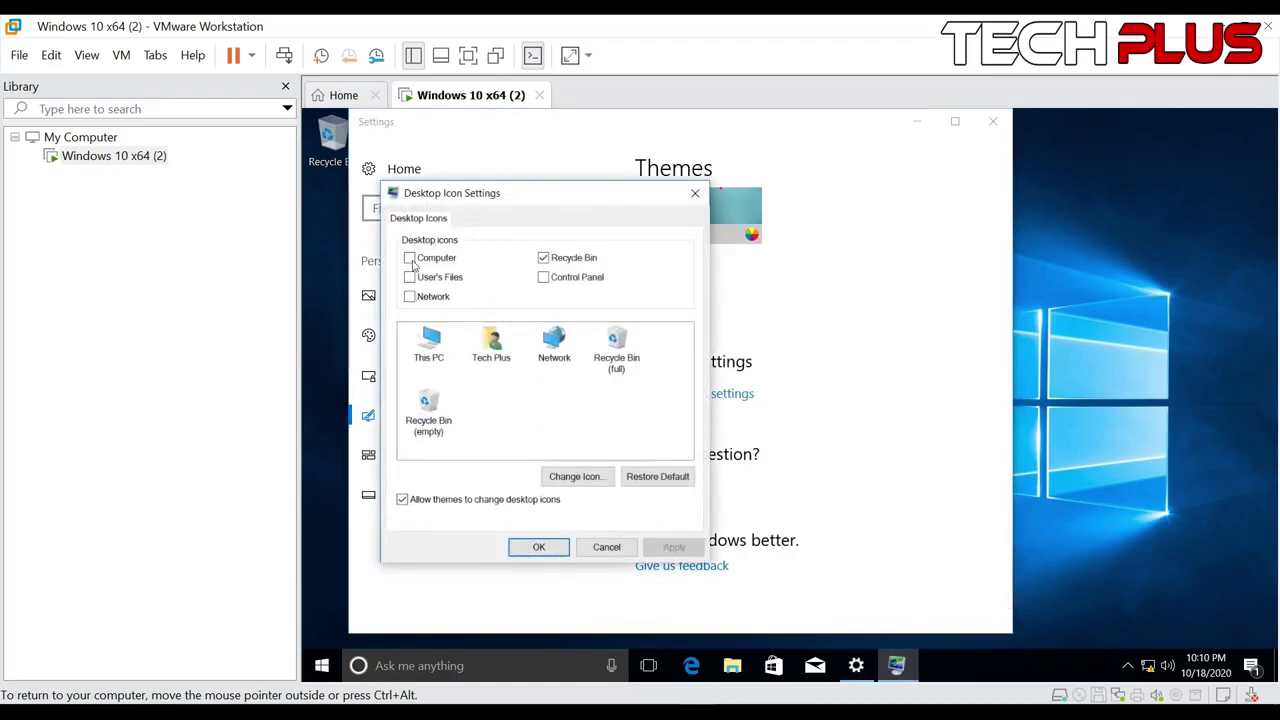
{"action": "left_click", "coordinate": [409, 258]}
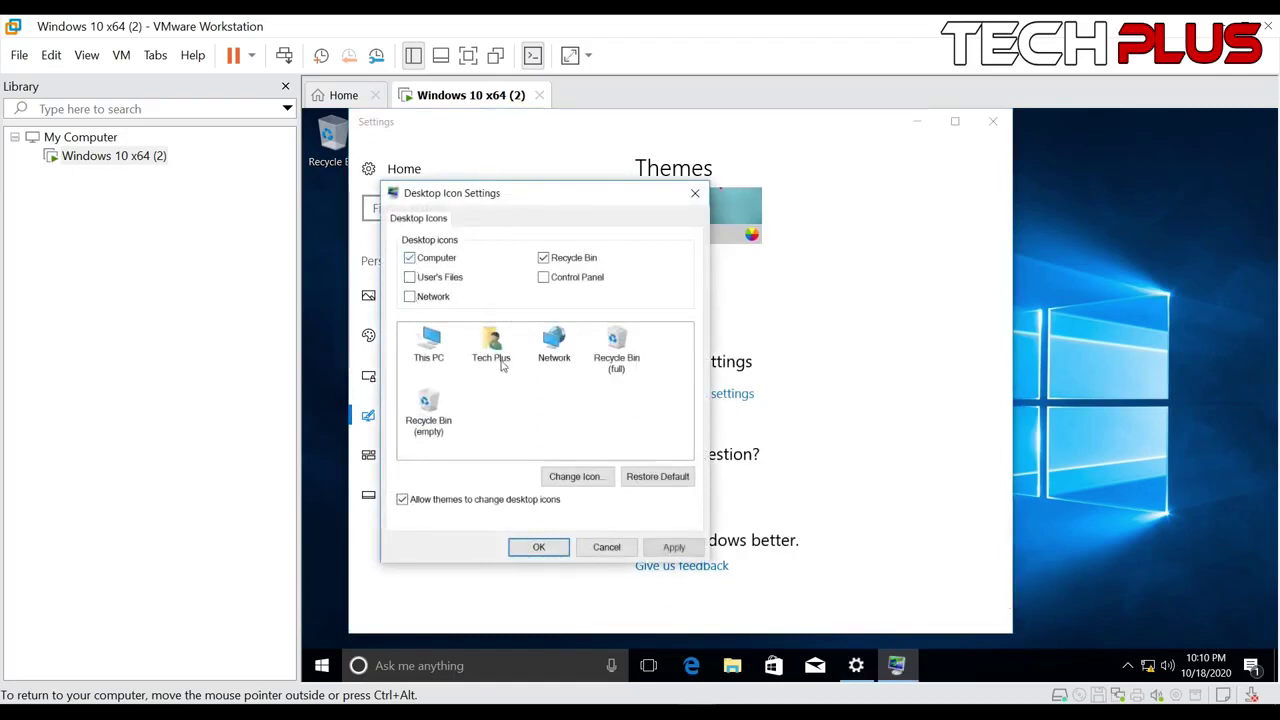
{"action": "left_click", "coordinate": [539, 547]}
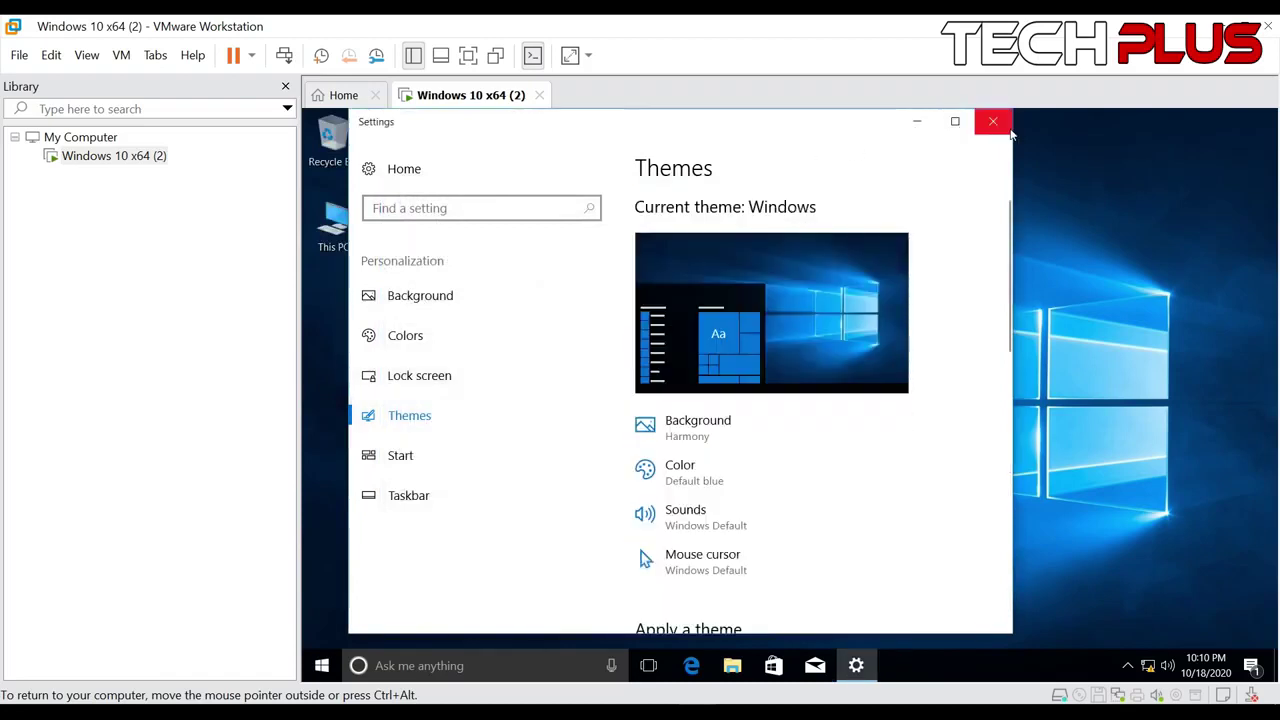
Close Settings and arrange This PC above the Recycle Bin at the top-left
{"action": "left_click", "coordinate": [993, 122]}
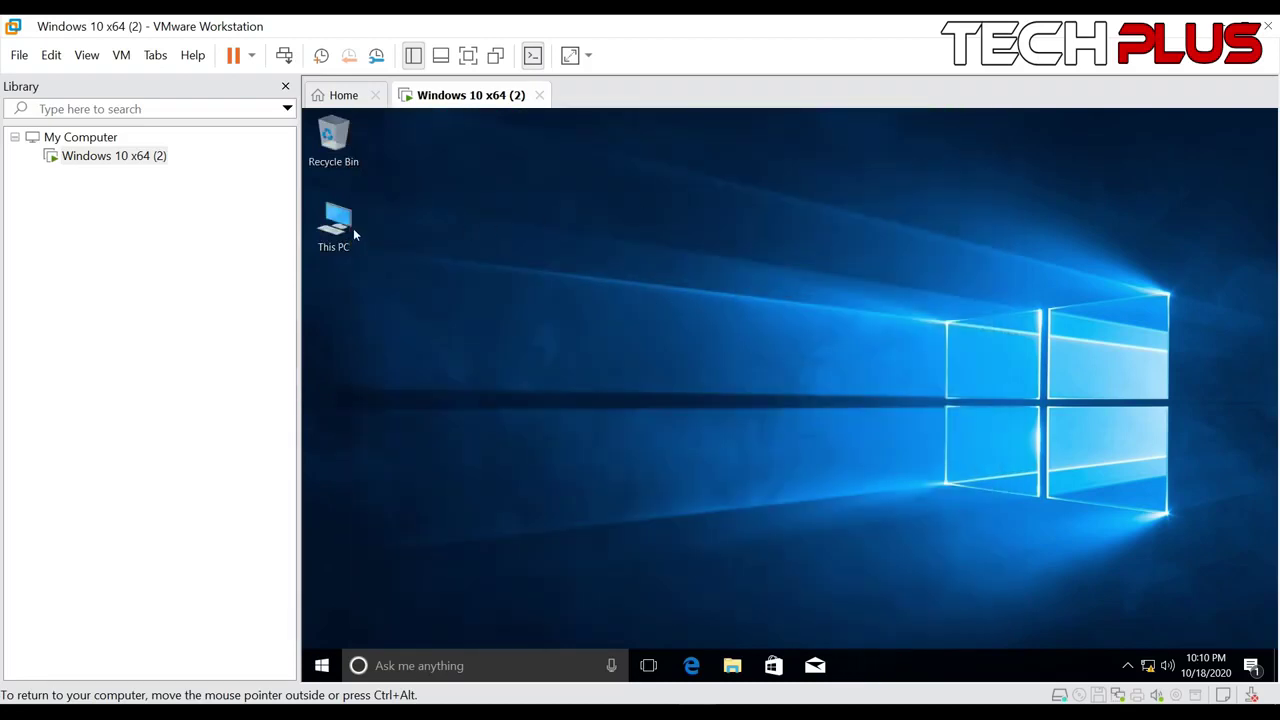
{"action": "left_click_drag", "start_coordinate": [341, 143], "coordinate": [405, 396]}
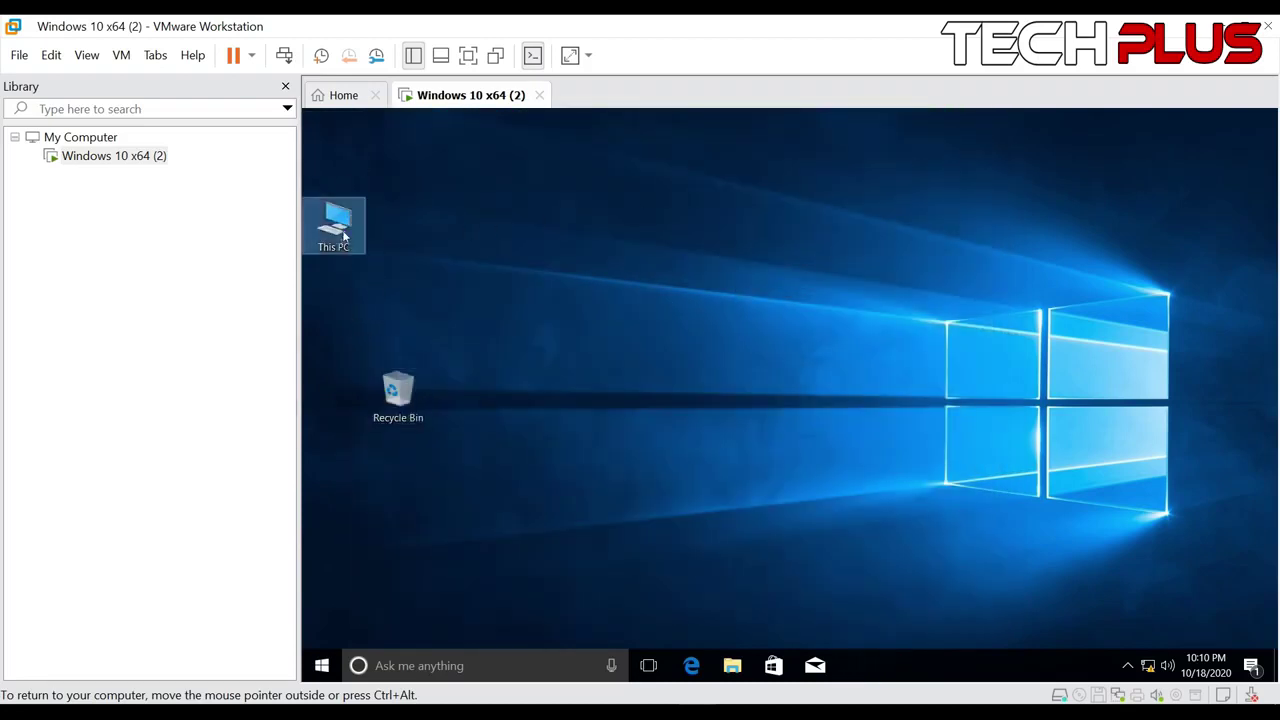
{"action": "left_click_drag", "start_coordinate": [342, 230], "coordinate": [343, 174]}
{"action": "left_click_drag", "start_coordinate": [400, 390], "coordinate": [339, 210]}
Place Recycle Bin below This PC, then open Notepad via search and close it without saving
{"action": "left_click", "coordinate": [472, 225]}
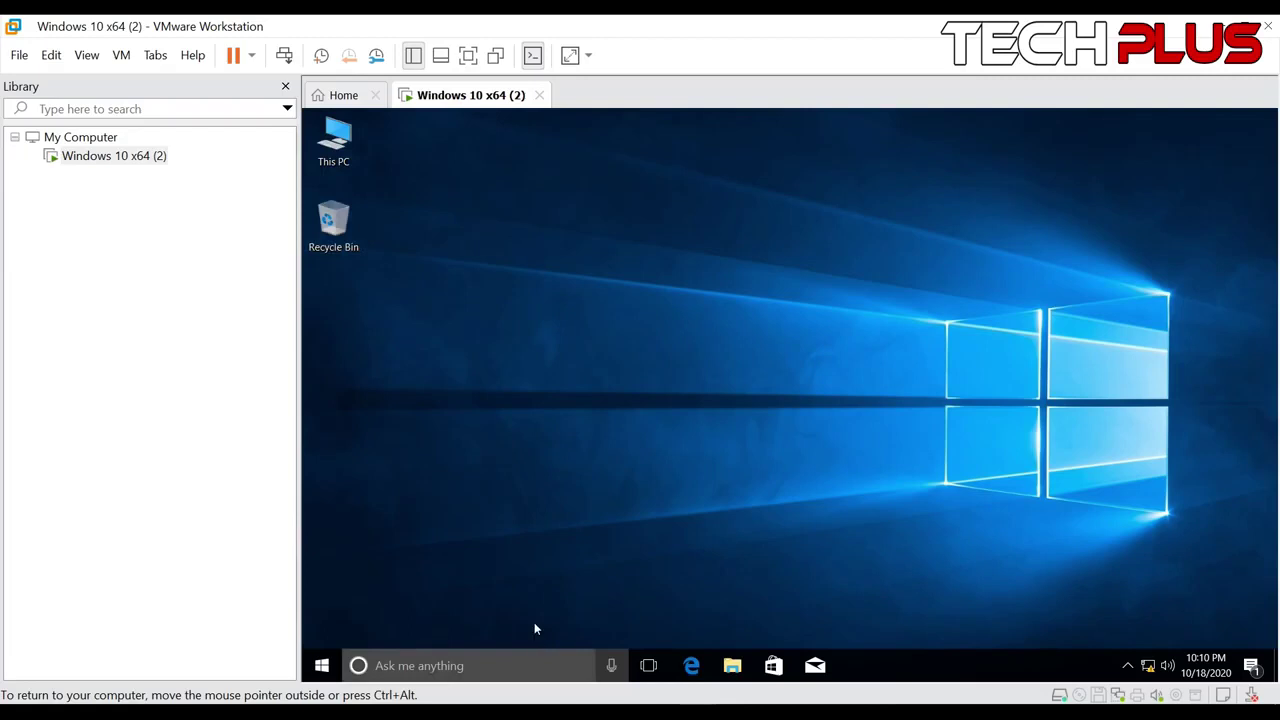
{"action": "left_click", "coordinate": [471, 654]}
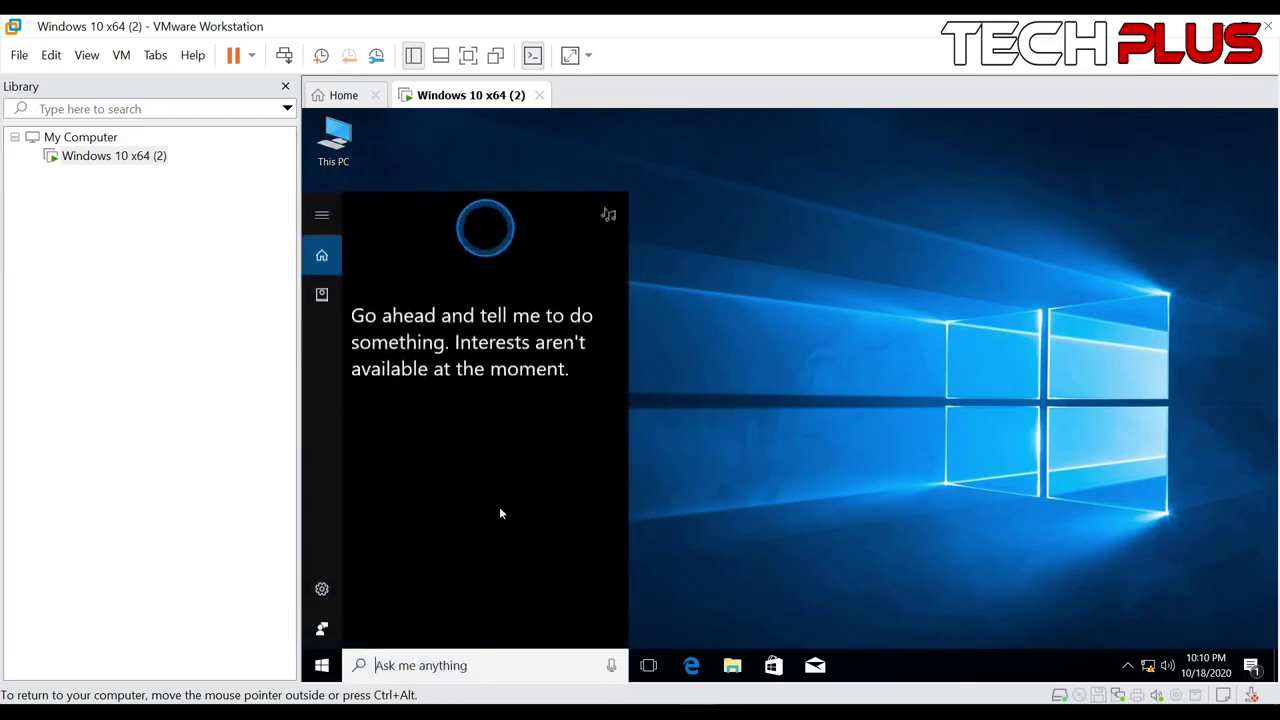
{"action": "type", "text": "not"}
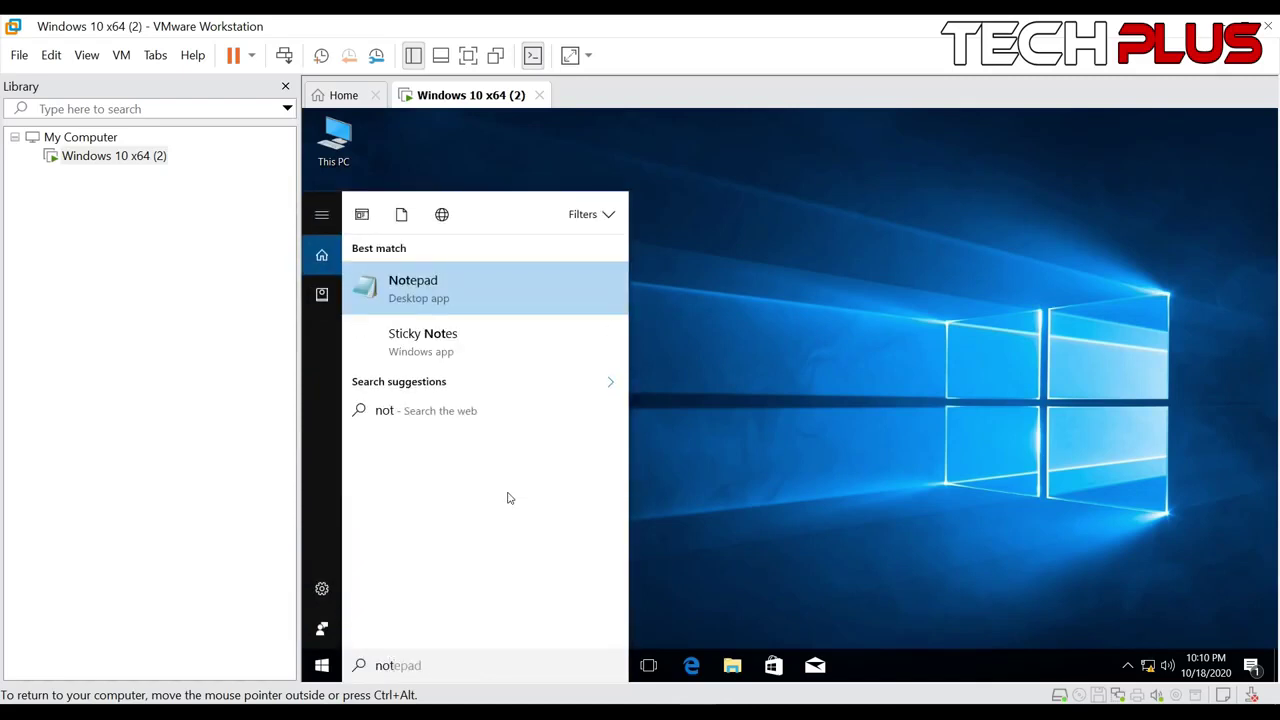
{"action": "key", "text": "Return"}
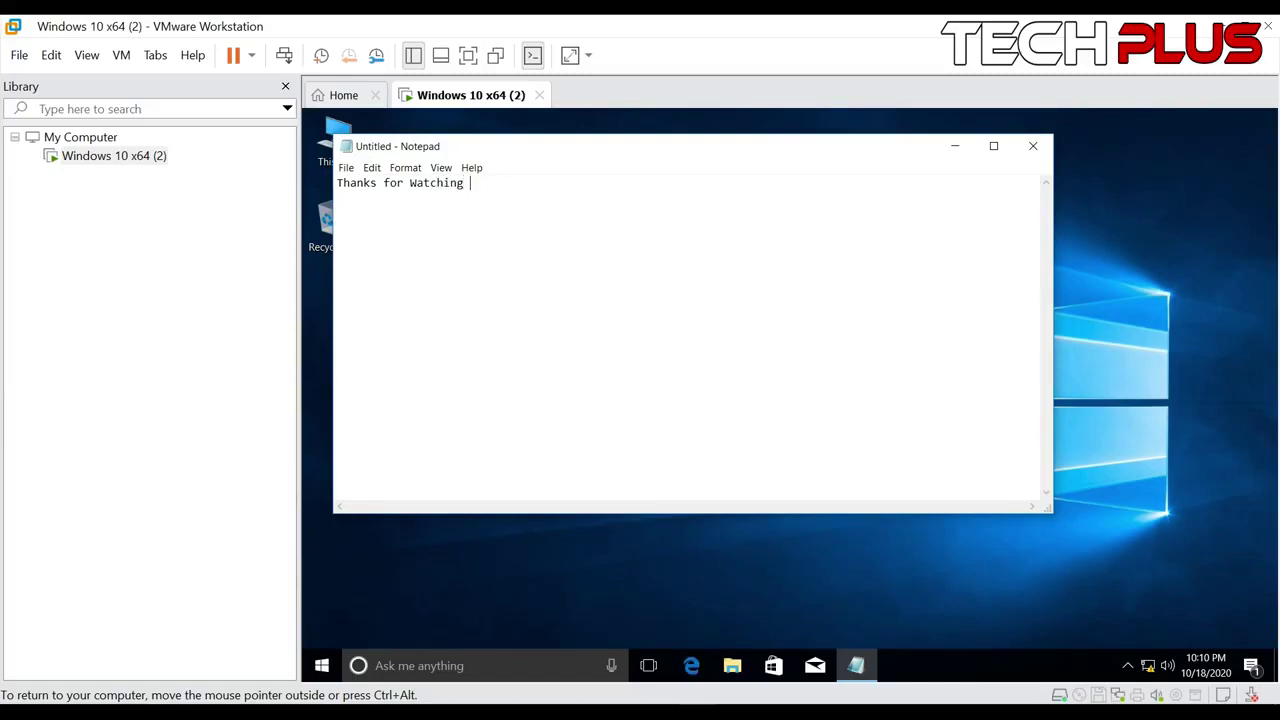
{"action": "left_click", "coordinate": [1033, 146]}
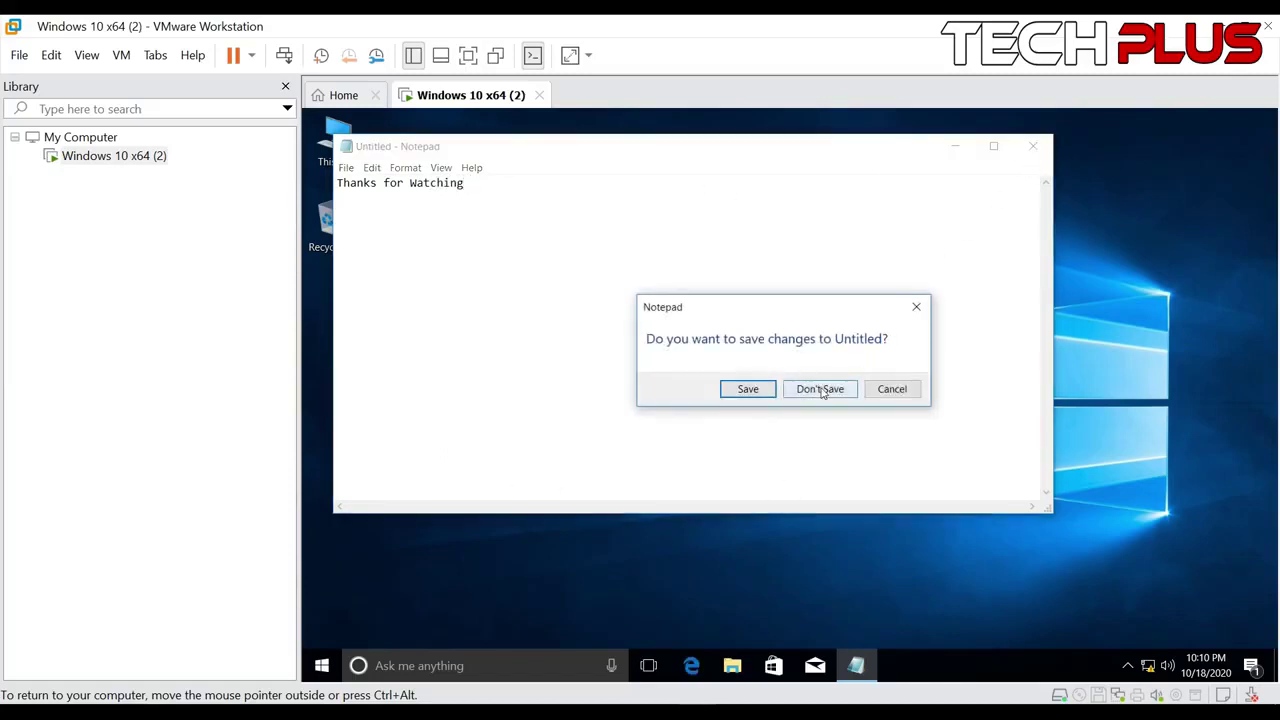
{"action": "left_click", "coordinate": [822, 390]}
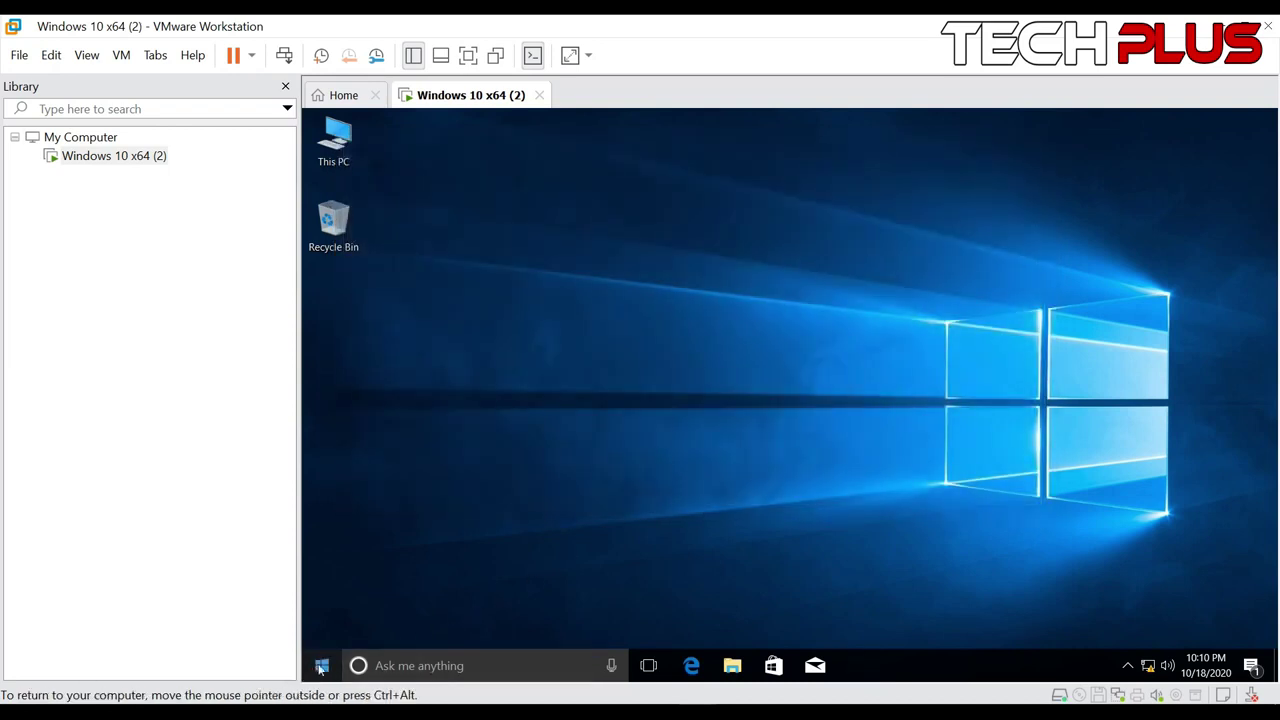
Shut down Windows from the guest's Start menu power options
{"action": "left_click", "coordinate": [321, 666]}
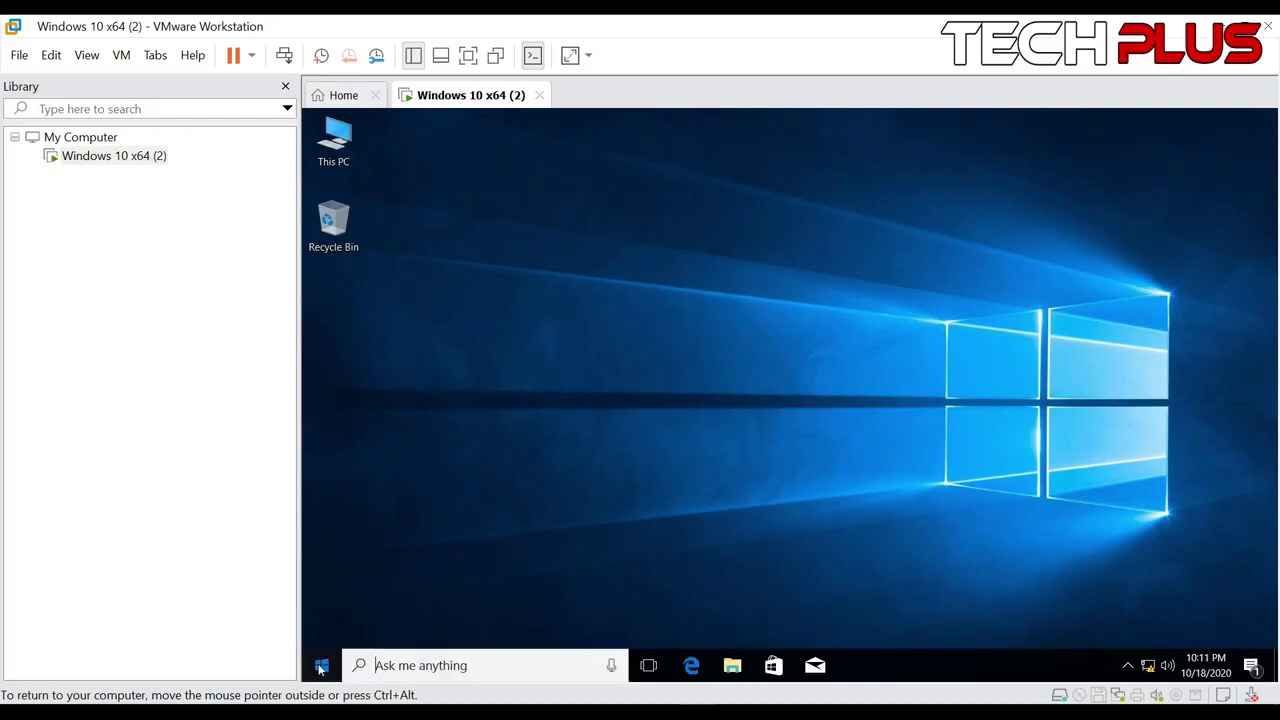
{"action": "left_click", "coordinate": [321, 629]}
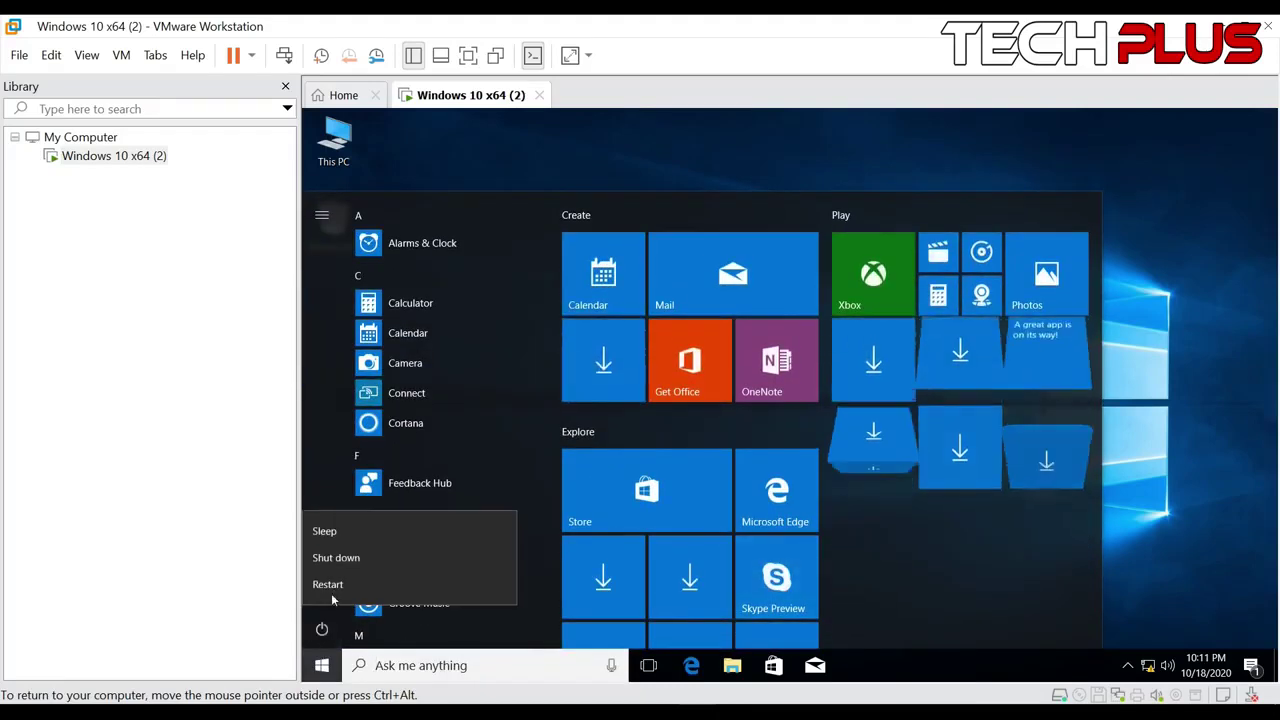
{"action": "left_click", "coordinate": [336, 558]}
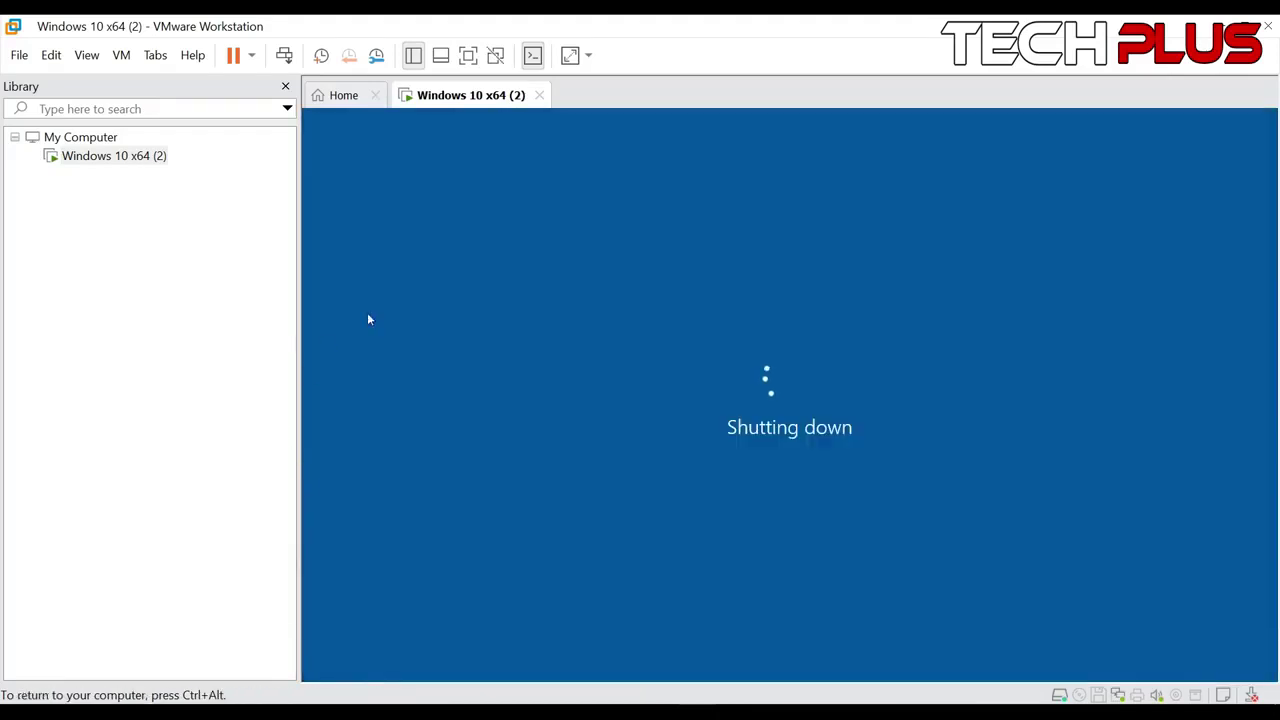
Use the Library's Power > Shut Down Guest on Windows 10 x64 (2) and confirm
{"action": "right_click", "coordinate": [140, 159]}
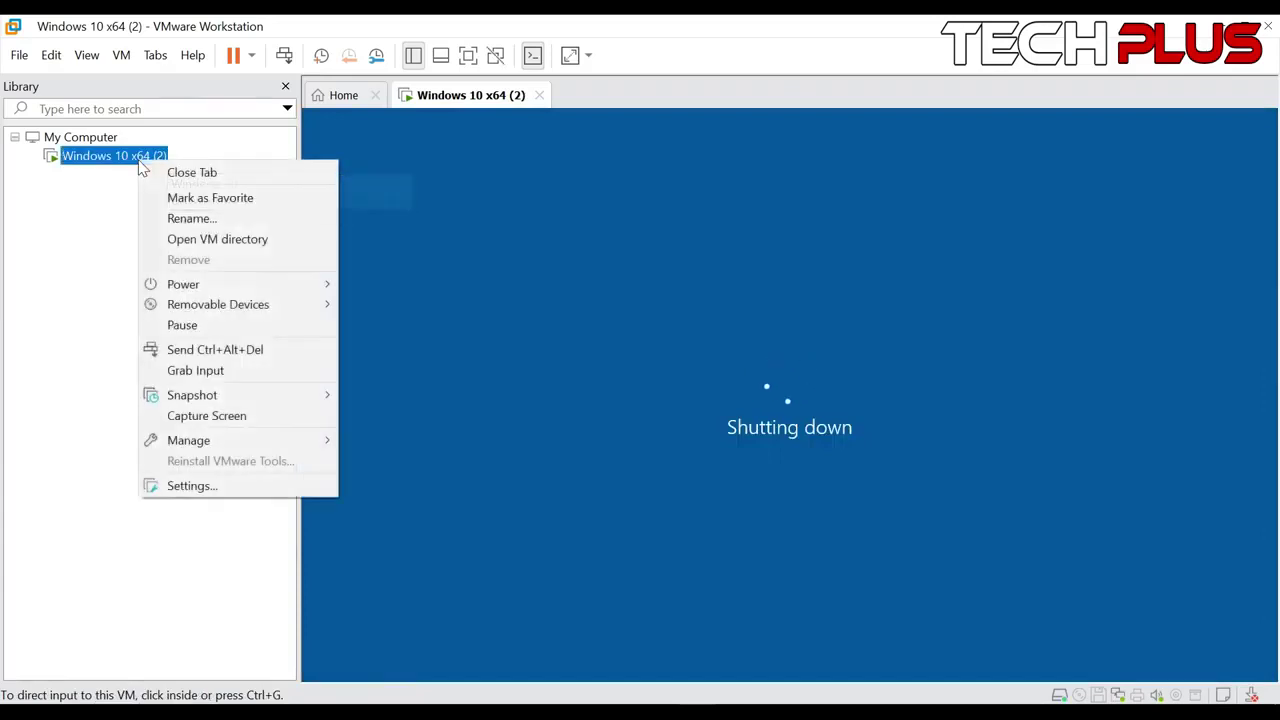
{"action": "mouse_move", "coordinate": [203, 286]}
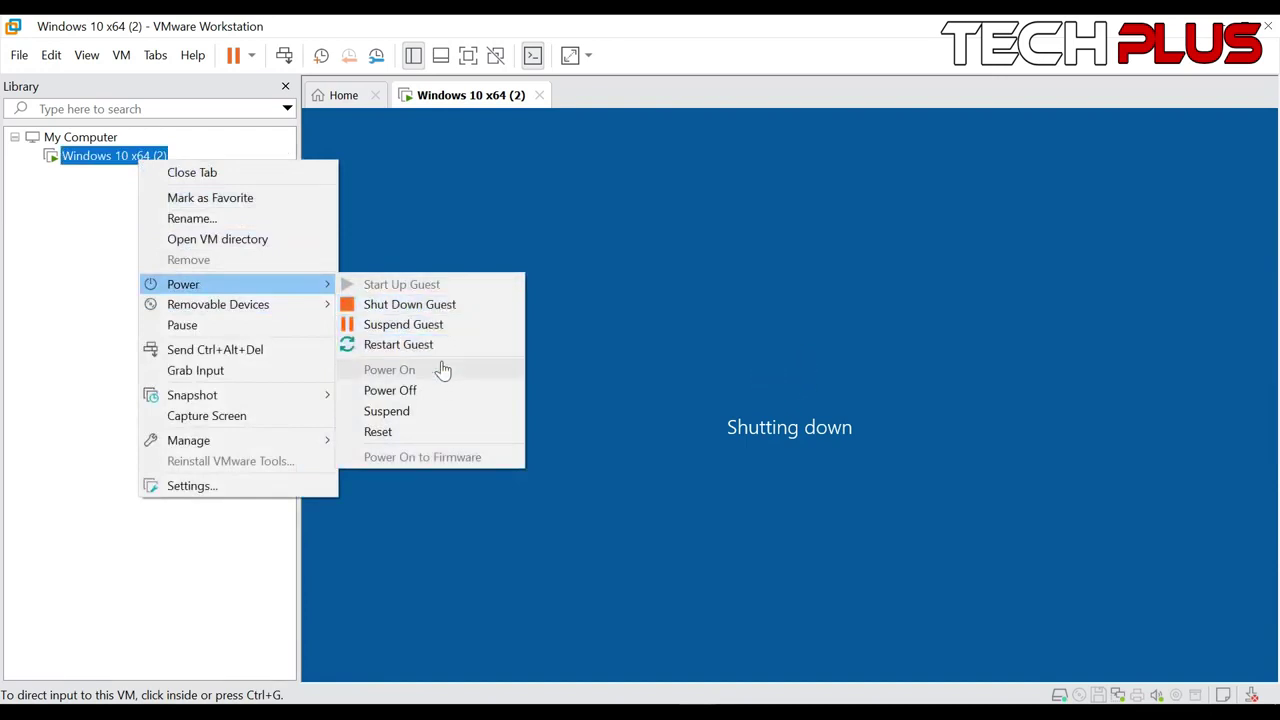
{"action": "left_click", "coordinate": [437, 313]}
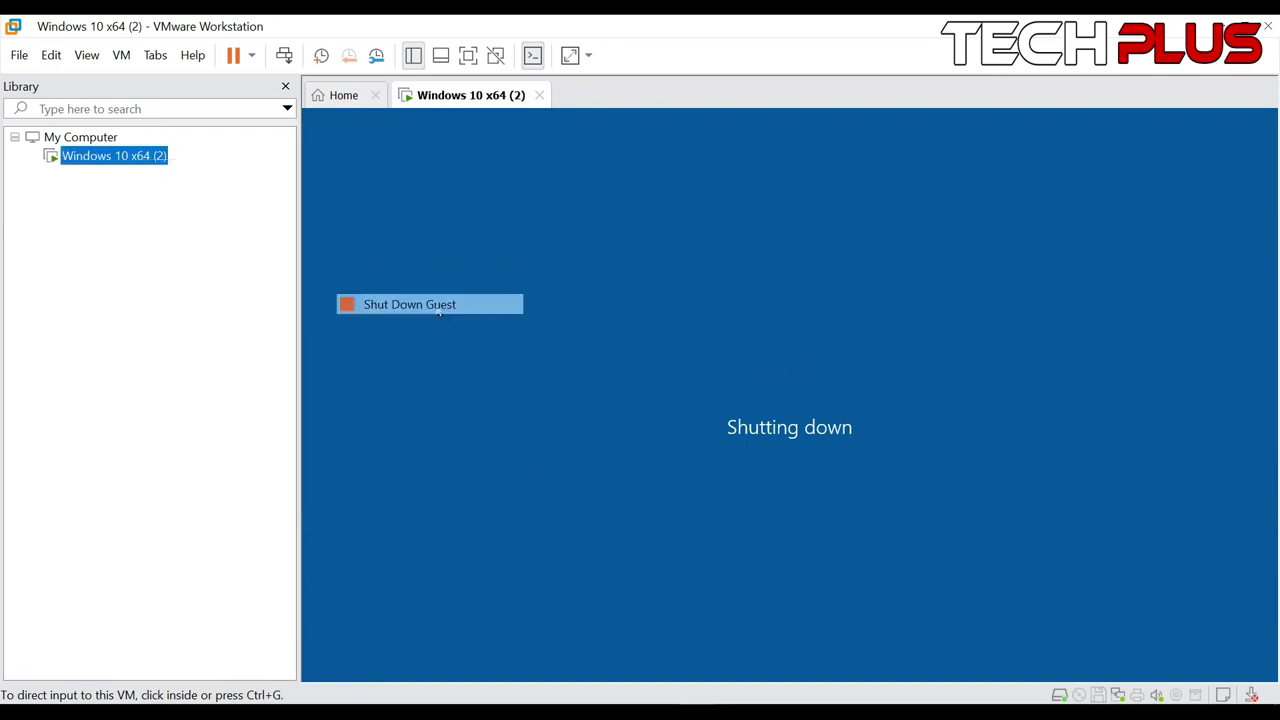
{"action": "left_click", "coordinate": [660, 406]}
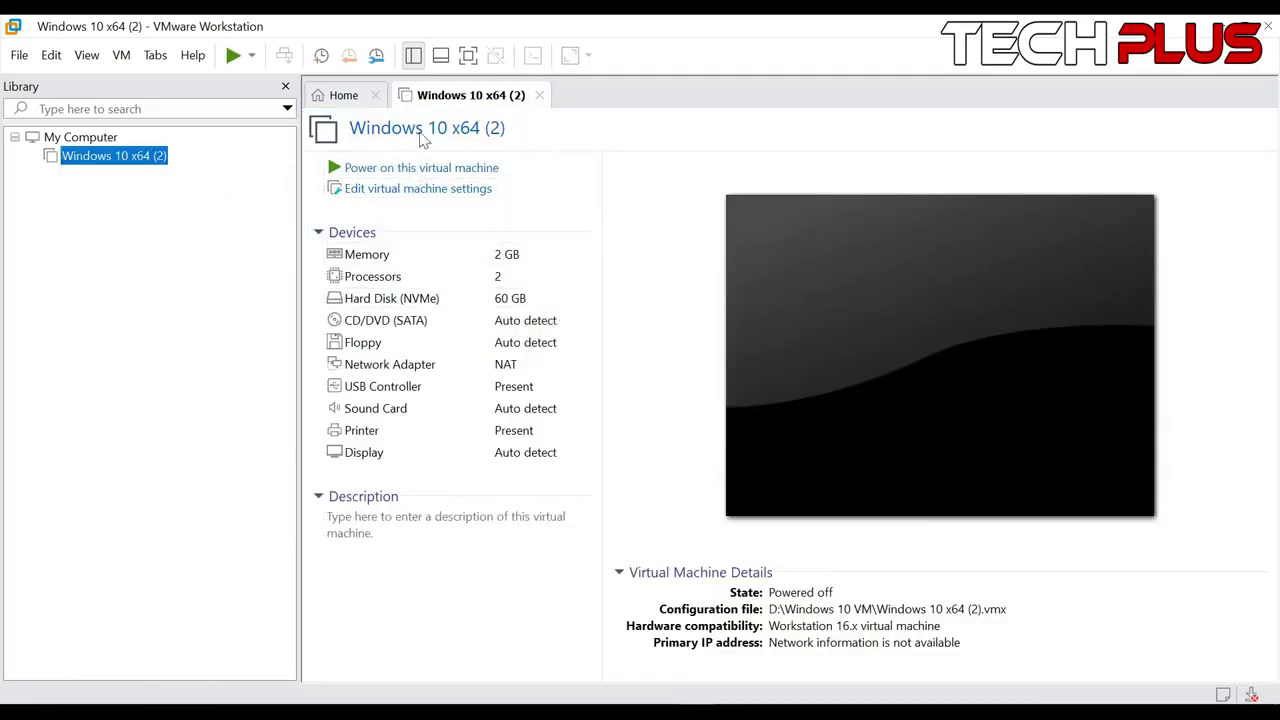
Close the powered-off VM's tab and reopen its summary page from the Library
{"action": "left_click", "coordinate": [539, 96]}
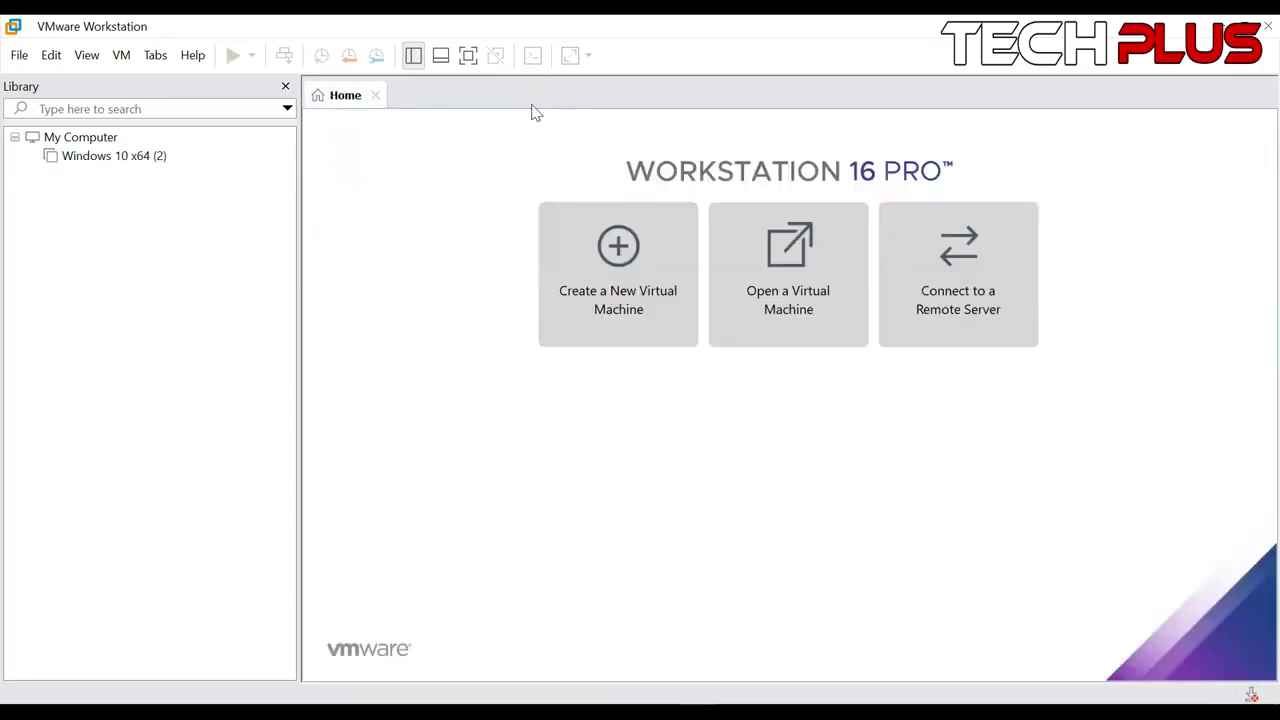
{"action": "right_click", "coordinate": [148, 160]}
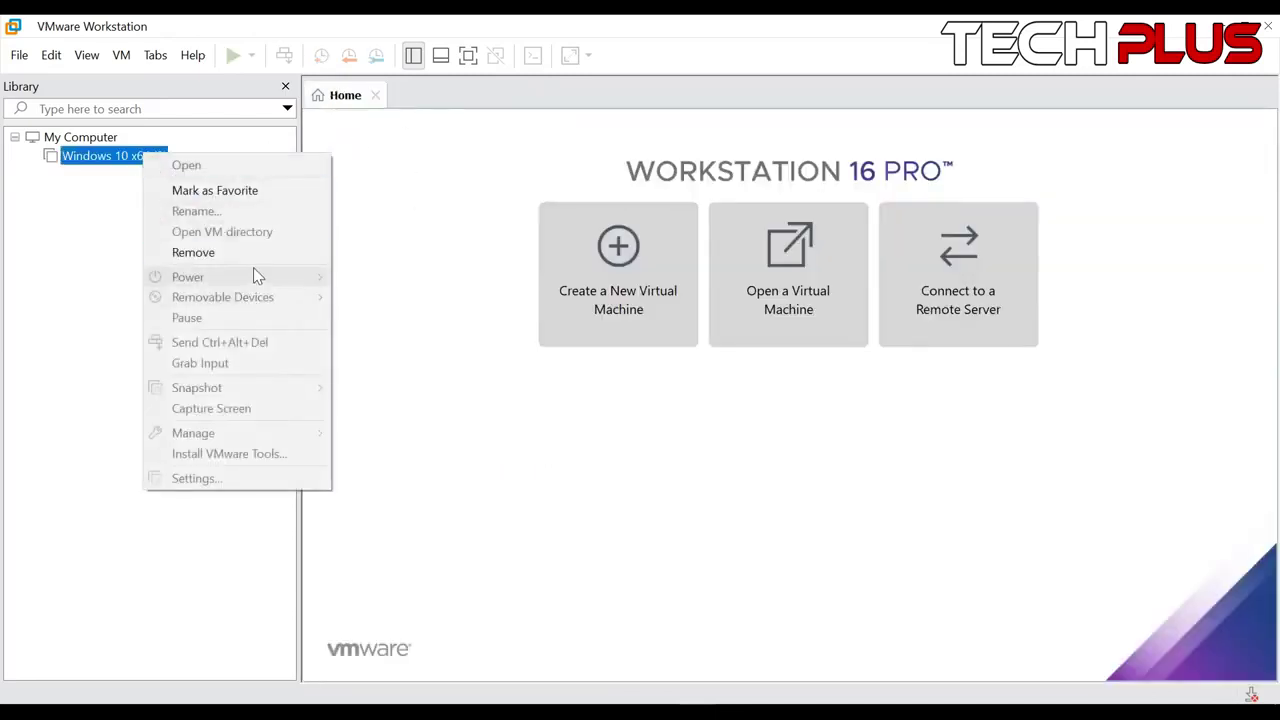
{"action": "left_click", "coordinate": [64, 162]}
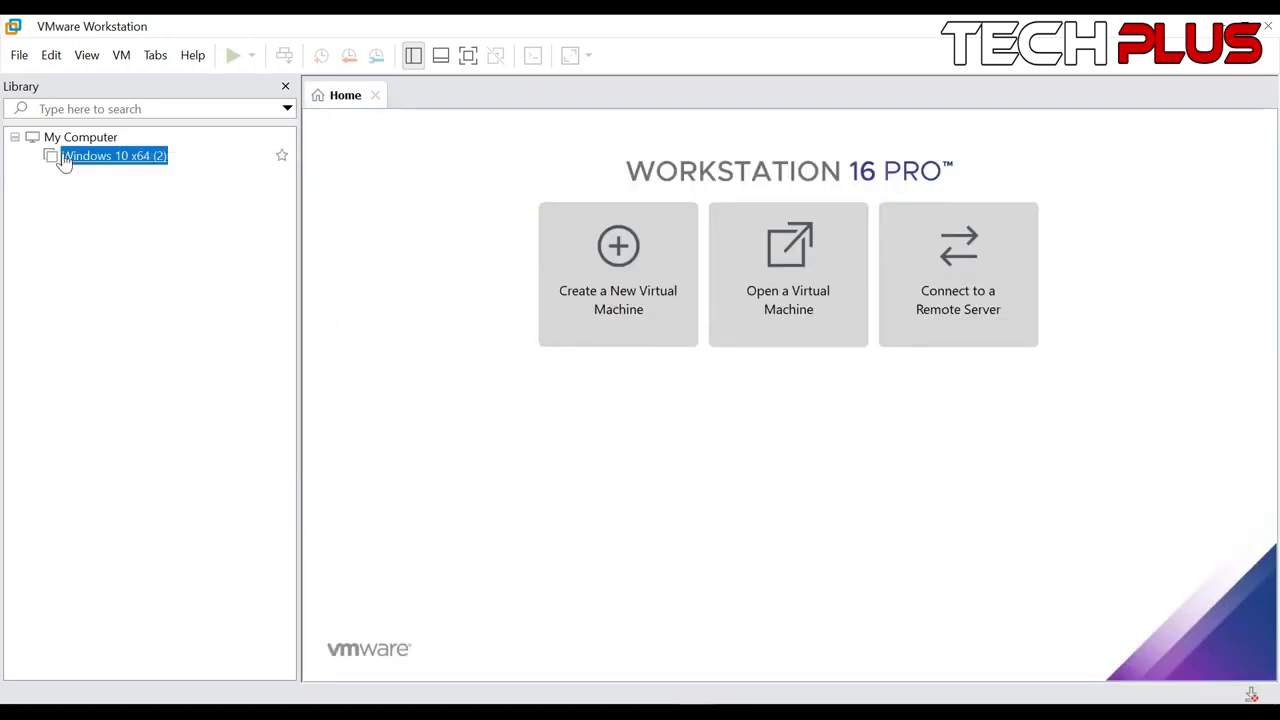
{"action": "left_click", "coordinate": [64, 162]}
Choose Power > Start Up Guest, answer the sata0:1 prompt, and close its warning
{"action": "right_click", "coordinate": [64, 158]}
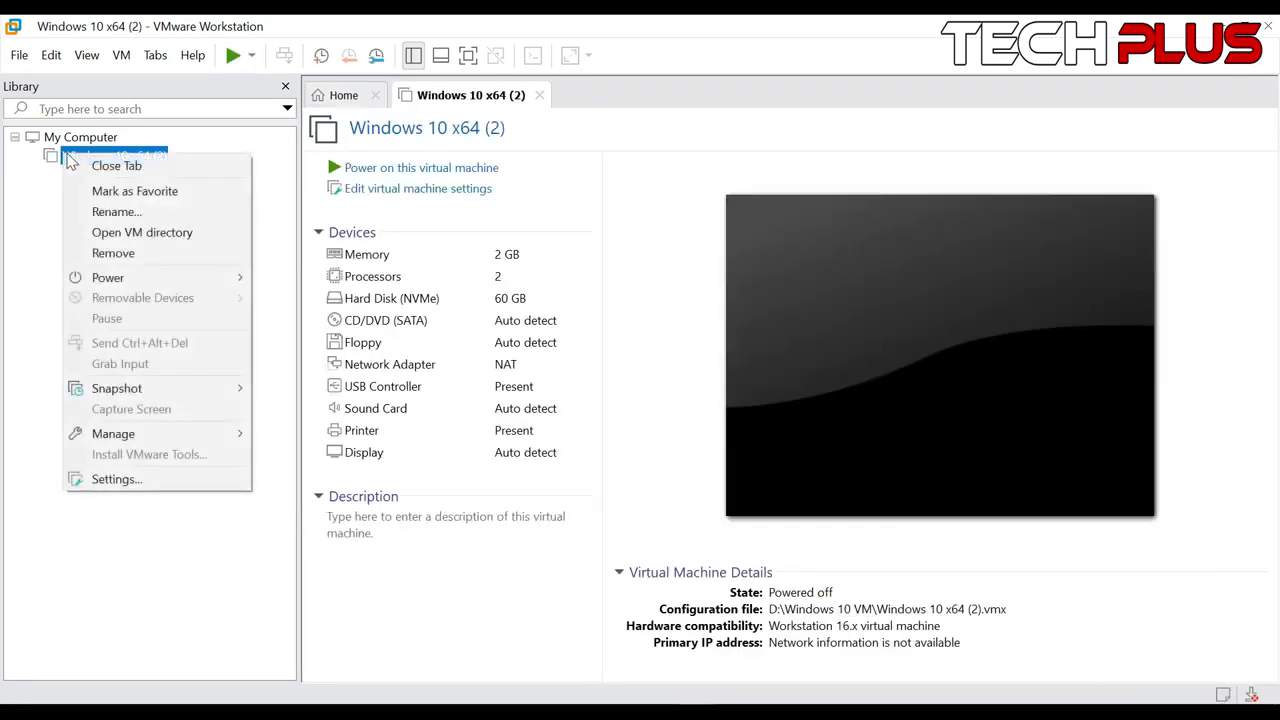
{"action": "mouse_move", "coordinate": [145, 280]}
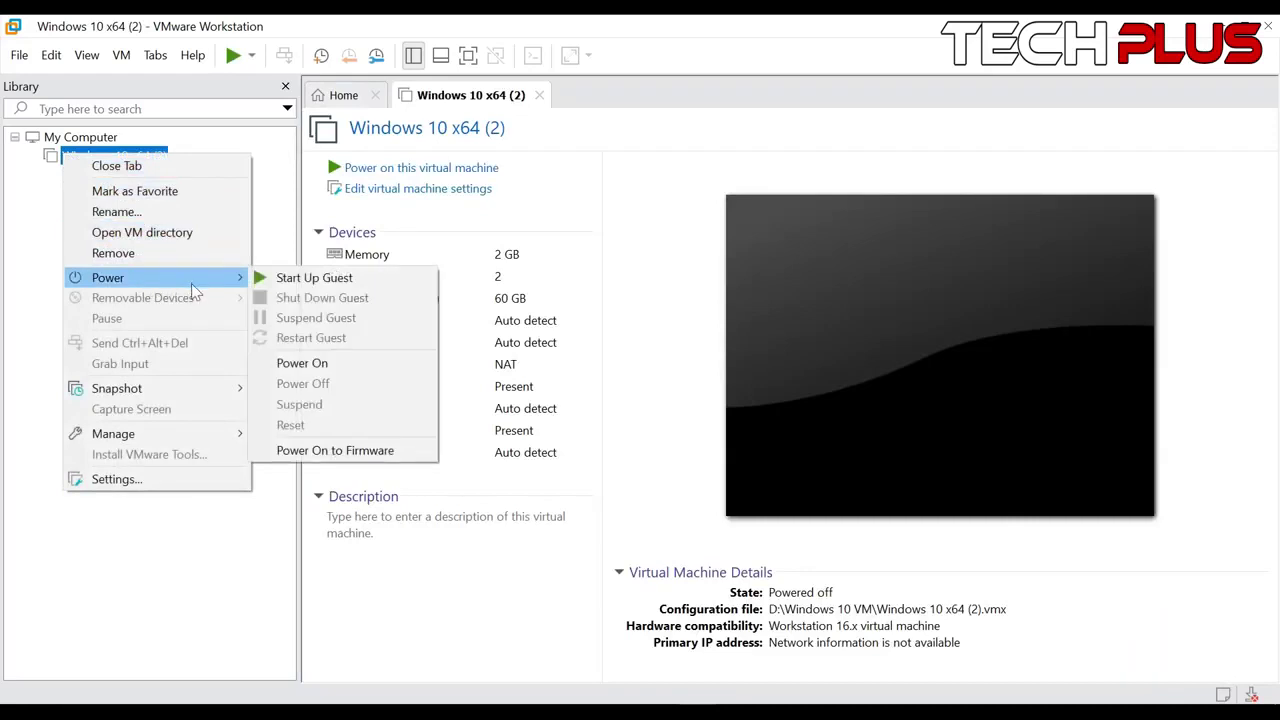
{"action": "left_click", "coordinate": [308, 280]}
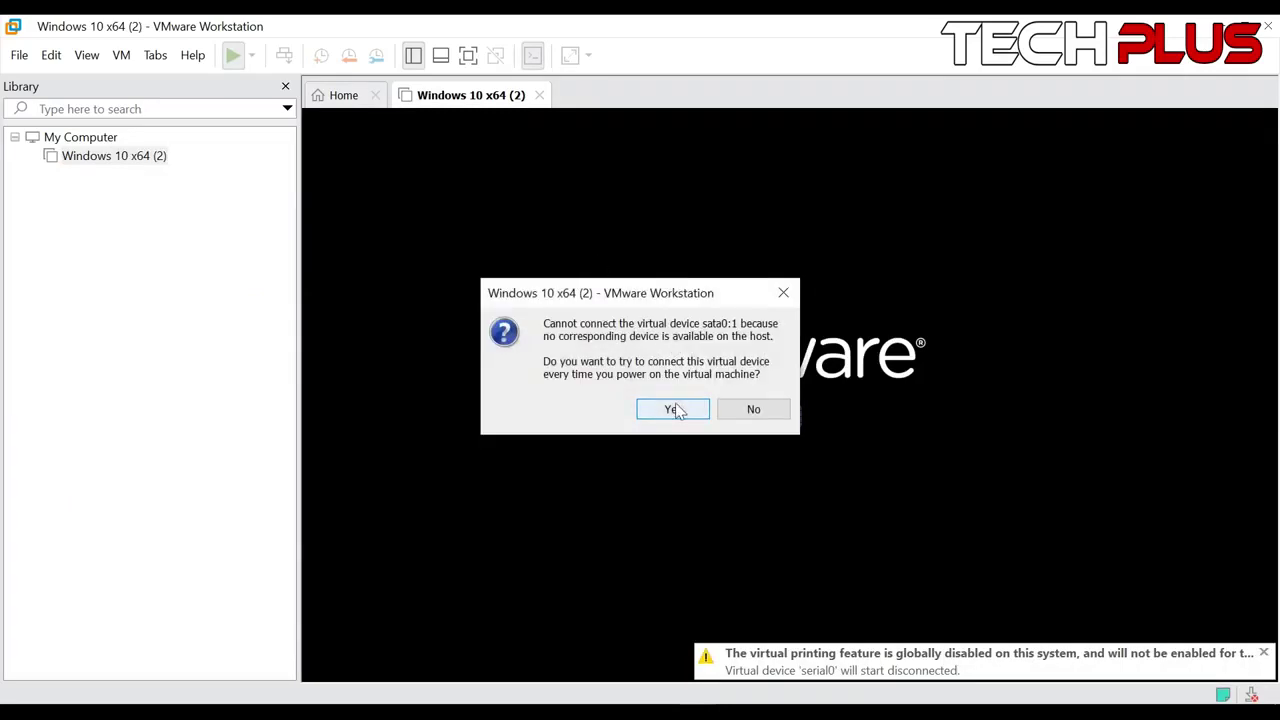
{"action": "left_click", "coordinate": [748, 412]}
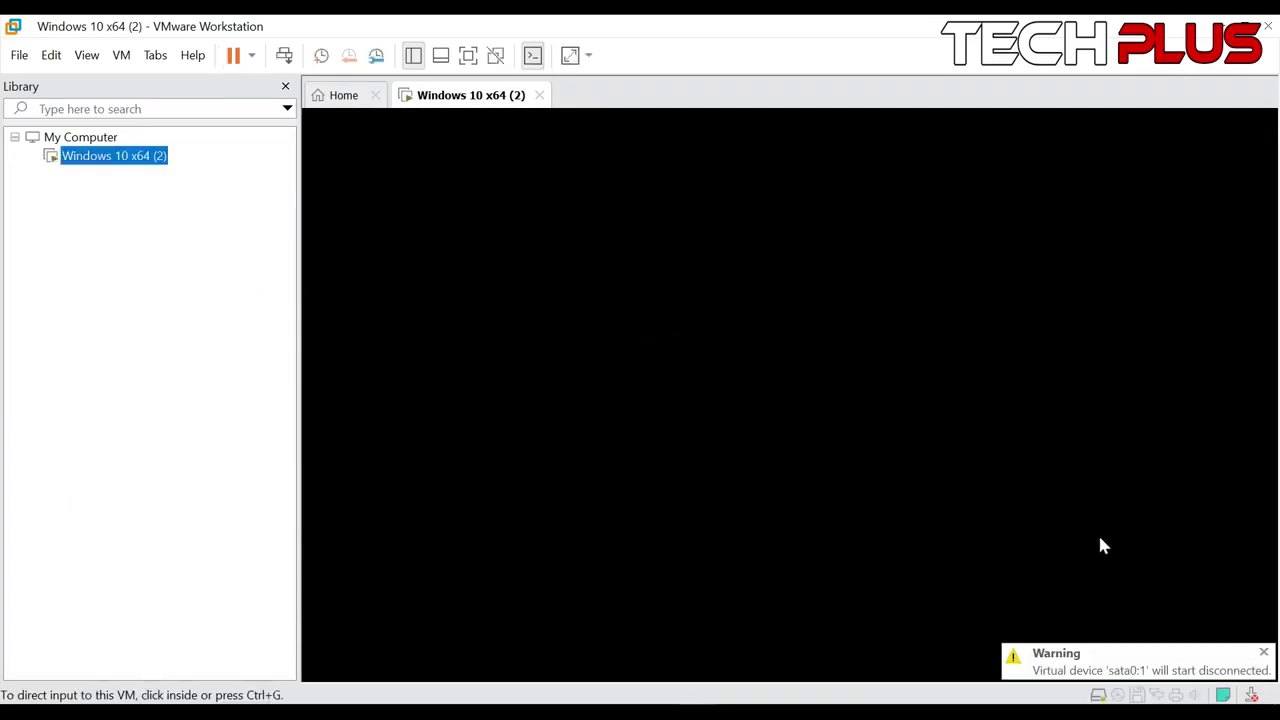
{"action": "left_click", "coordinate": [1260, 654]}
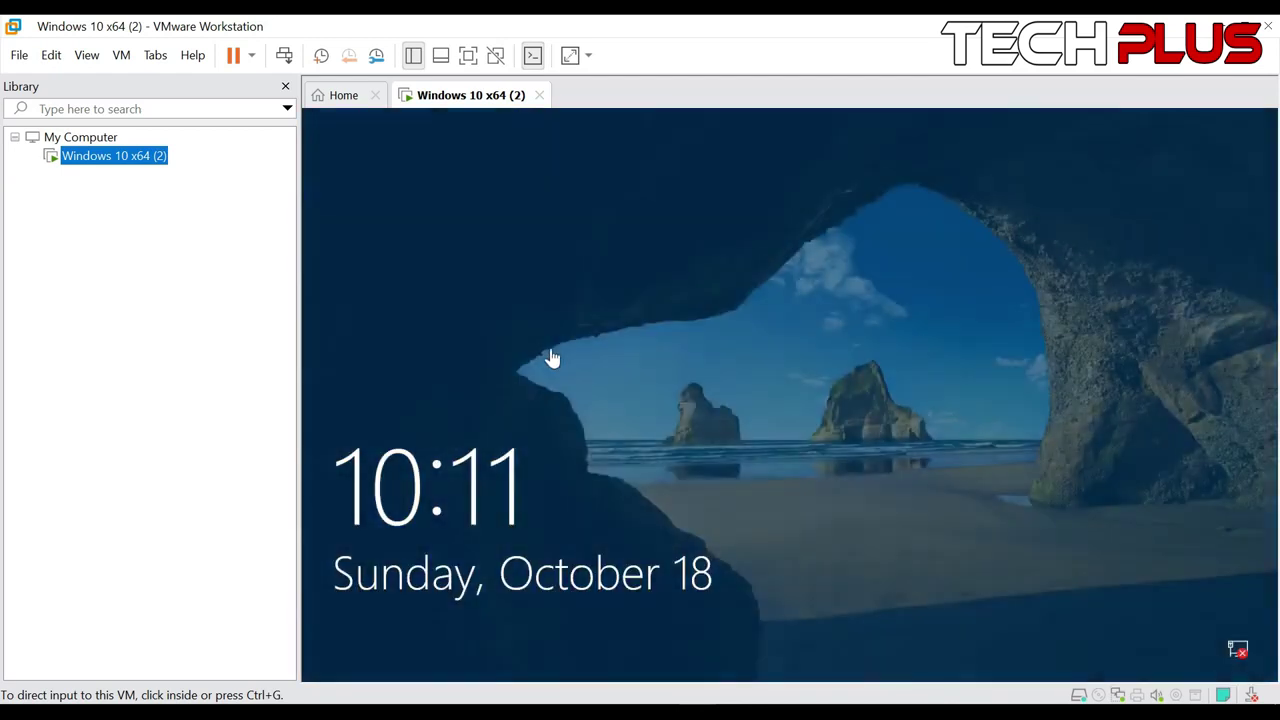
Release input with Ctrl+Alt, then choose Power > Shut Down Guest in the Library and confirm
{"action": "left_click", "coordinate": [570, 357]}
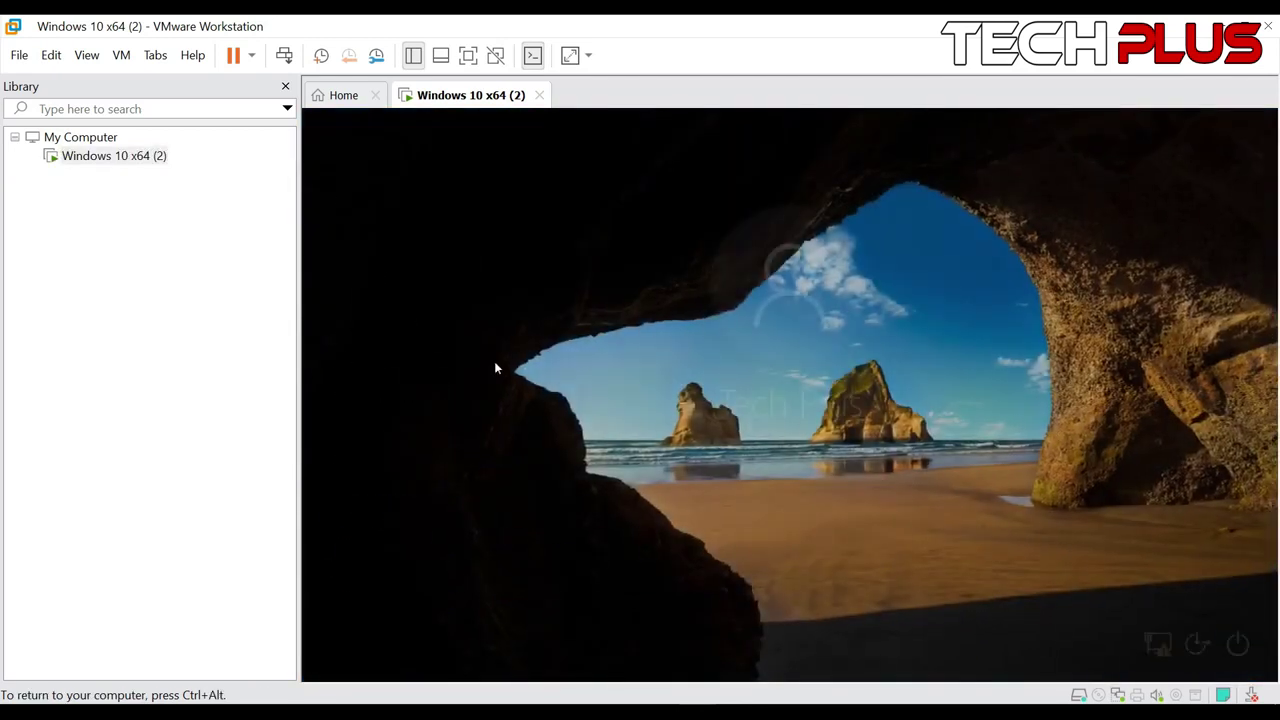
{"action": "key", "text": "ctrl+alt"}
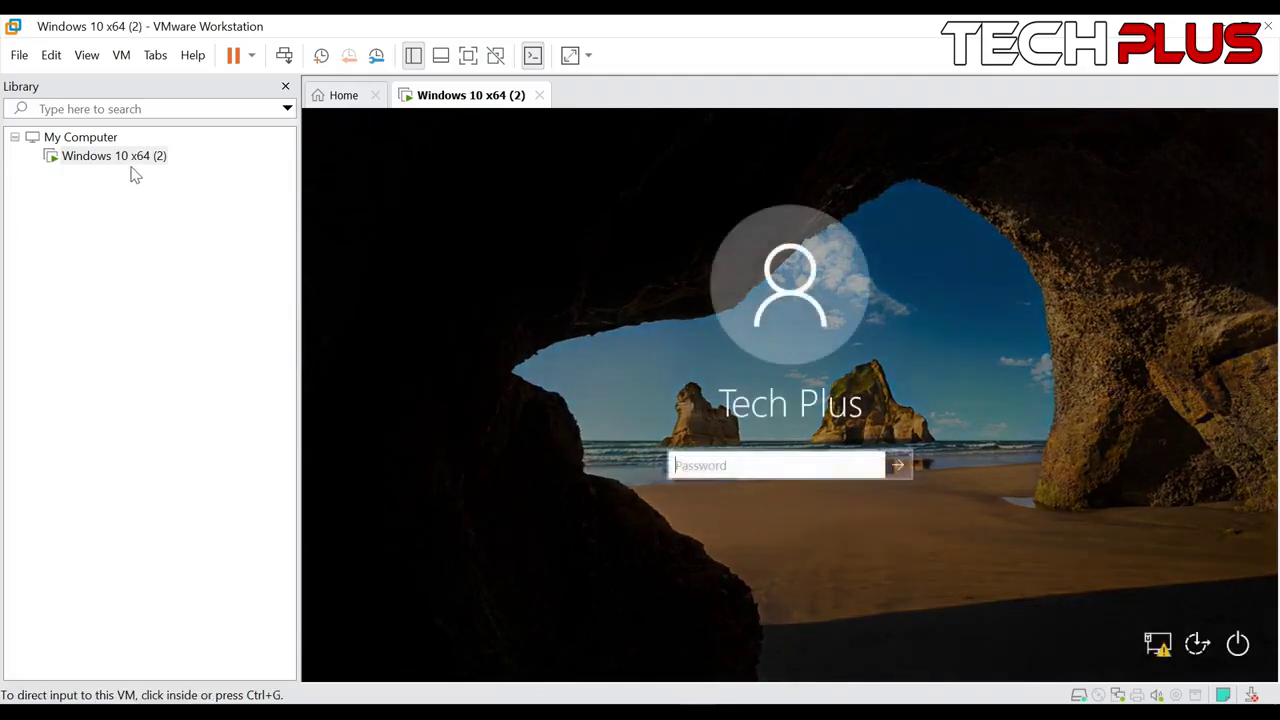
{"action": "right_click", "coordinate": [131, 160]}
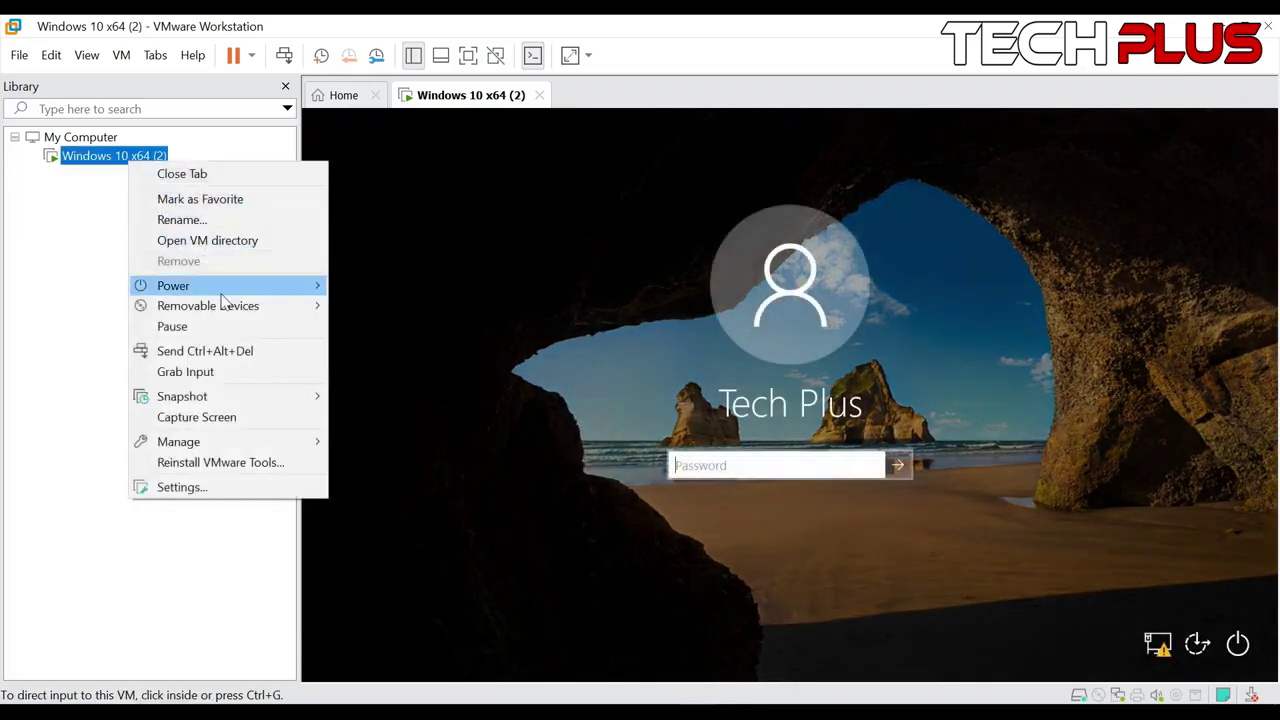
{"action": "mouse_move", "coordinate": [222, 294]}
{"action": "left_click", "coordinate": [418, 308]}
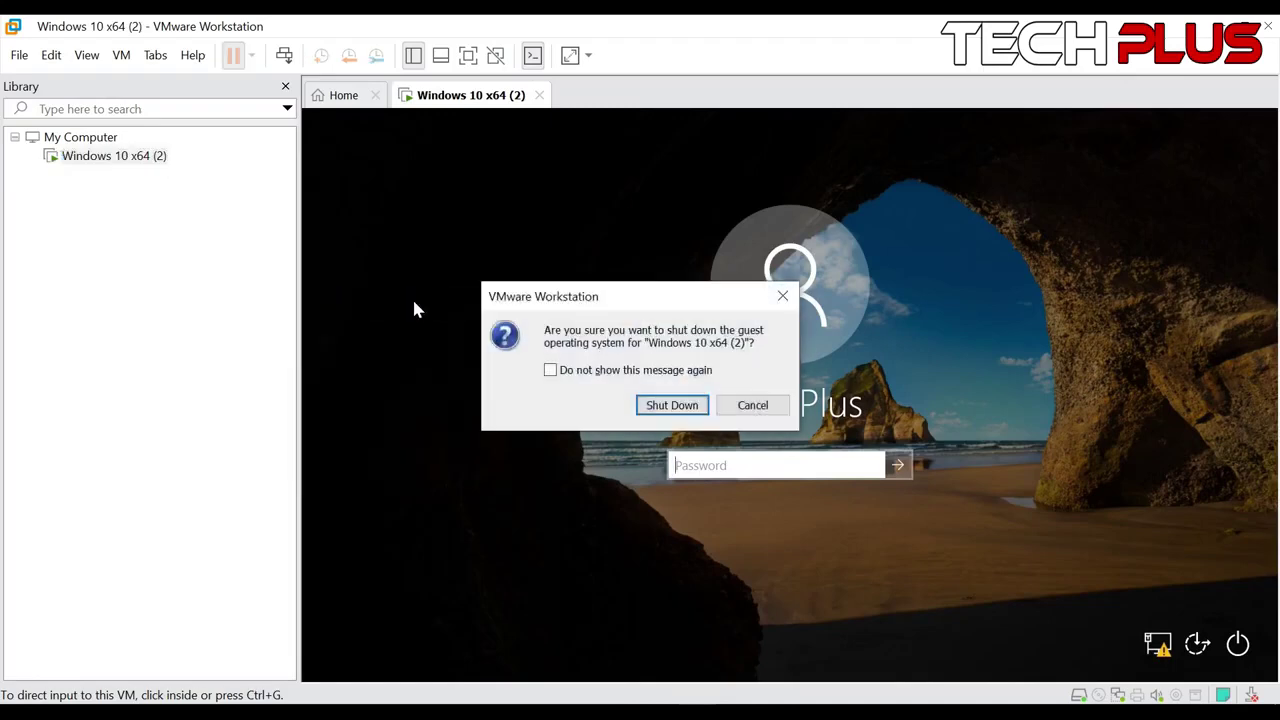
{"action": "left_click", "coordinate": [660, 404]}
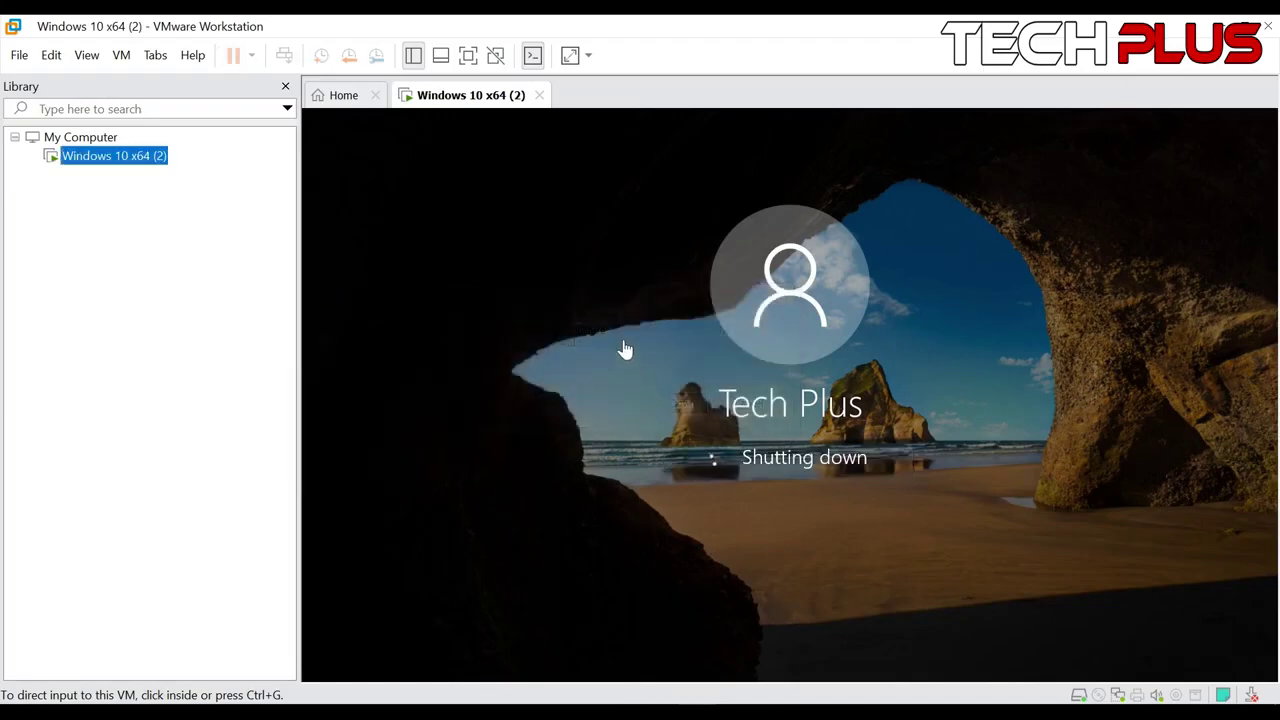